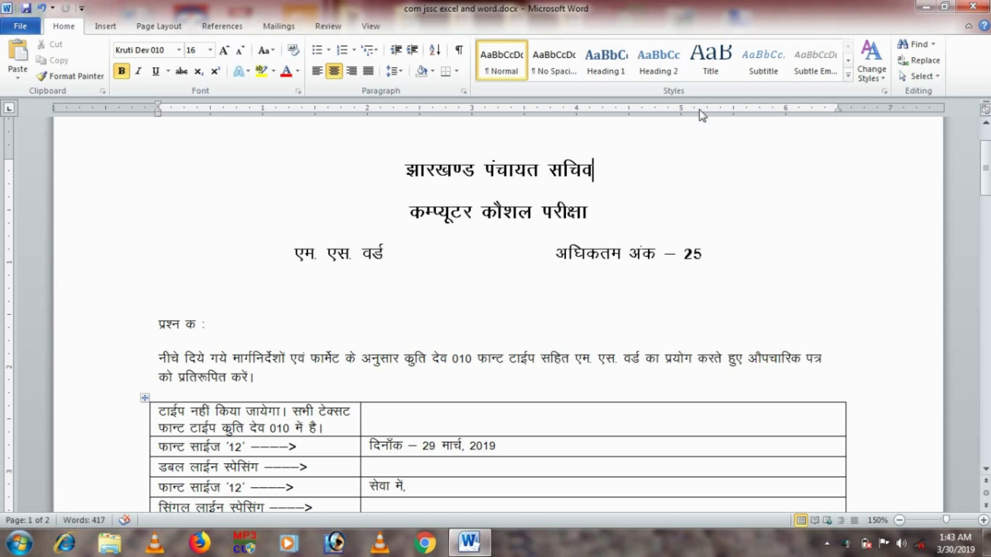
Examine the exam question paper from the Word letter's formatting instructions through the Excel marks table.
left_click_drag(986, 167, 985, 205)
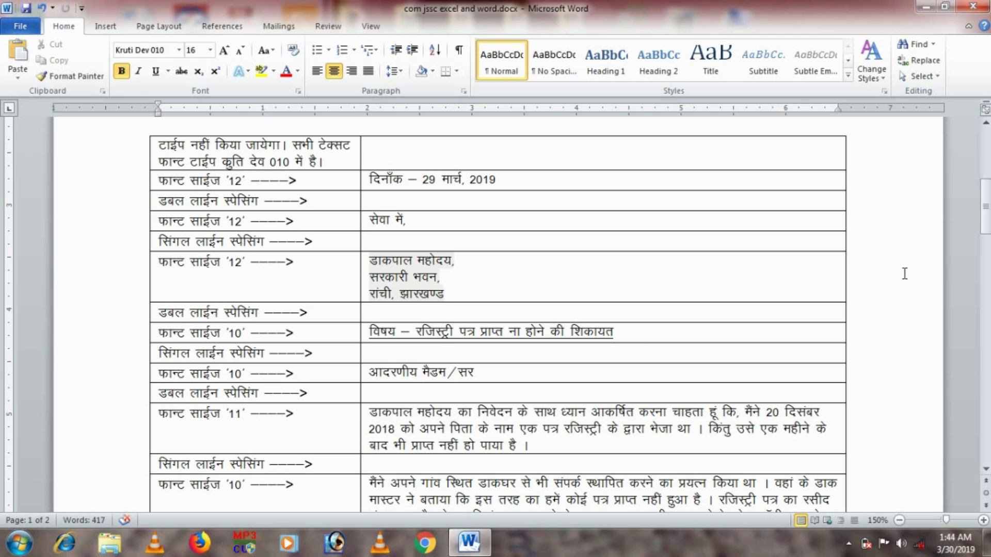
left_click_drag(986, 212, 983, 246)
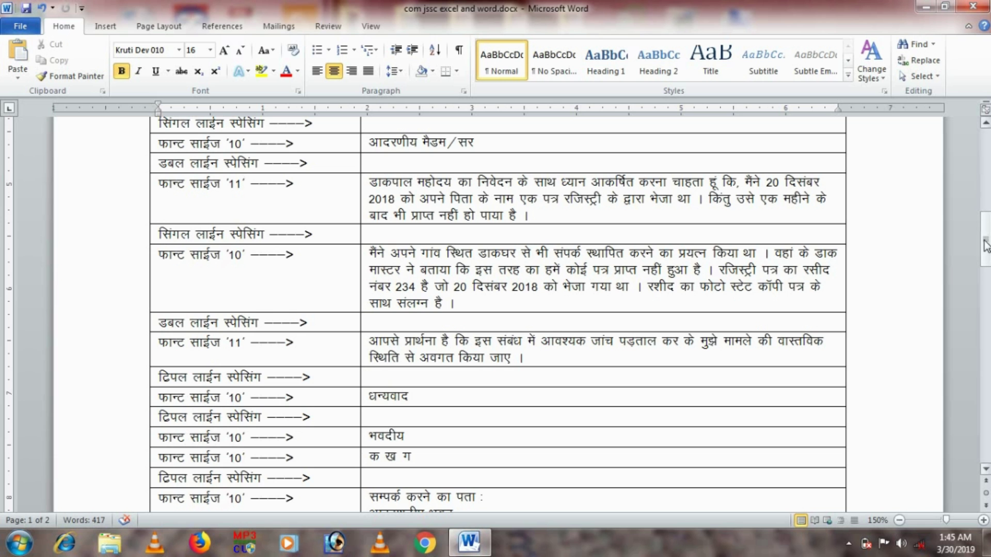
left_click_drag(986, 245, 984, 261)
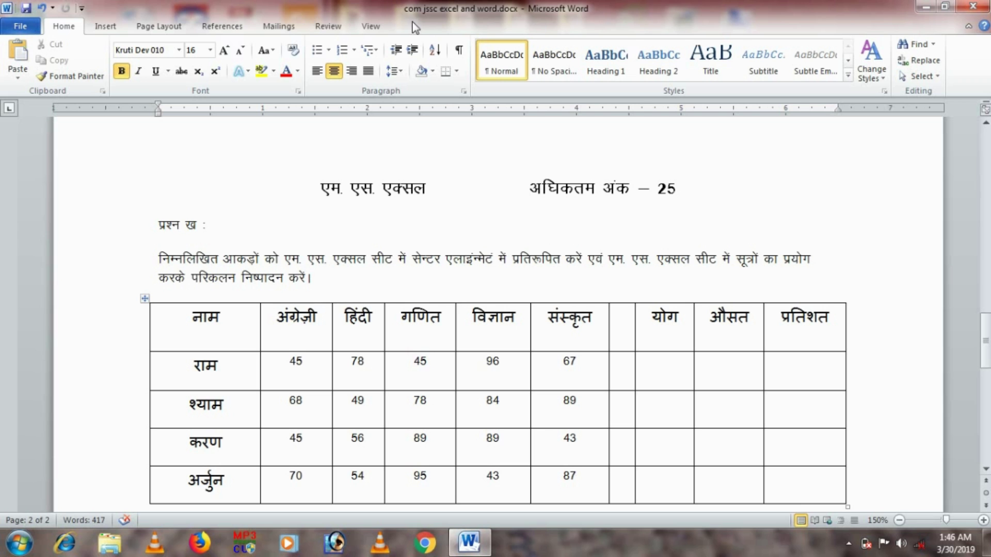
left_click(986, 471)
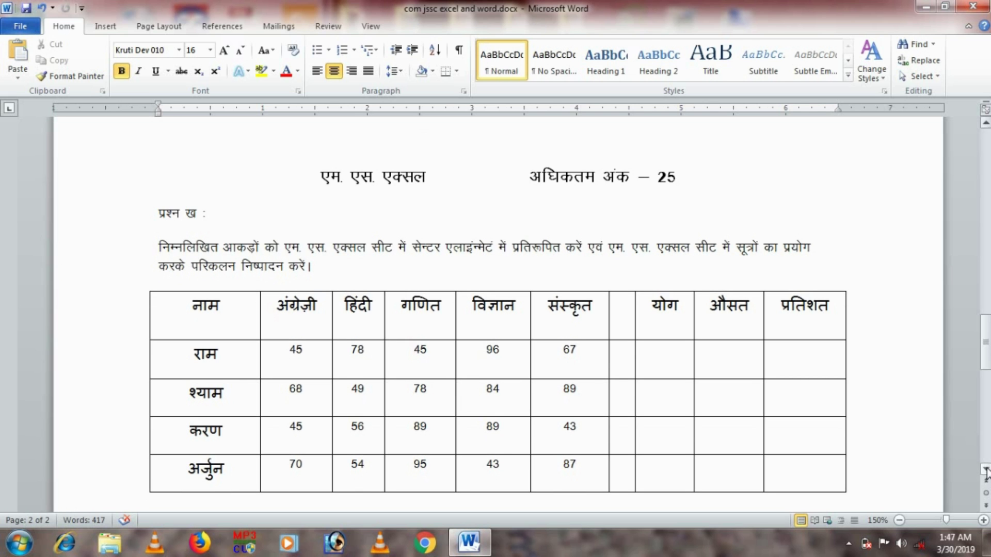
left_click_drag(986, 343, 984, 366)
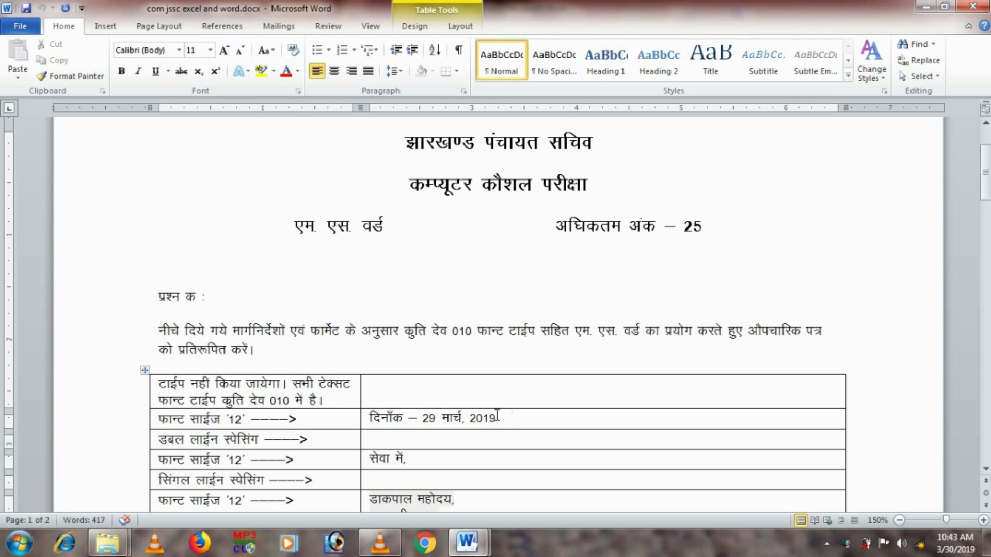
Copy the date line "दिनाँक – 29 मार्च, 2019" from the question table into the blank document Word_12345.docx.
left_click_drag(499, 417, 379, 422)
key("ctrl+c")
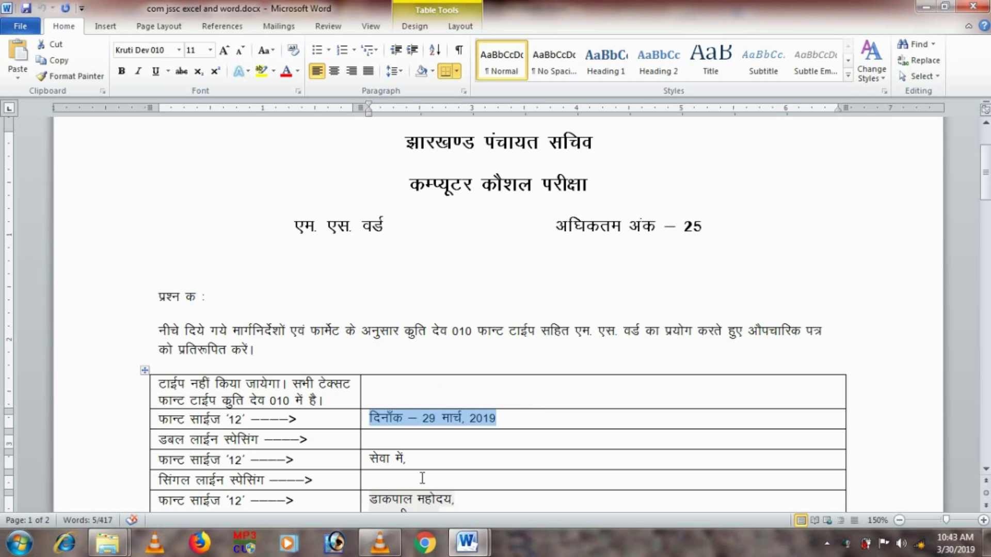
left_click(475, 550)
left_click(532, 463)
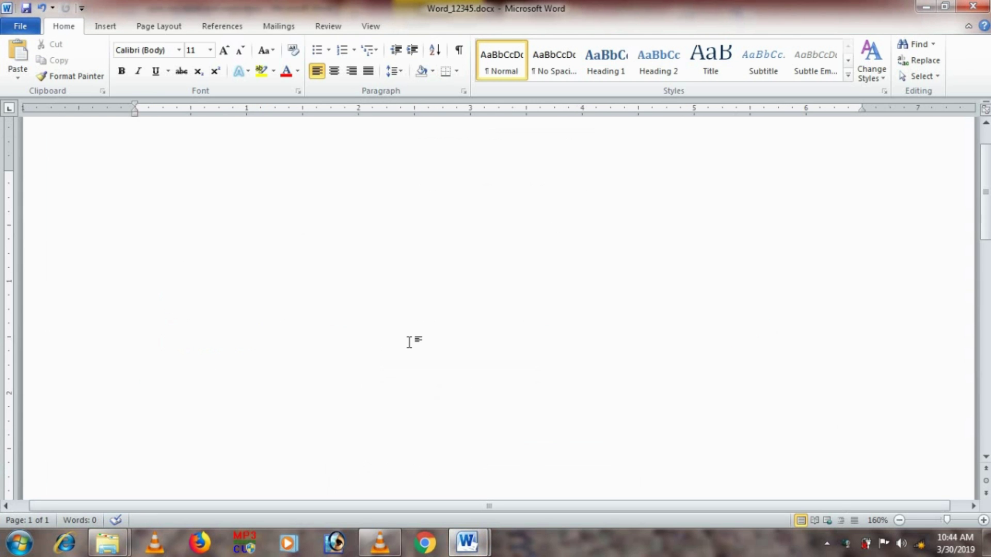
key("ctrl+v")
Set the pasted date line's font size to 12.
left_click_drag(276, 178, 143, 168)
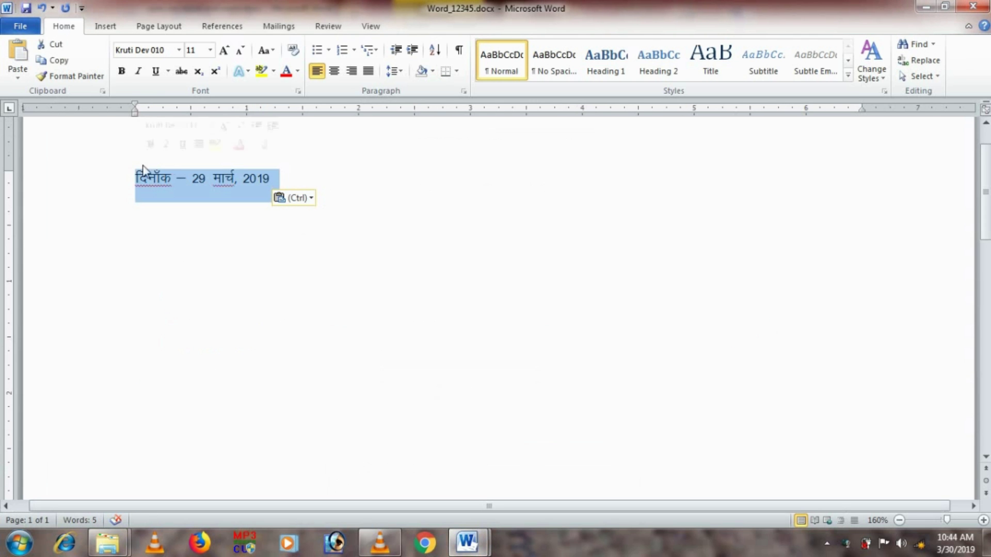
left_click(210, 50)
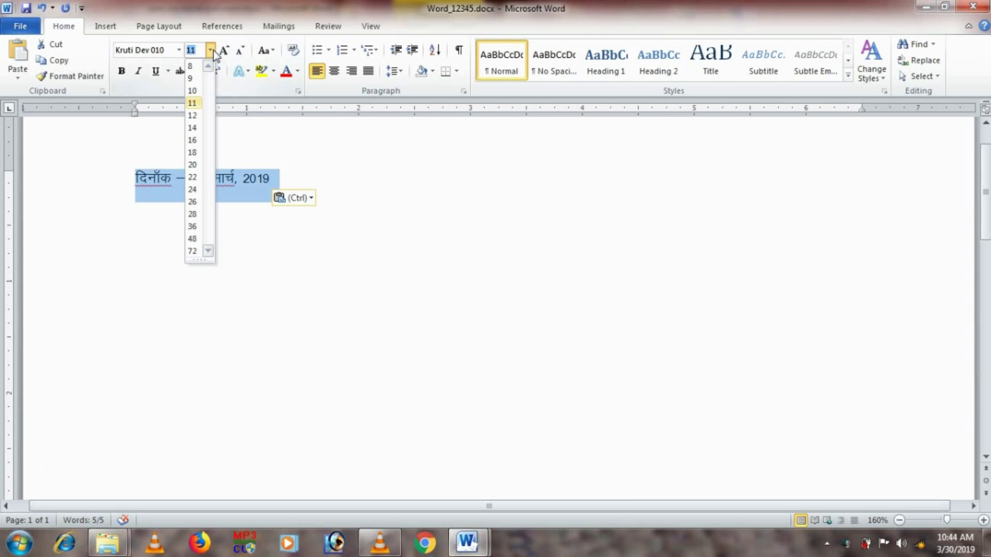
left_click(192, 115)
left_click(302, 177)
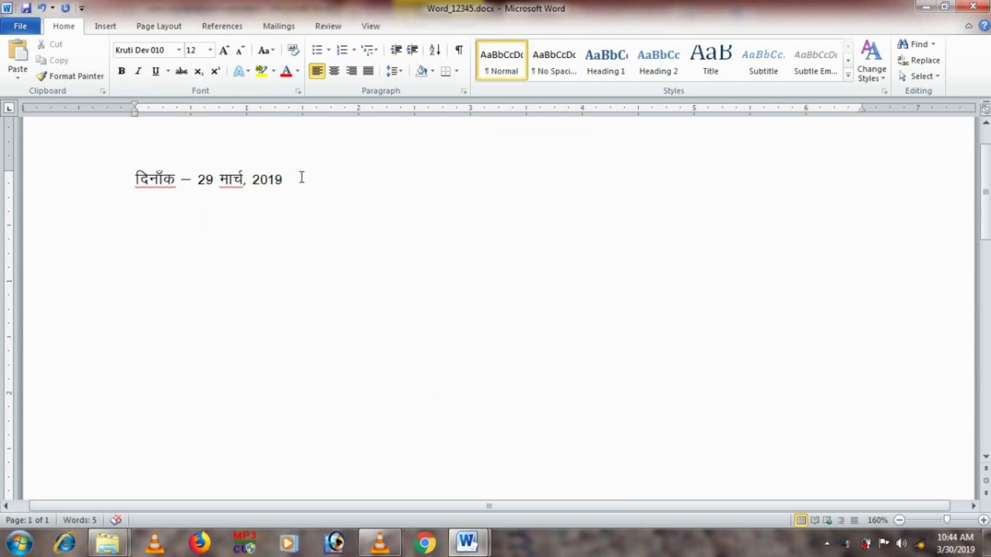
Check the spacing required after the date in the question document, set the date line to double (2.0) line spacing, and start a new paragraph.
key("alt+Tab")
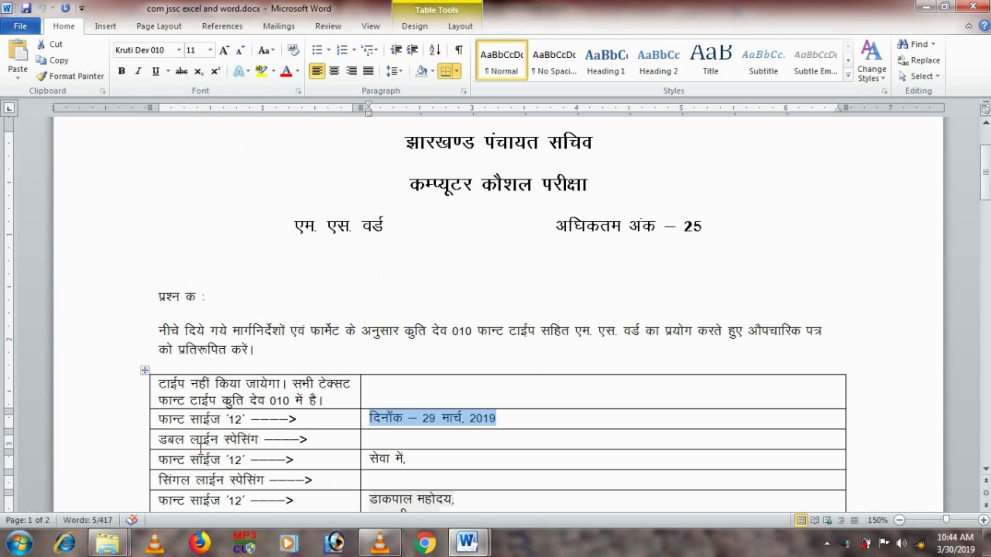
key("alt+Tab")
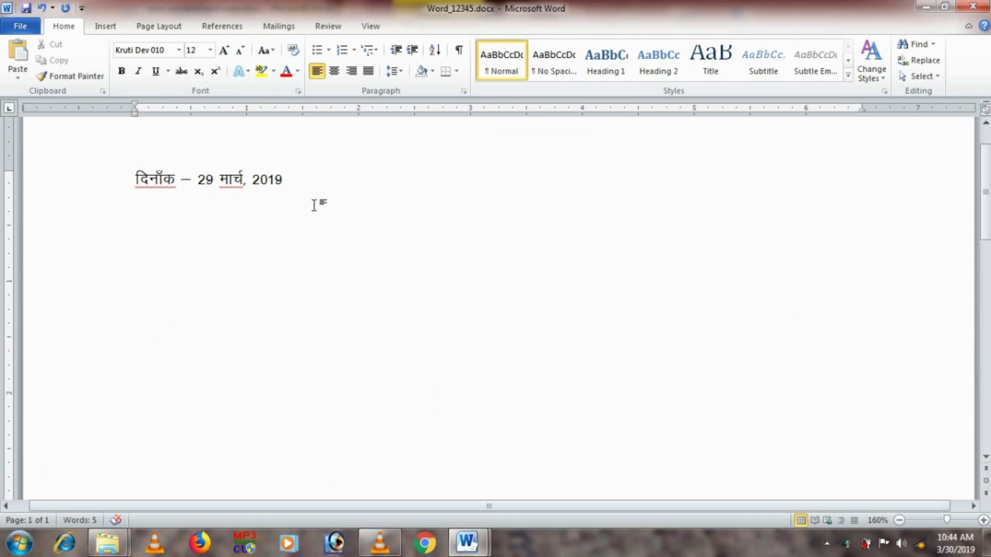
right_click(296, 180)
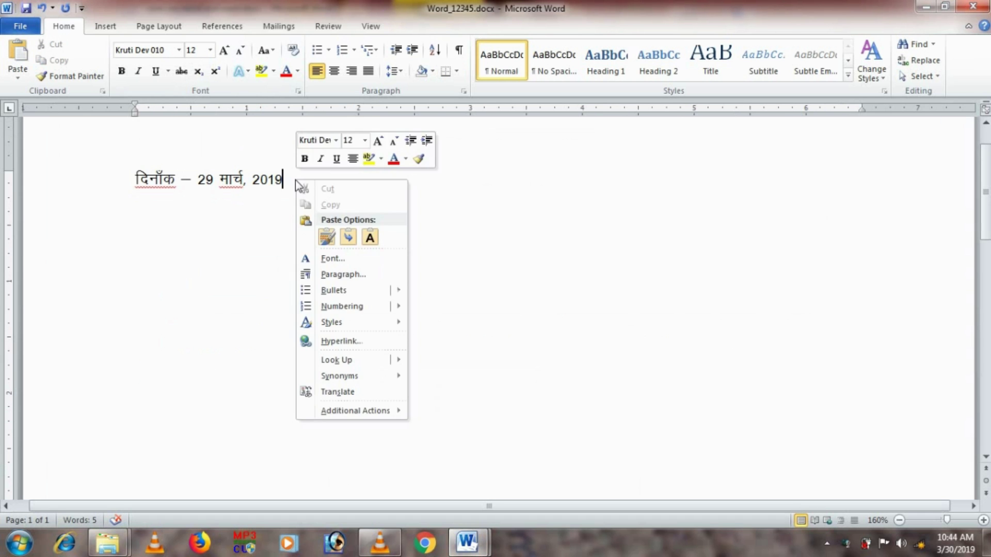
left_click(327, 275)
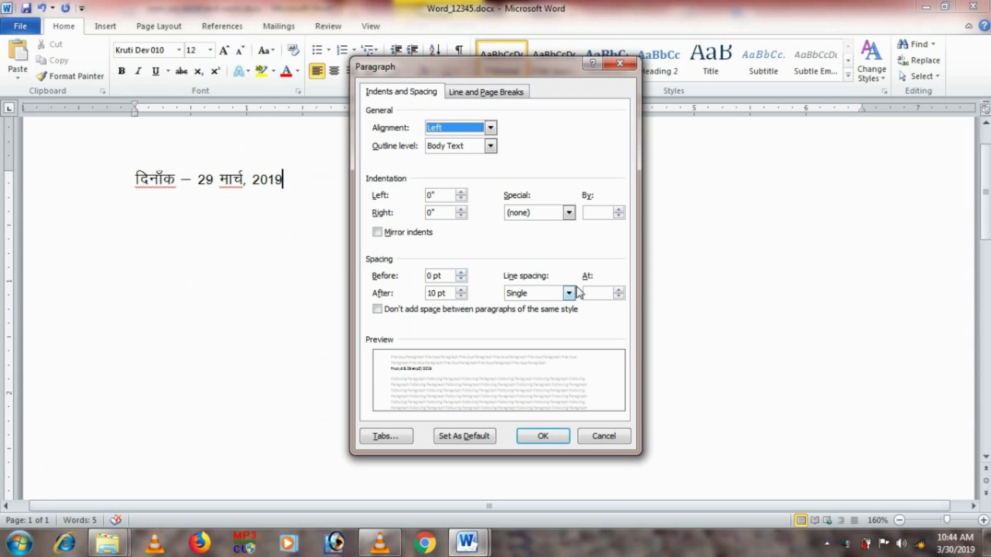
left_click(569, 293)
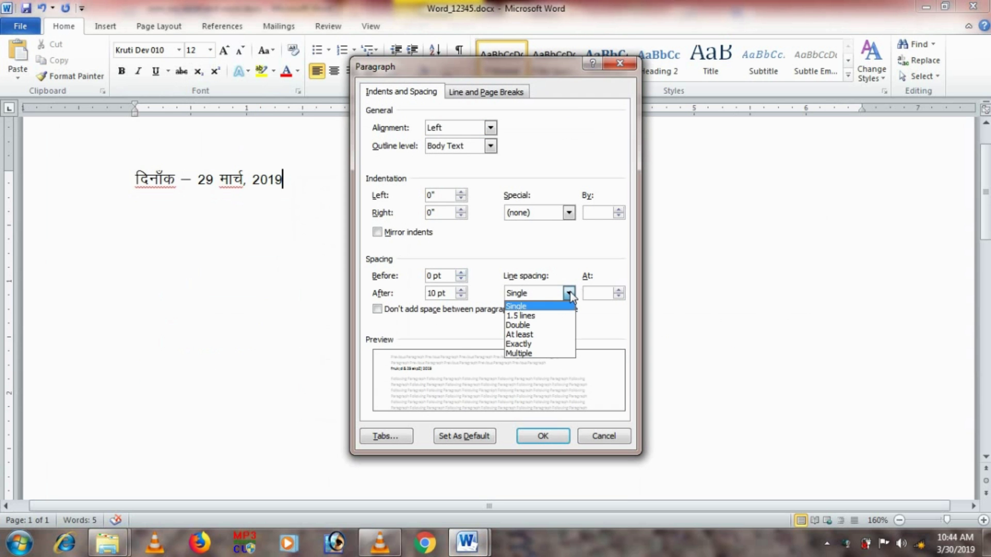
left_click(550, 325)
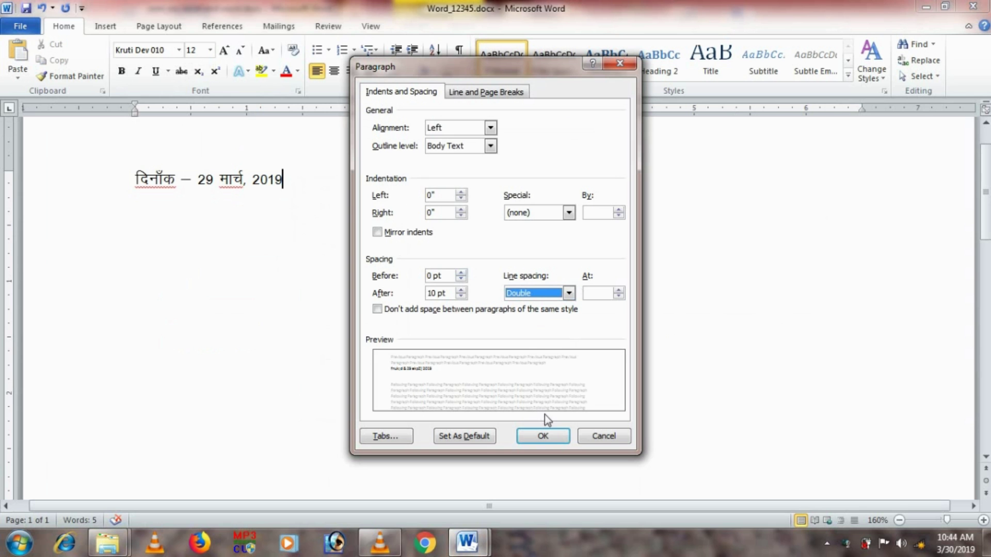
left_click(542, 437)
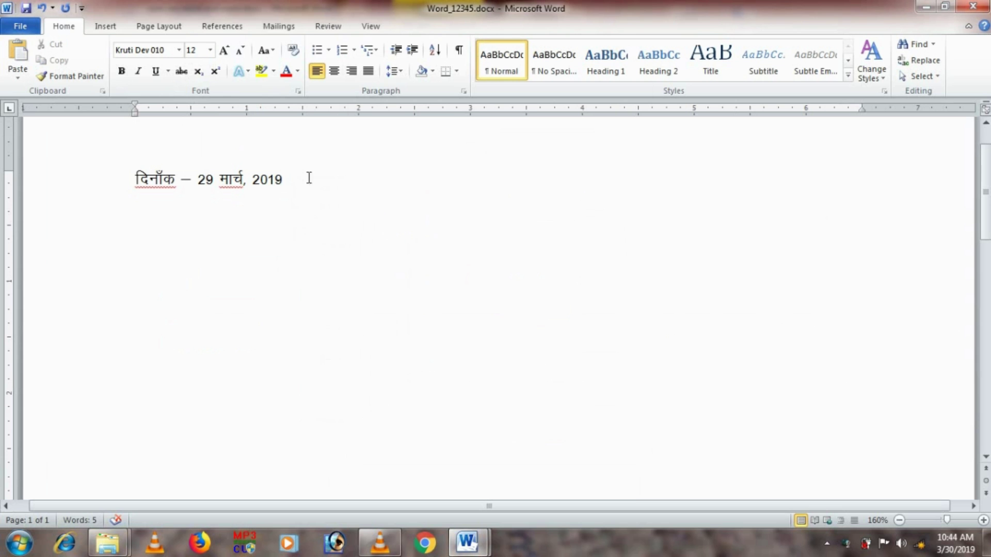
left_click(401, 72)
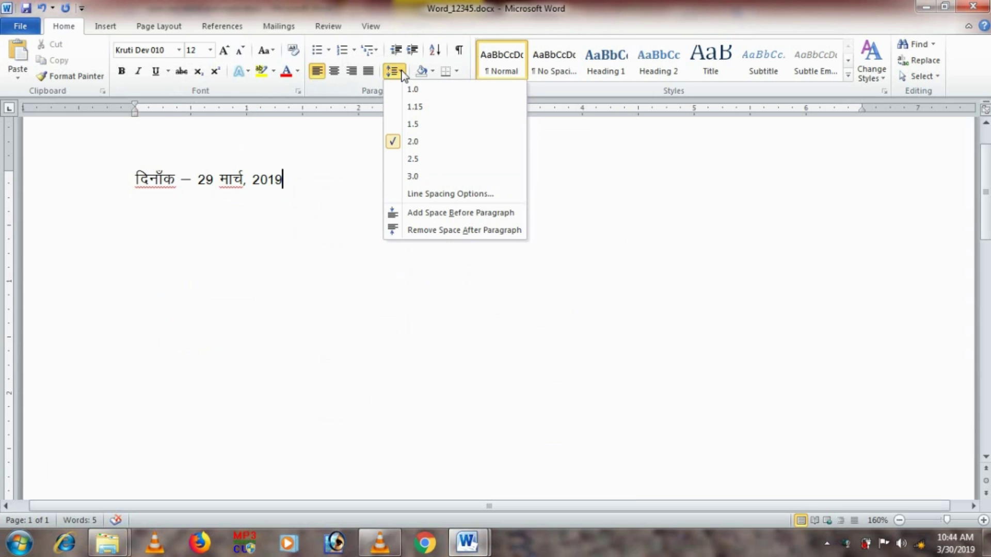
left_click(413, 143)
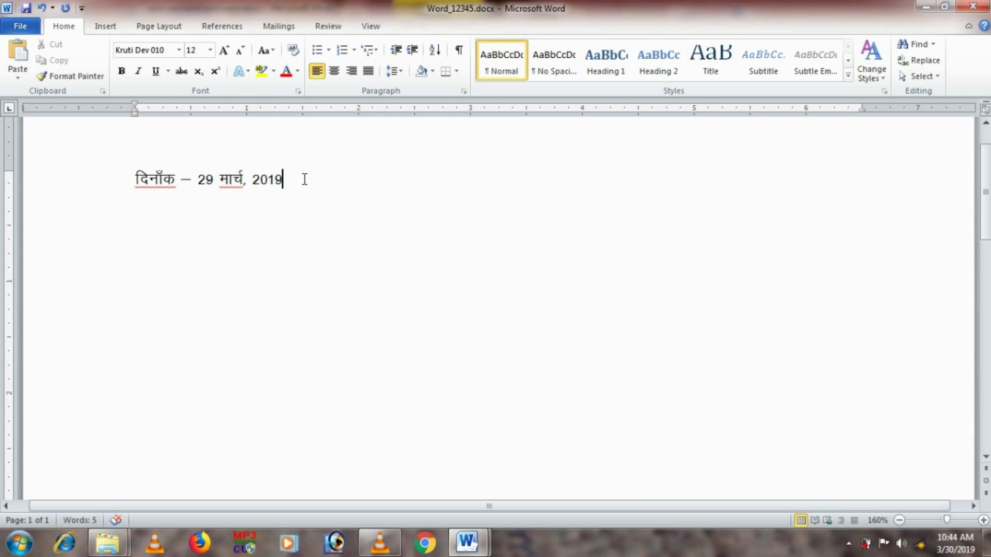
key("Return")
Copy the salutation line "सेवा में," from the question table into Word_12345.docx below the date line.
key("alt+Tab")
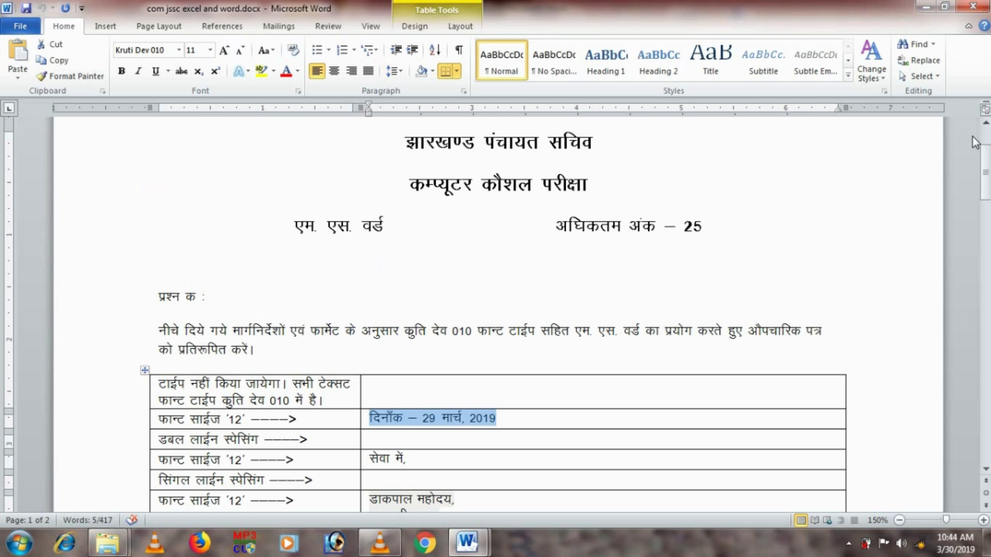
left_click_drag(987, 166, 987, 200)
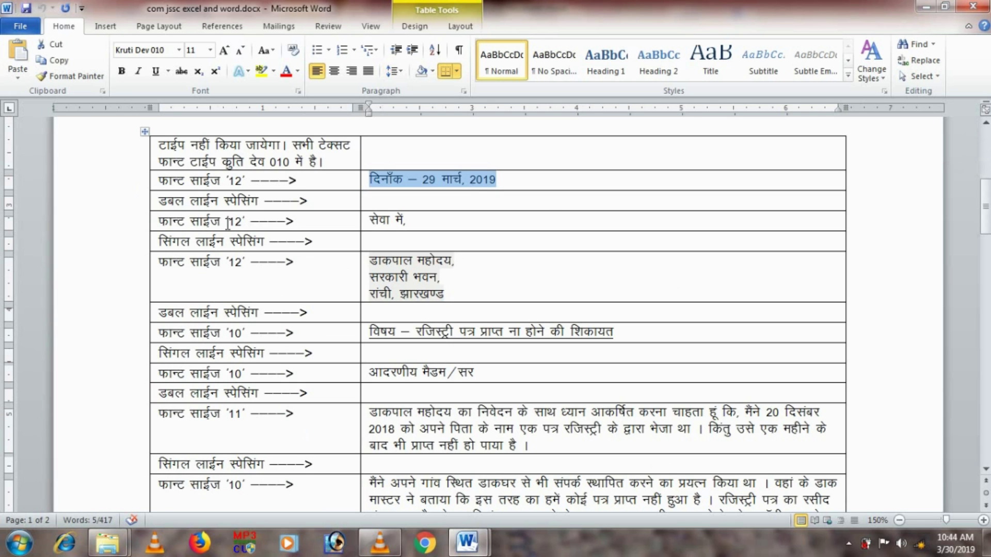
left_click_drag(417, 221, 379, 223)
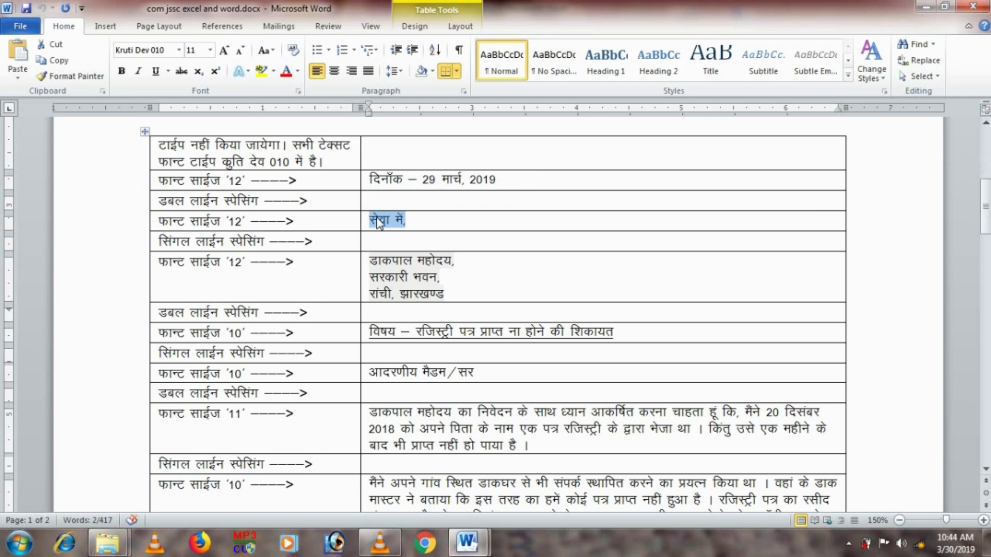
key("ctrl+c")
key("alt+Tab")
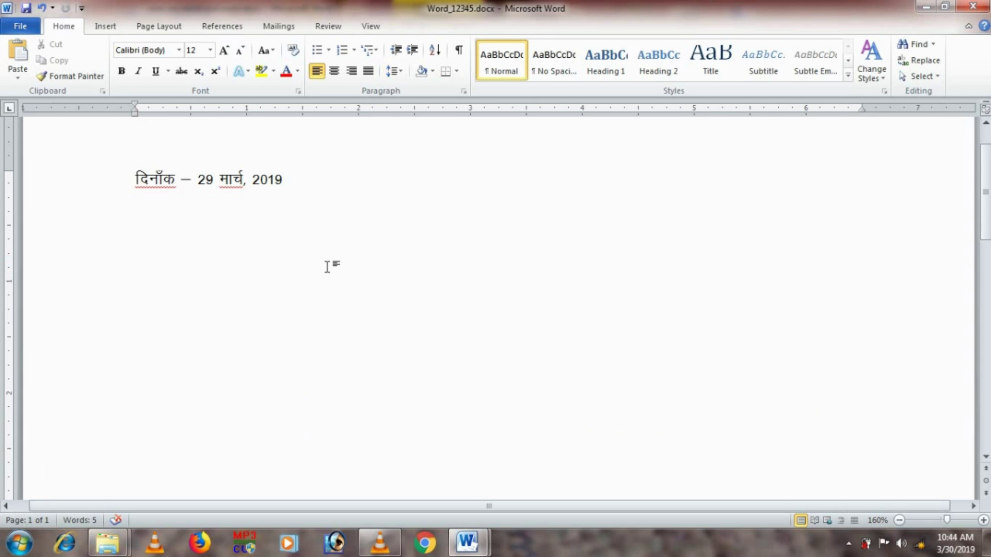
key("ctrl+v")
Set the font size of the "सेवा में," line to 12.
left_click_drag(179, 228, 143, 230)
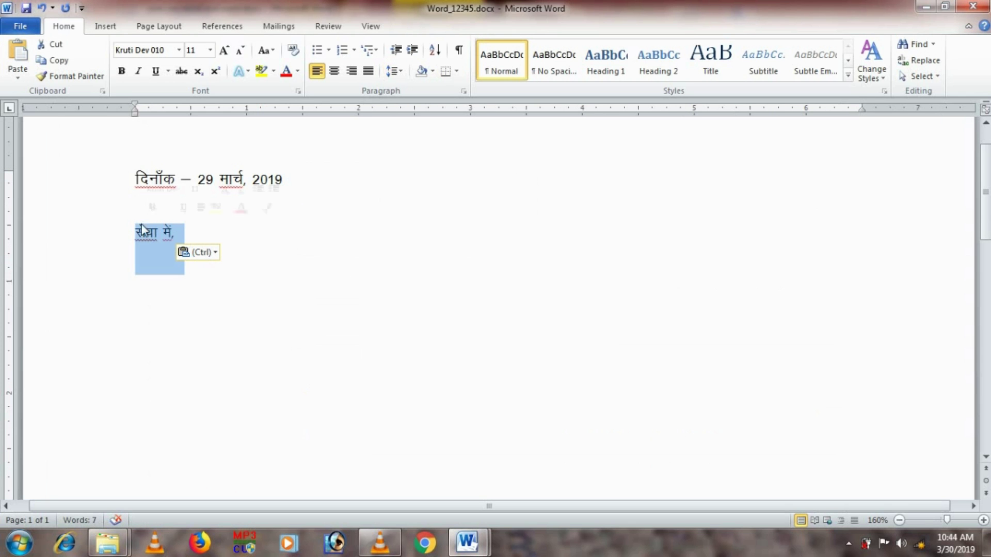
left_click(211, 50)
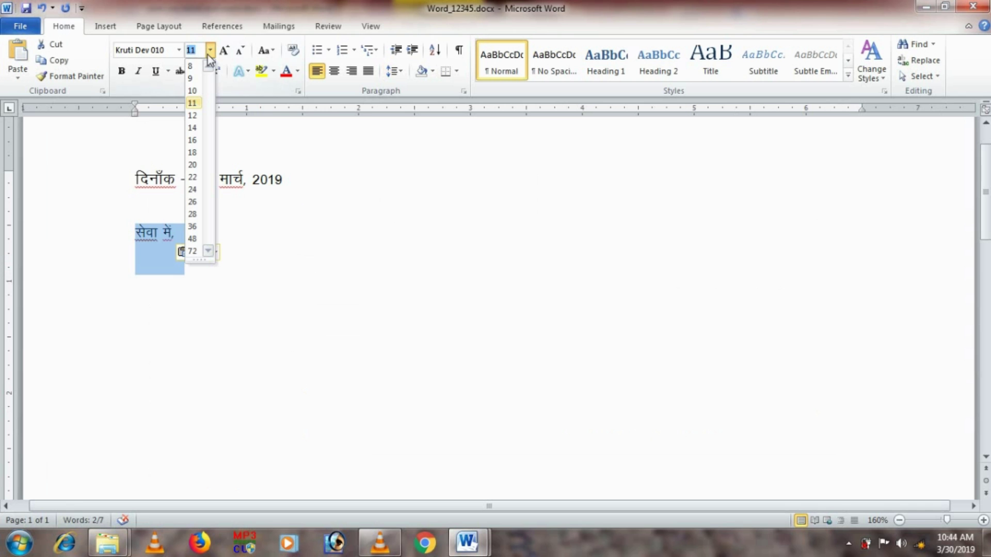
left_click(194, 117)
left_click(194, 224)
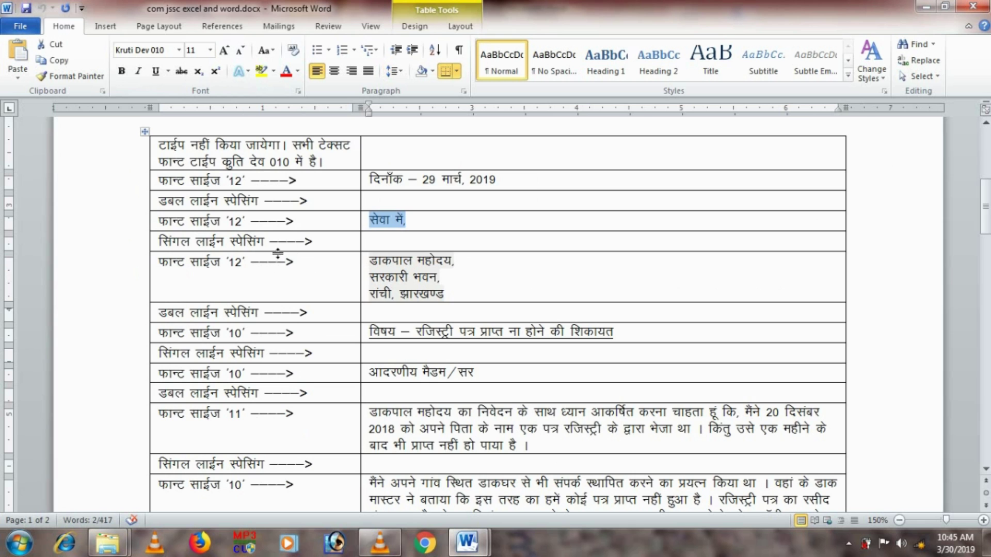
Set the "सेवा में," line to single (1.0) line spacing and start a new paragraph below it.
key("alt+Tab")
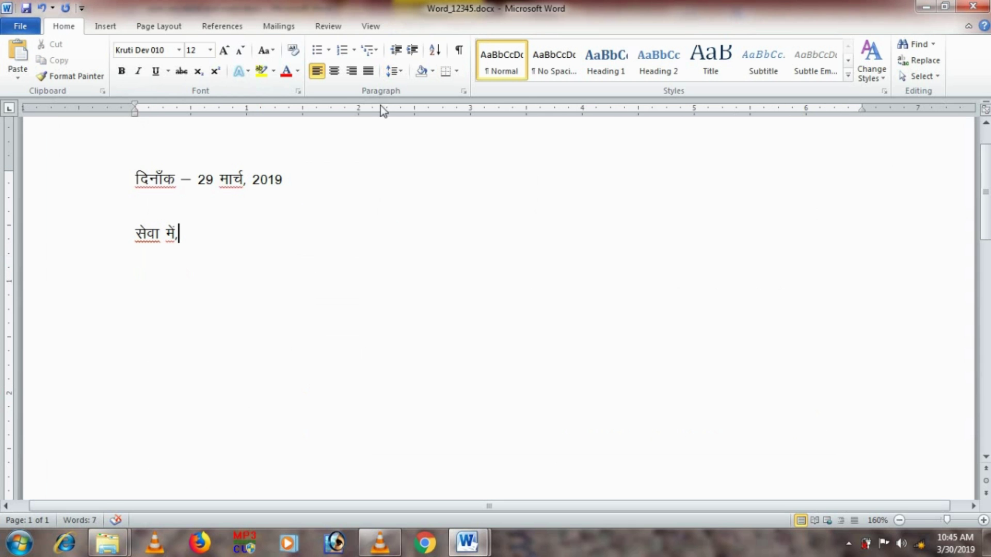
left_click(401, 72)
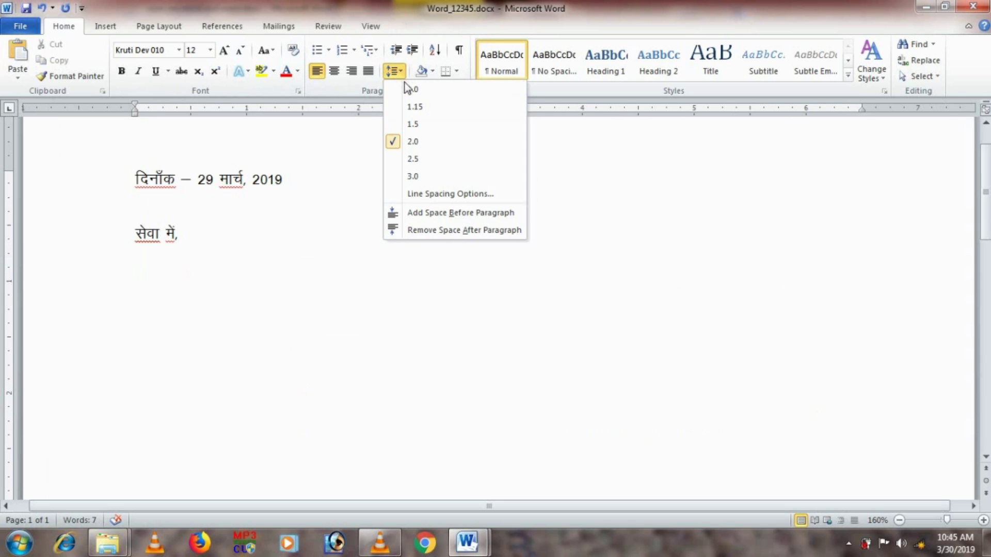
key("Escape")
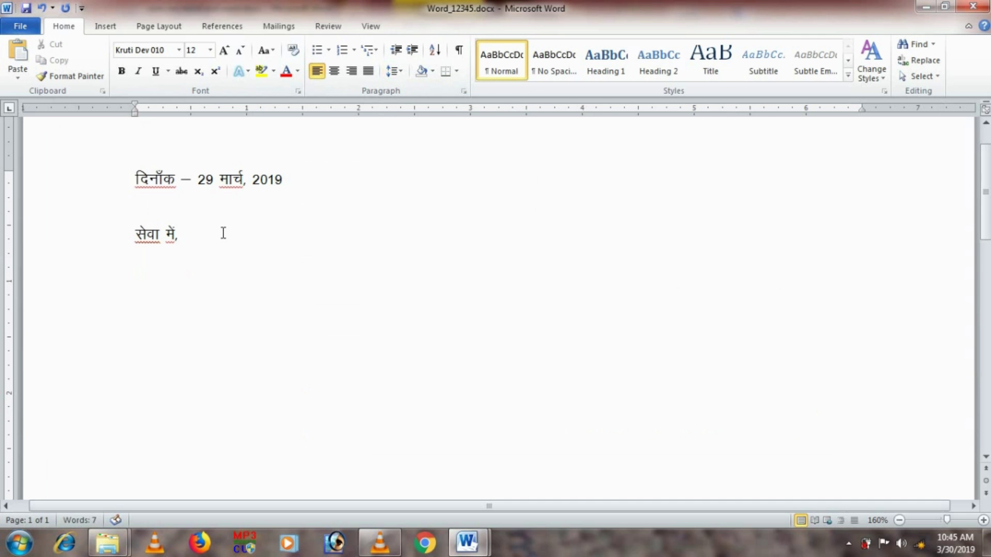
Copy the three-line addressee block from the question table into the letter below "सेवा में,", and check the spacing instruction that follows it.
key("alt+Tab")
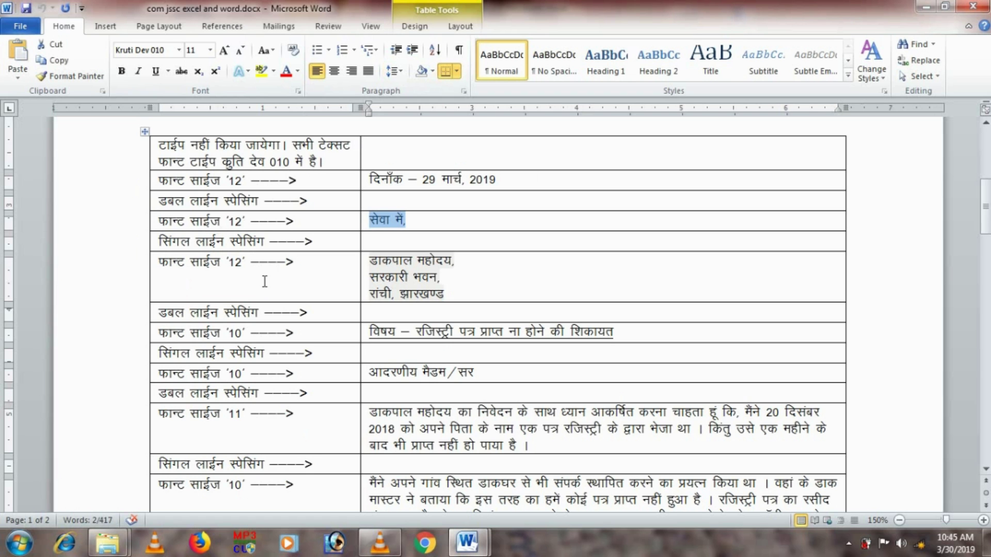
left_click_drag(445, 293, 375, 265)
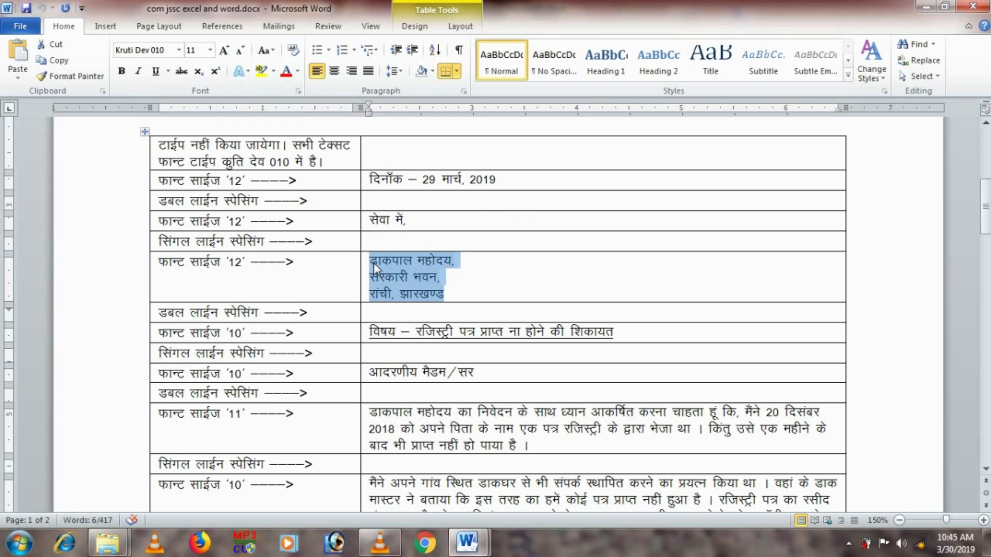
key("ctrl+c")
key("alt+Tab")
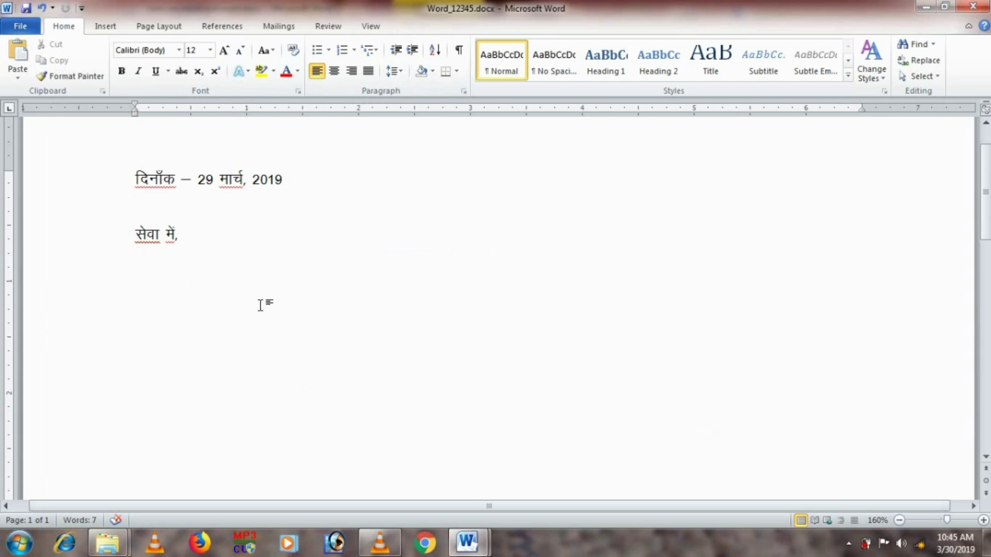
key("ctrl+v")
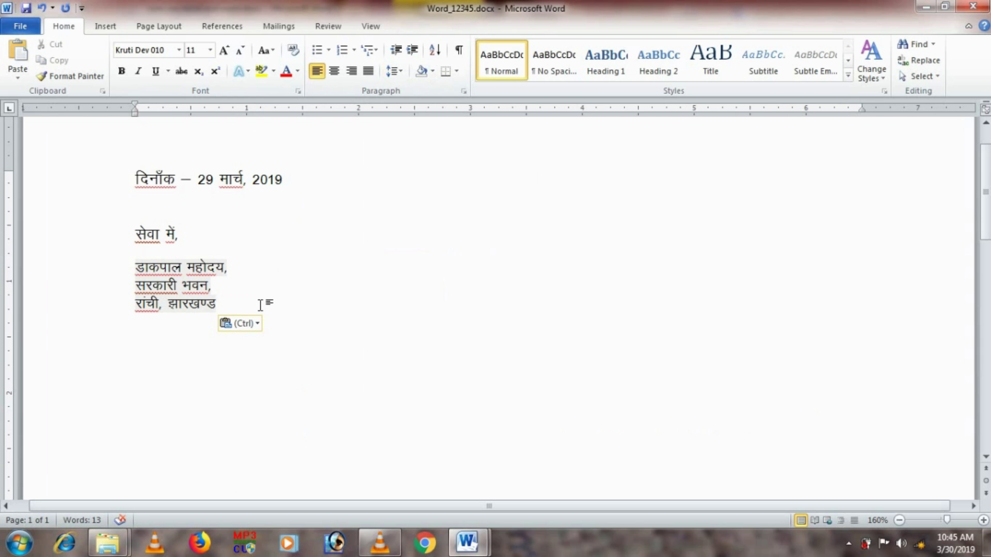
key("alt+Tab")
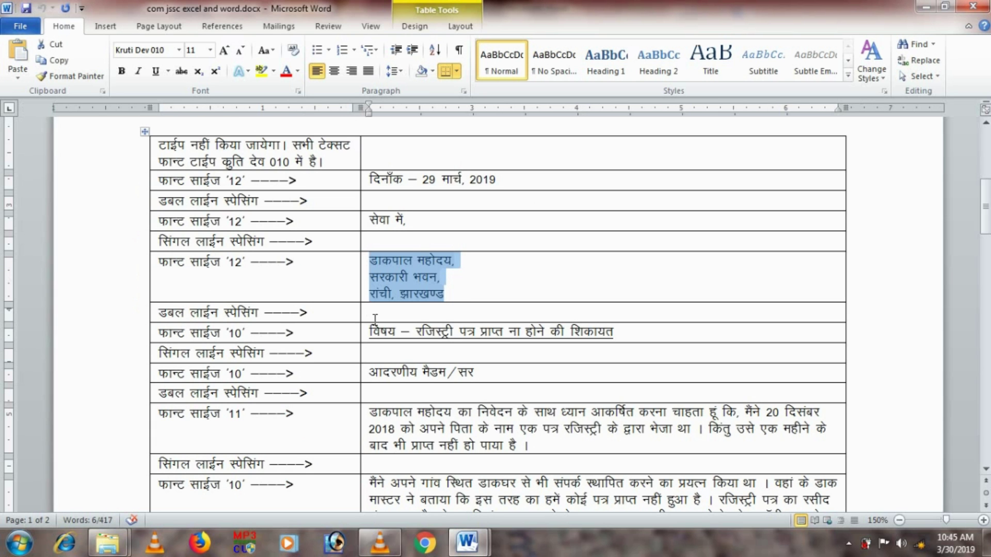
left_click(347, 319)
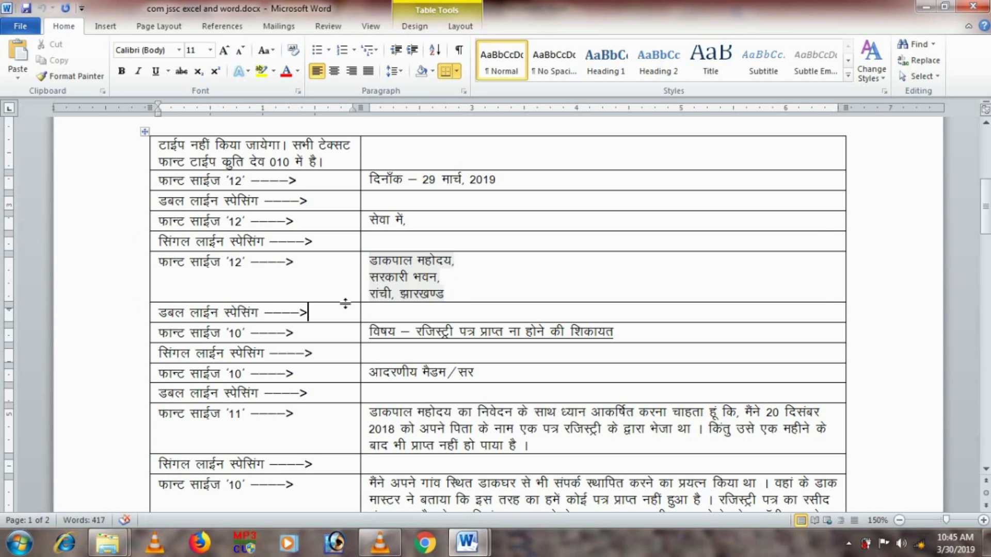
Set the last line of the addressee block to double (2.0) line spacing and start a new paragraph below it.
key("alt+Tab")
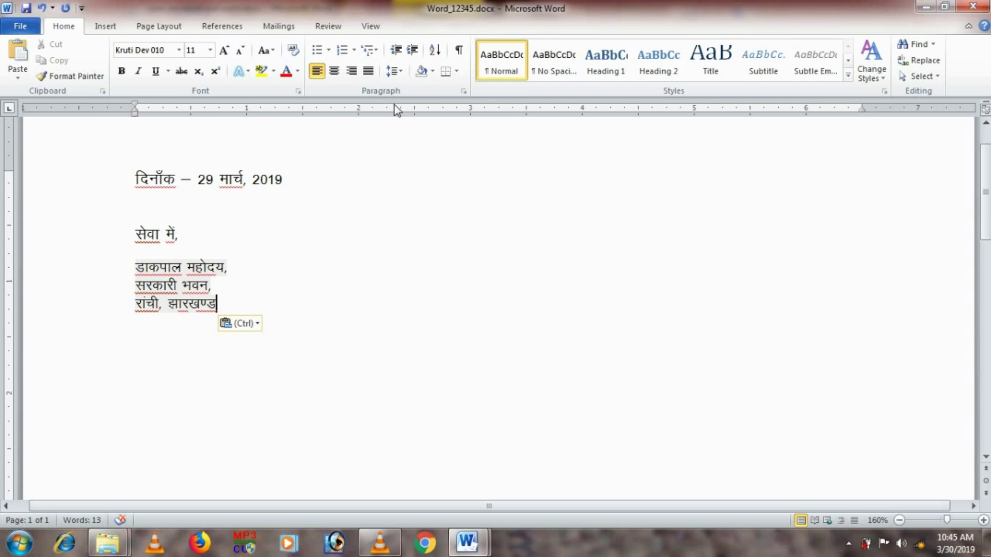
left_click(400, 71)
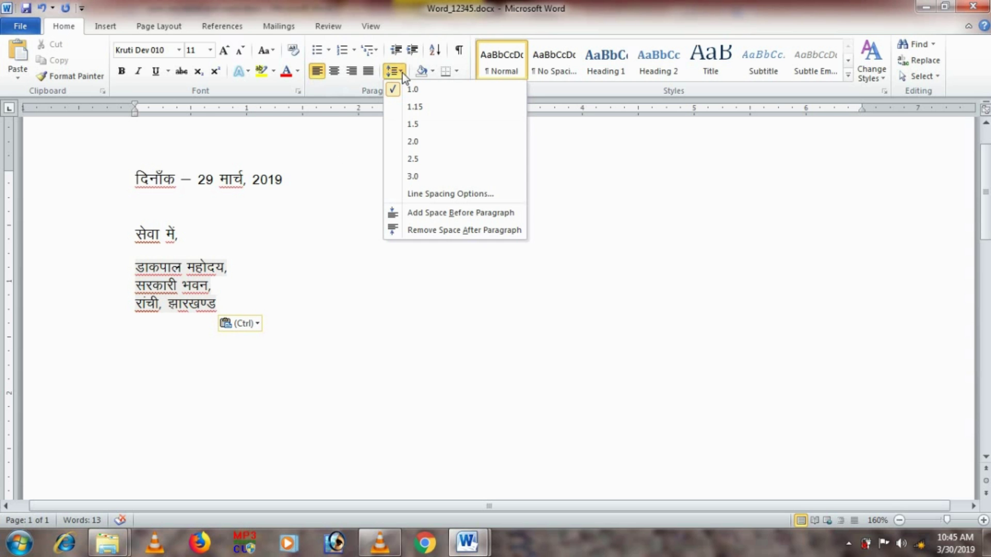
left_click(407, 144)
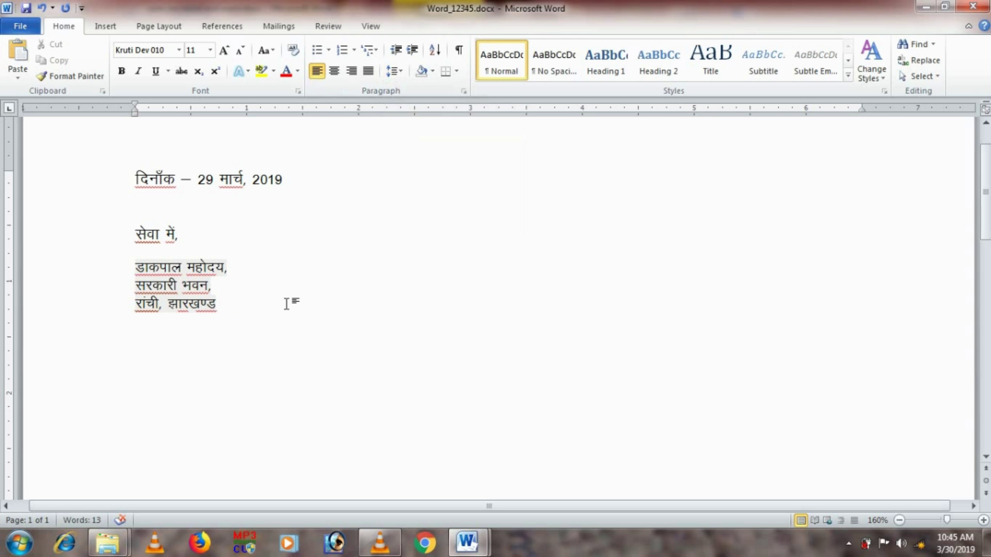
key("Return")
Copy the underlined subject line beginning "विषय –" from the question table into the letter below the addressee block.
key("alt+Tab")
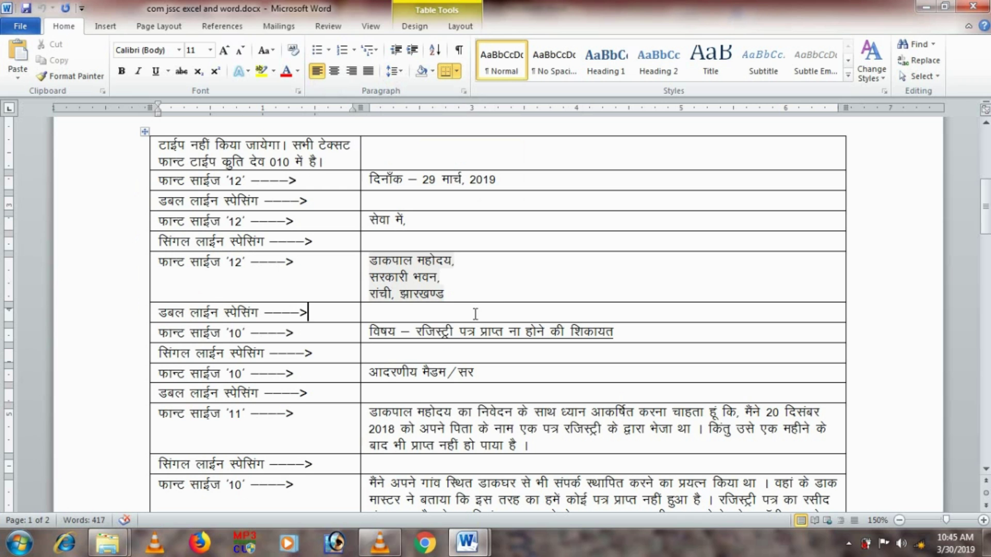
left_click_drag(620, 331, 362, 334)
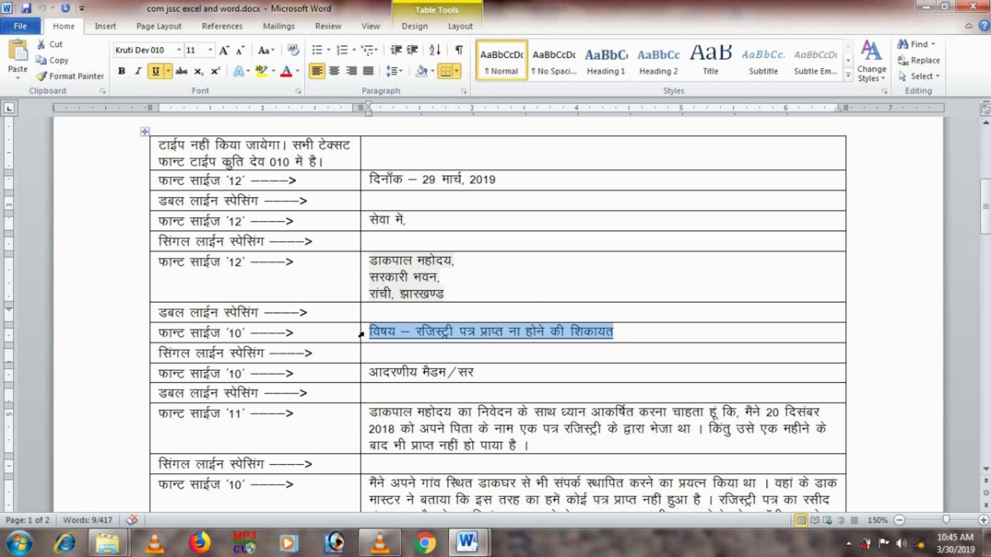
key("alt+Tab")
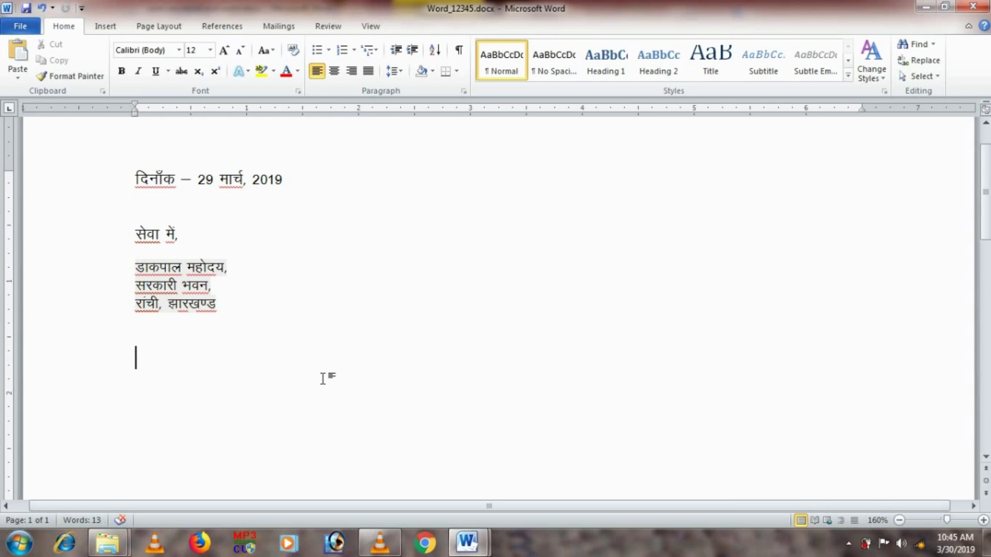
key("ctrl+v")
Set the subject line to font size 10 and single (1.0) line spacing, as the question table specifies.
left_click_drag(405, 356, 135, 355)
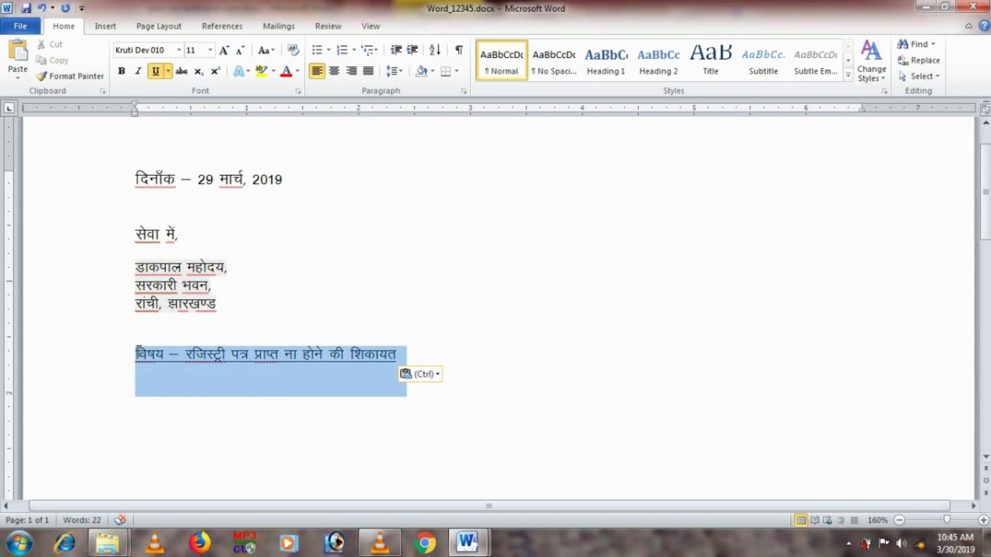
left_click(209, 50)
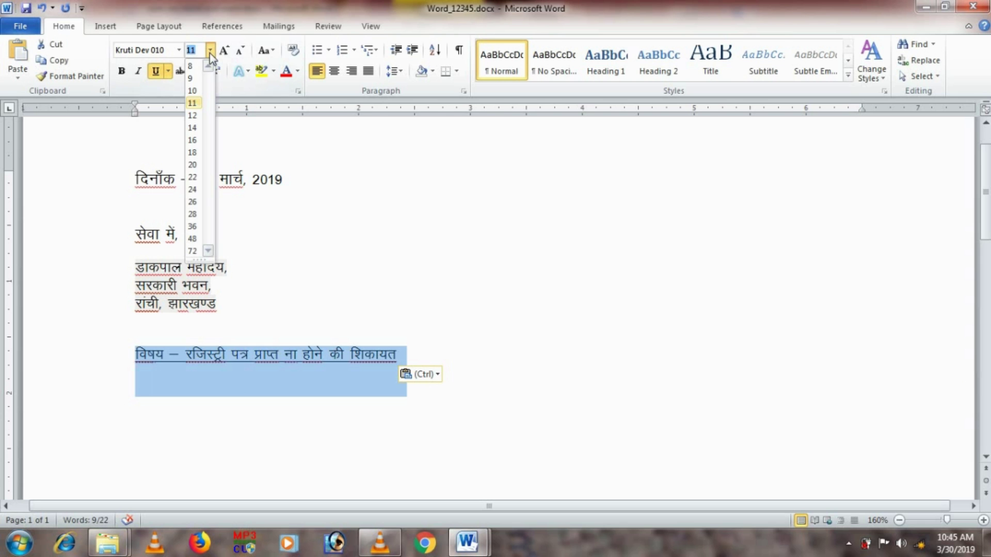
left_click(194, 91)
left_click(395, 351)
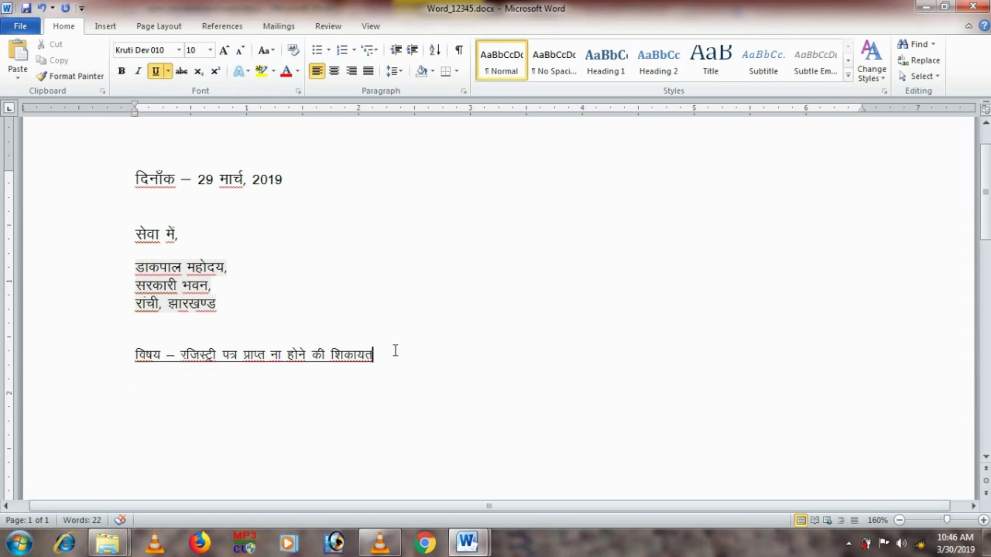
key("alt+Tab")
left_click(395, 71)
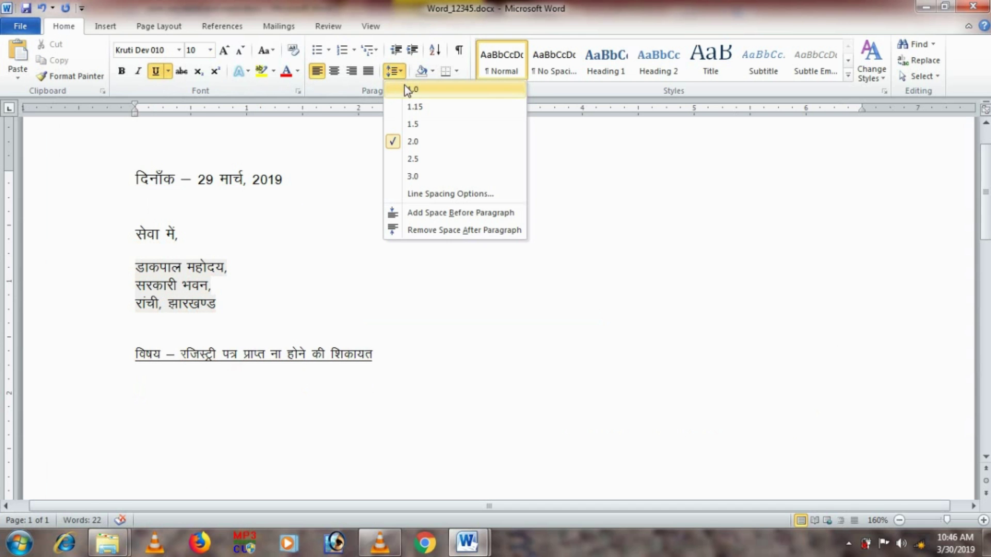
left_click(408, 90)
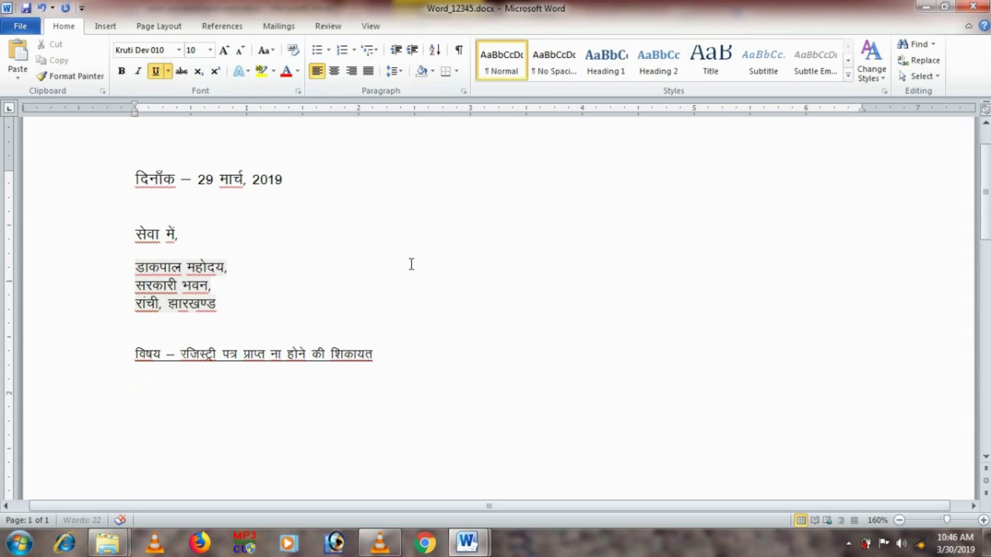
Copy the greeting "आदरणीय मैडम/सर" from the question table onto a new line below the subject line in the letter.
key("alt+Tab")
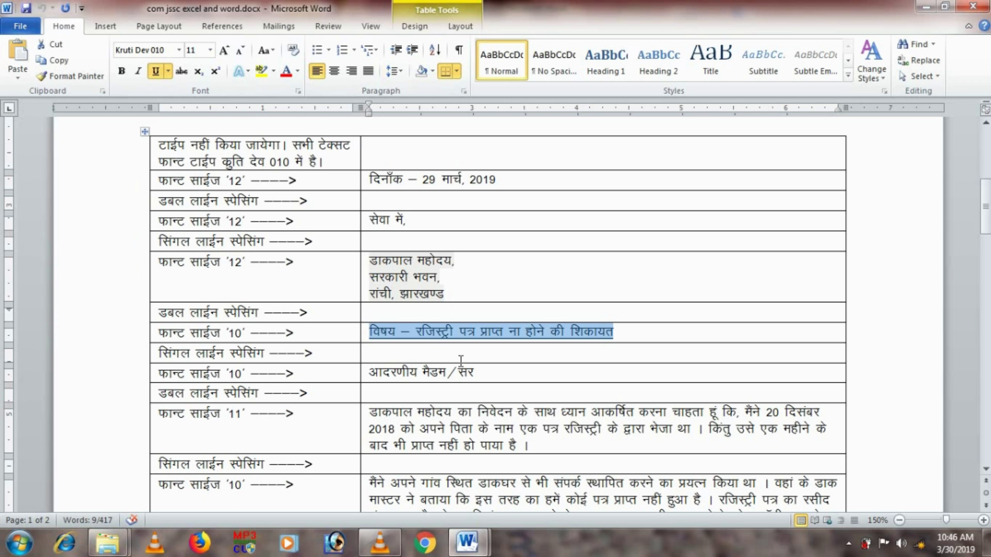
left_click_drag(479, 371, 368, 373)
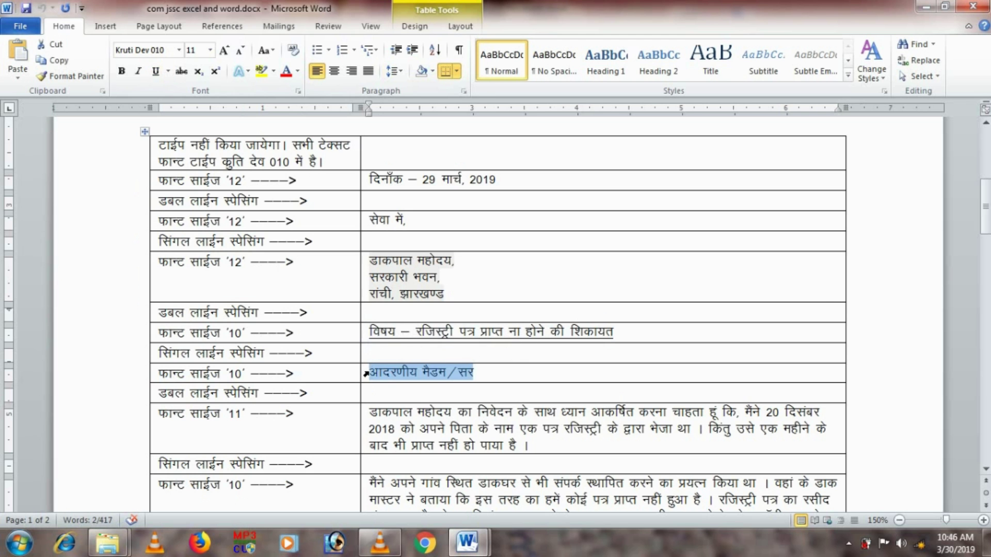
key("ctrl+c")
key("alt+Tab")
key("ctrl+v")
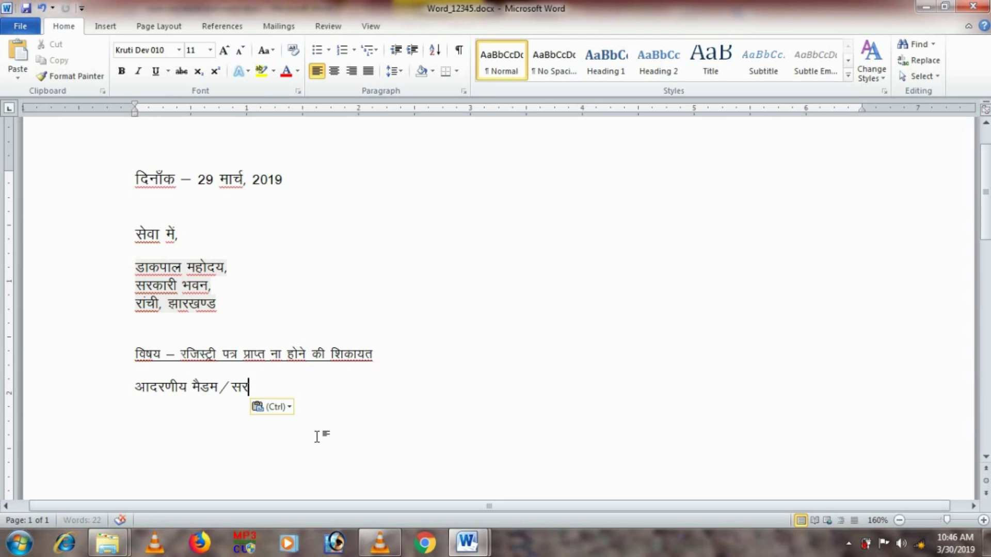
Set the font size of the "आदरणीय मैडम/सर" line to 10.
left_click_drag(258, 386, 139, 388)
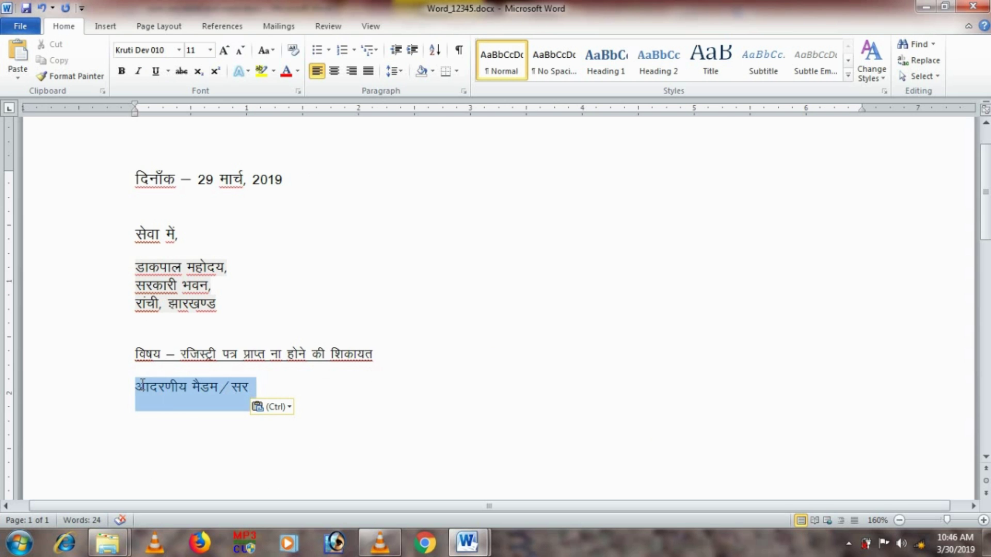
left_click(211, 50)
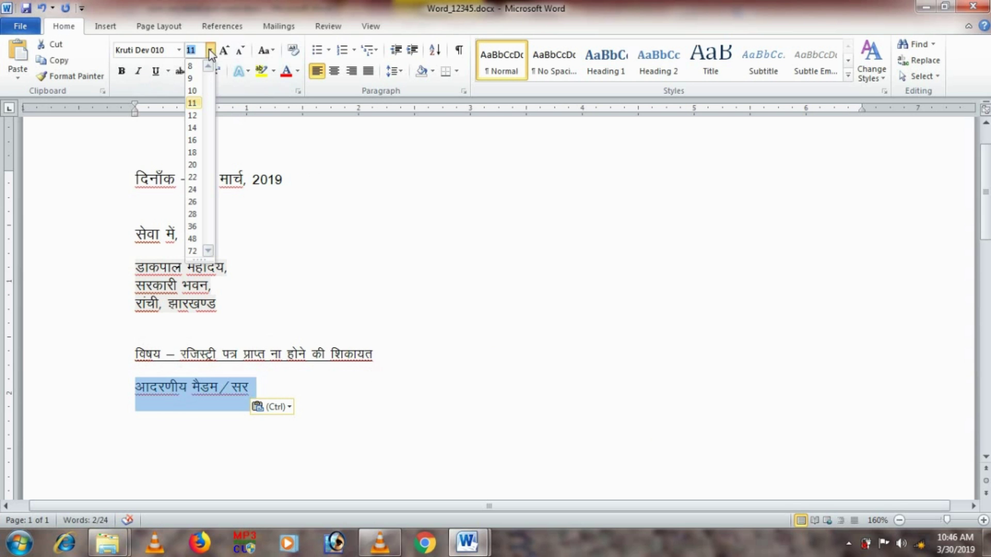
left_click(192, 91)
left_click(254, 382)
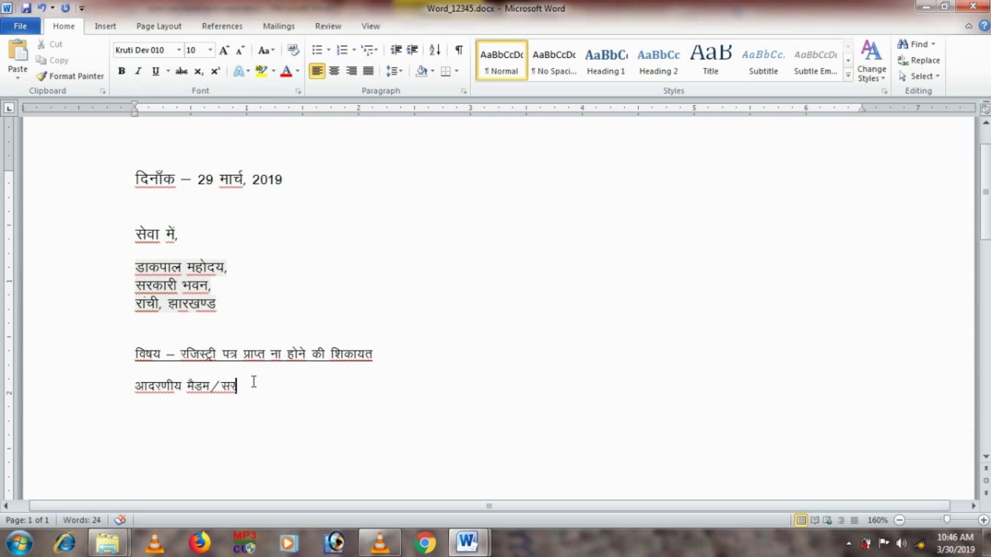
Check the spacing instruction after the greeting, set the greeting line to double (2.0) line spacing and start a new paragraph below it.
key("alt+Tab")
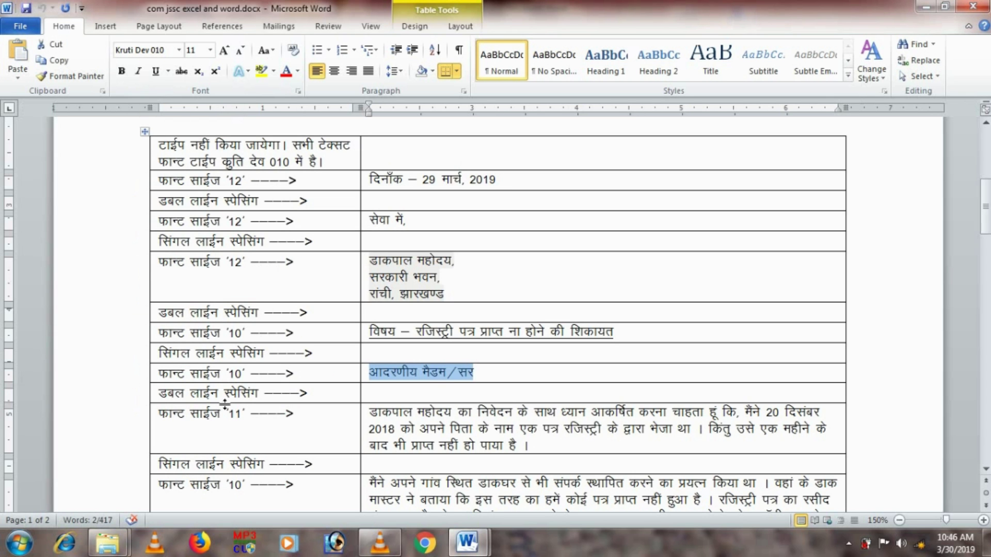
key("alt")
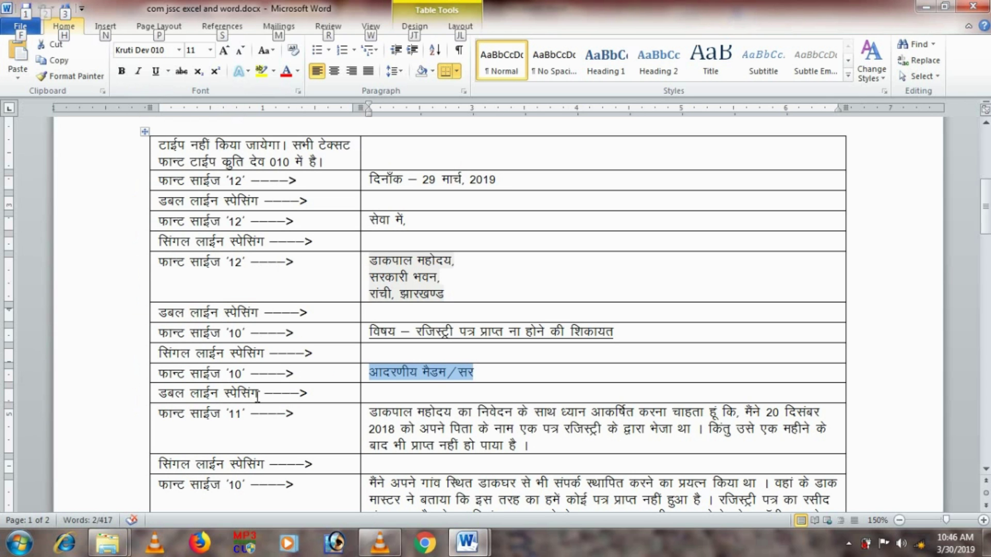
left_click(316, 396)
key("alt+Tab")
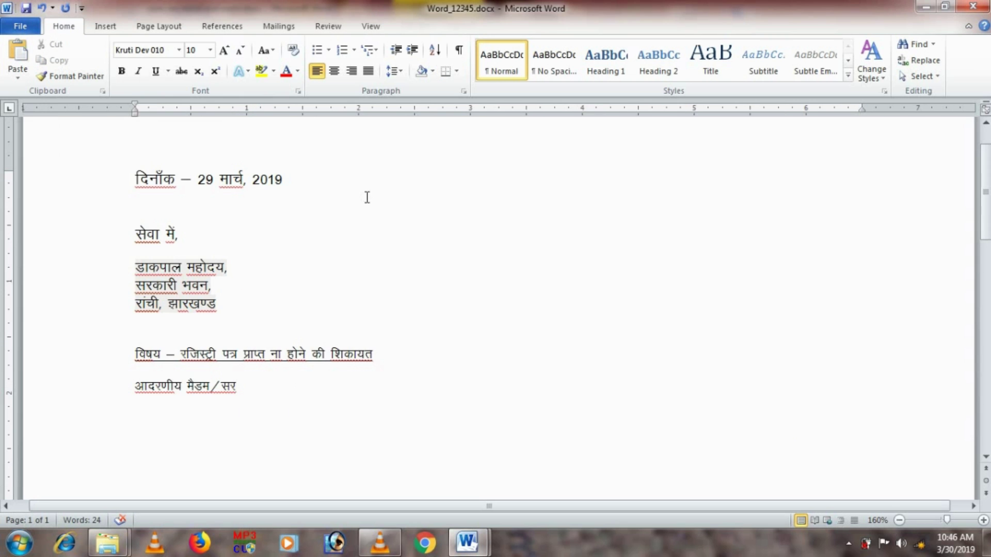
left_click(398, 72)
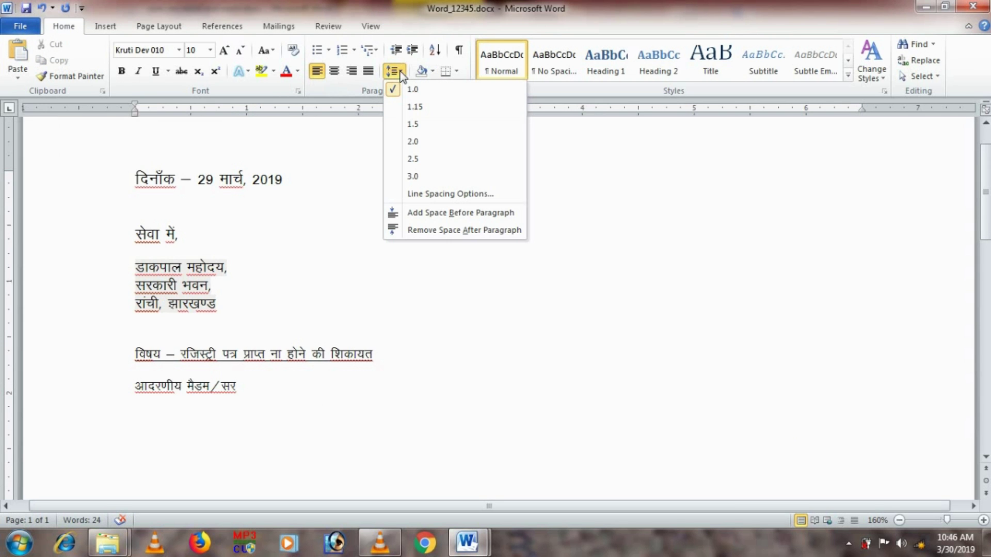
key("Escape")
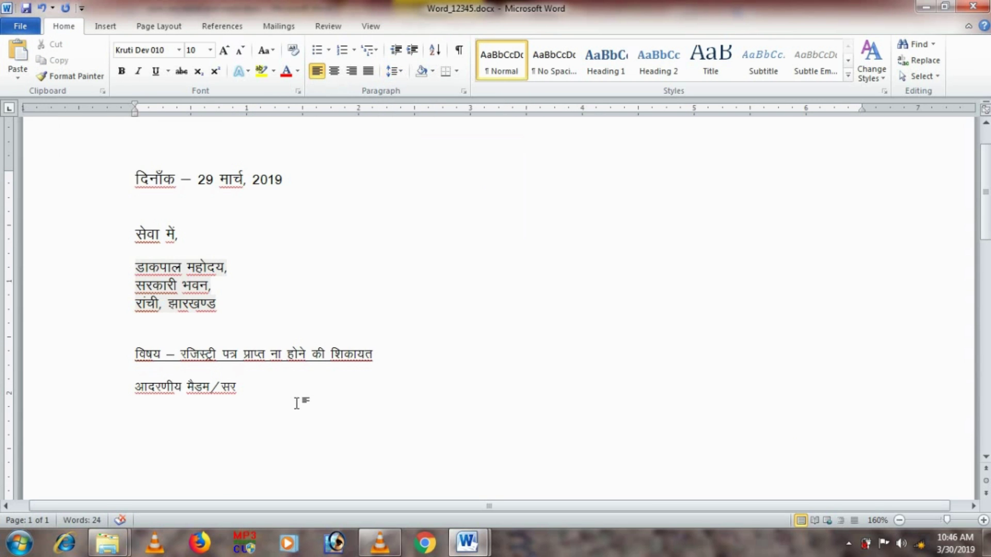
key("Return")
key("Return")
Copy the first body paragraph, beginning "डाकपाल महोदय का निवेदन", from the question table into the letter below the greeting.
key("alt+Tab")
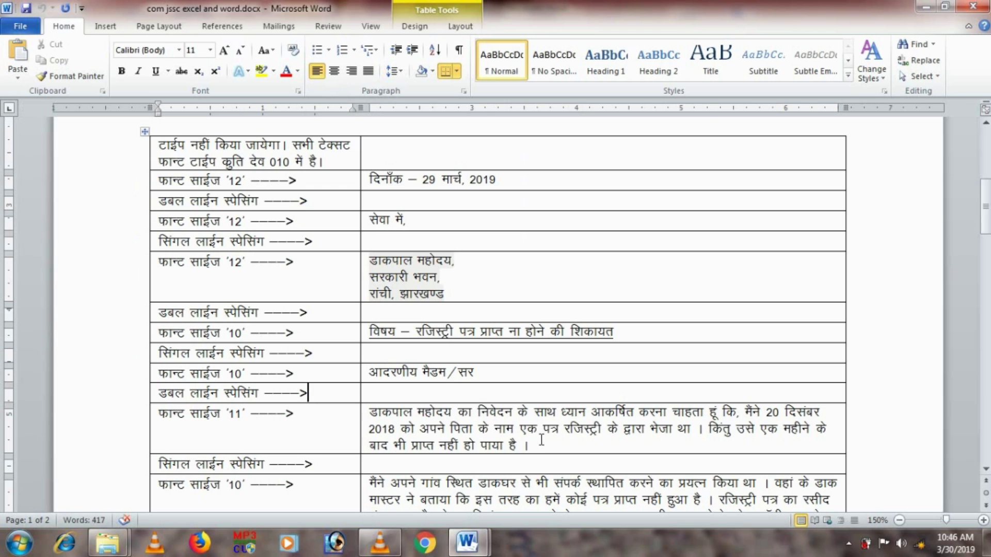
left_click_drag(532, 445, 380, 419)
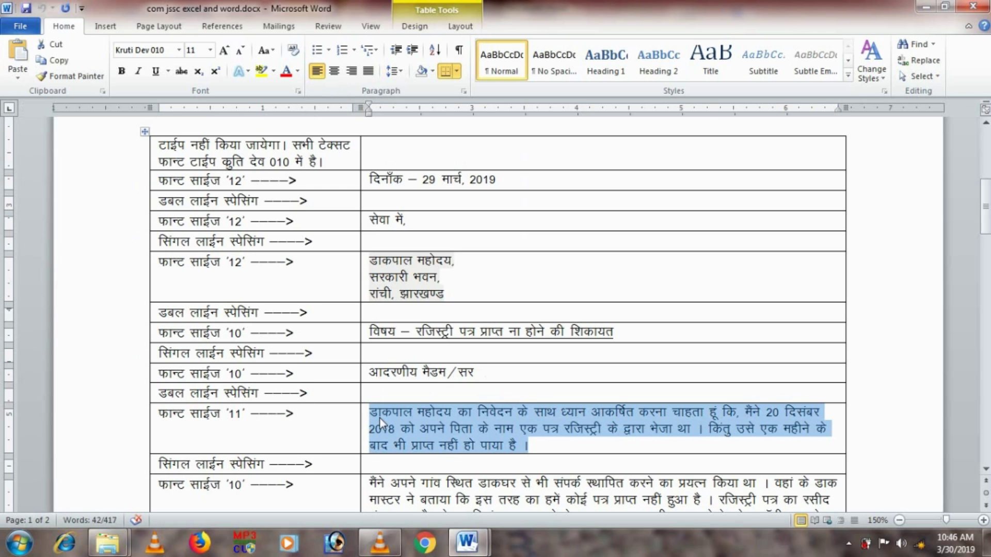
key("alt+Tab")
key("ctrl+v")
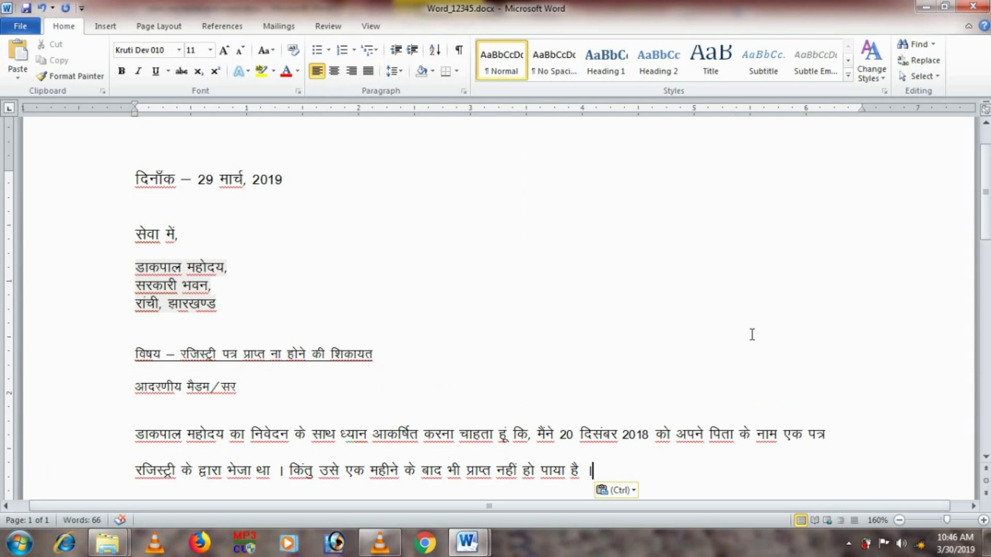
Check the spacing instruction after the first body paragraph and set that paragraph to single (1.0) line spacing.
key("alt+Tab")
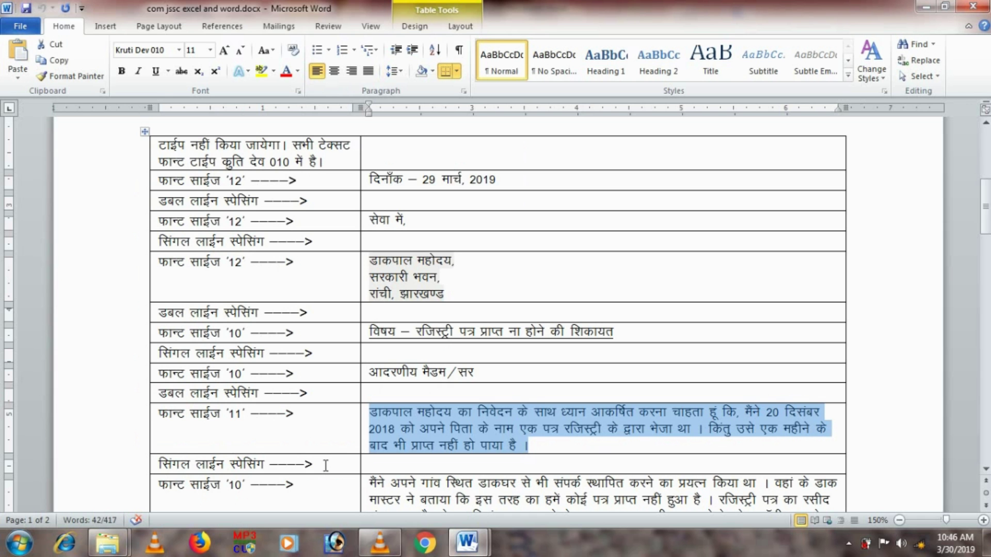
left_click(326, 465)
key("alt+Tab")
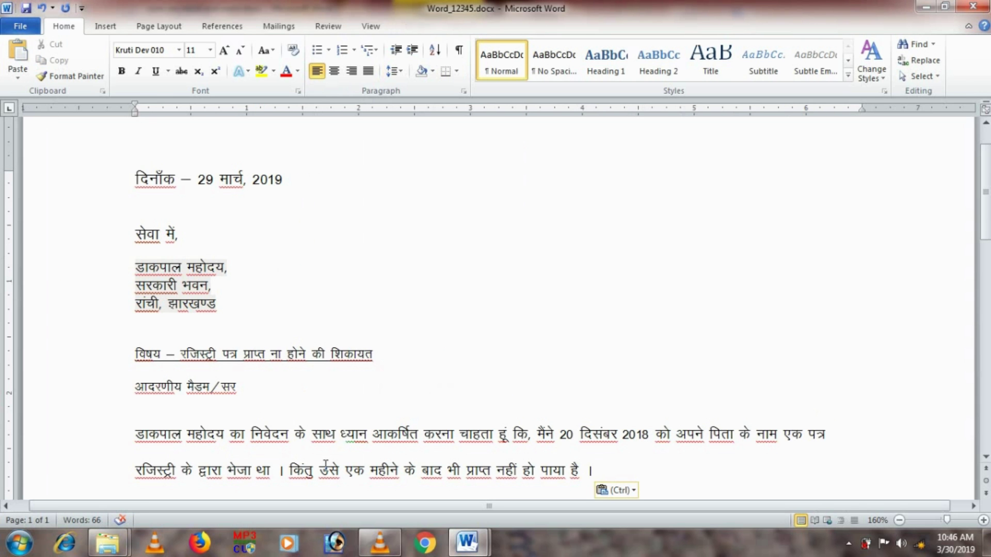
left_click(400, 73)
left_click(404, 89)
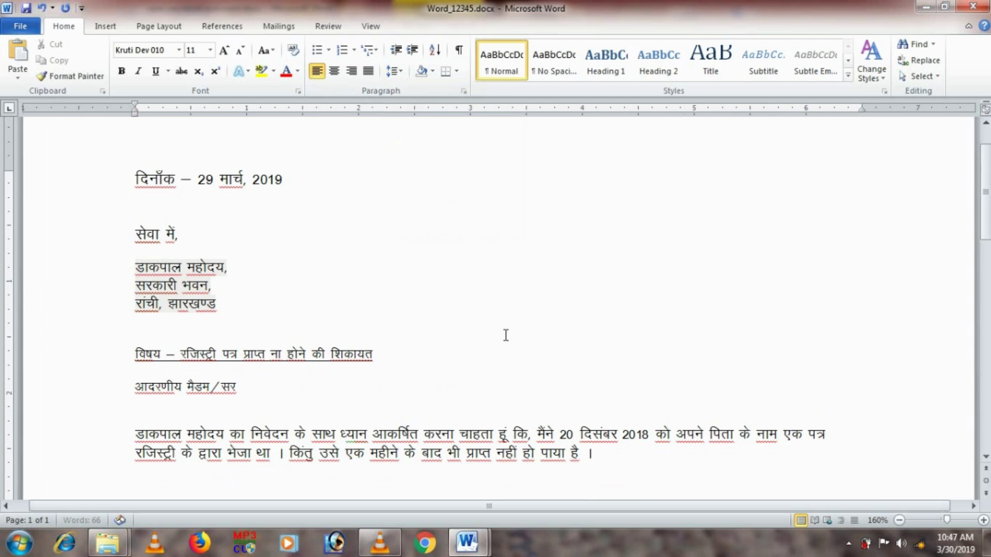
Copy the paragraph beginning "मैंने अपने गांव" from the question table into the letter below the first body paragraph, and check the spacing instruction following it.
scroll(986, 204, "down", 4)
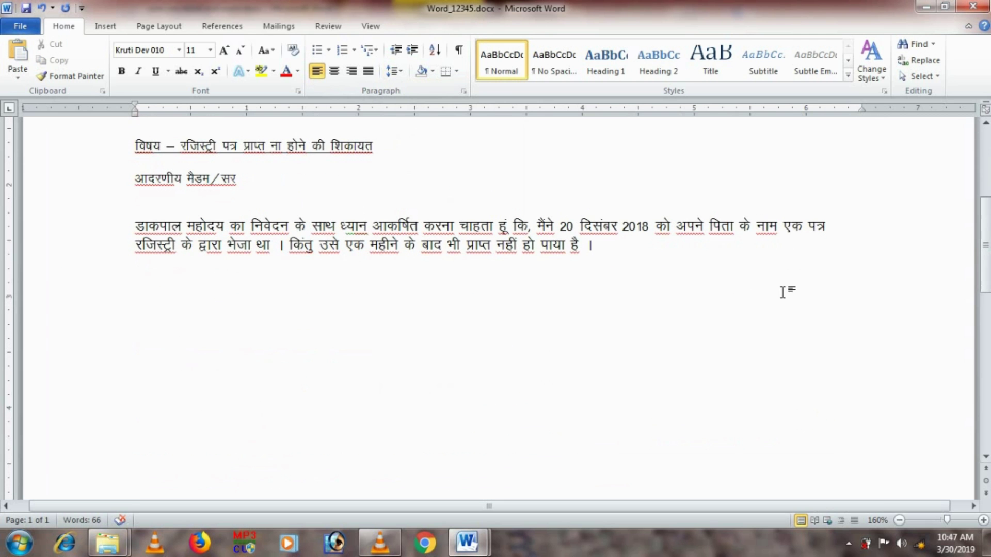
key("alt+Tab")
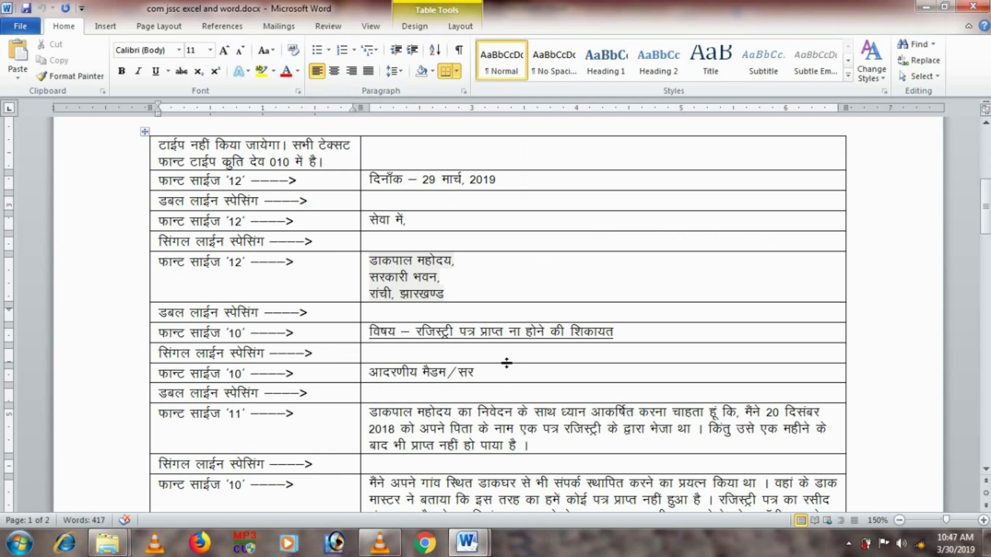
left_click_drag(985, 206, 984, 248)
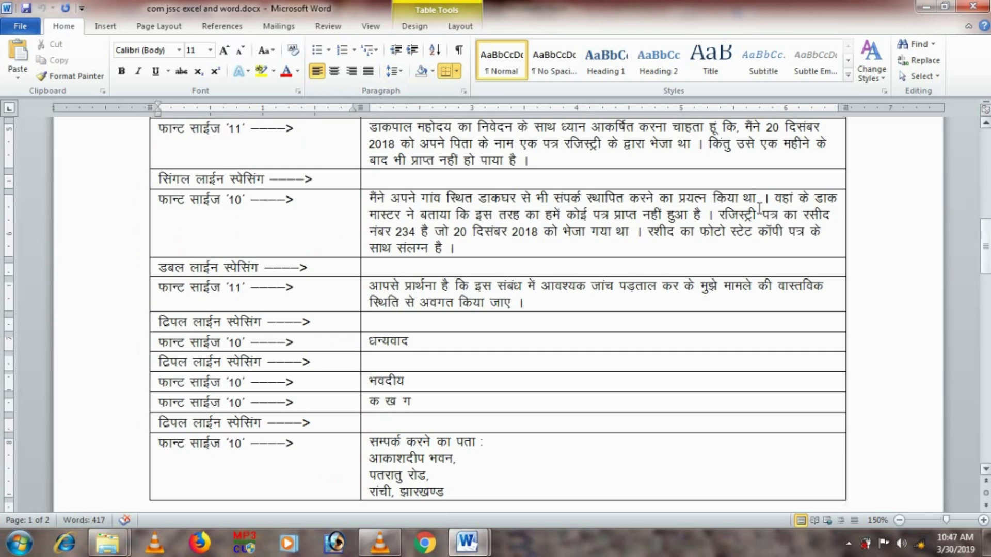
left_click(463, 249)
left_click_drag(463, 249, 370, 203)
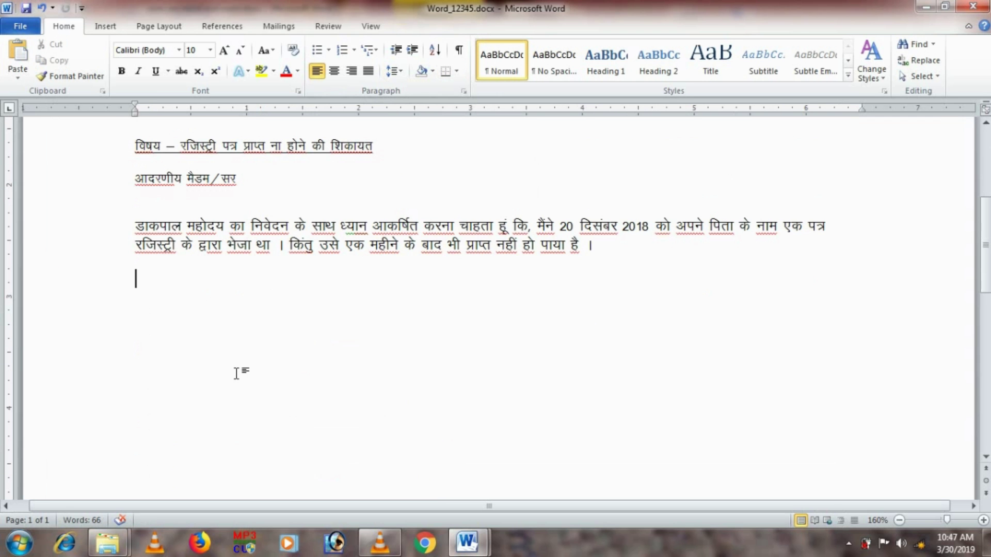
key("ctrl+v")
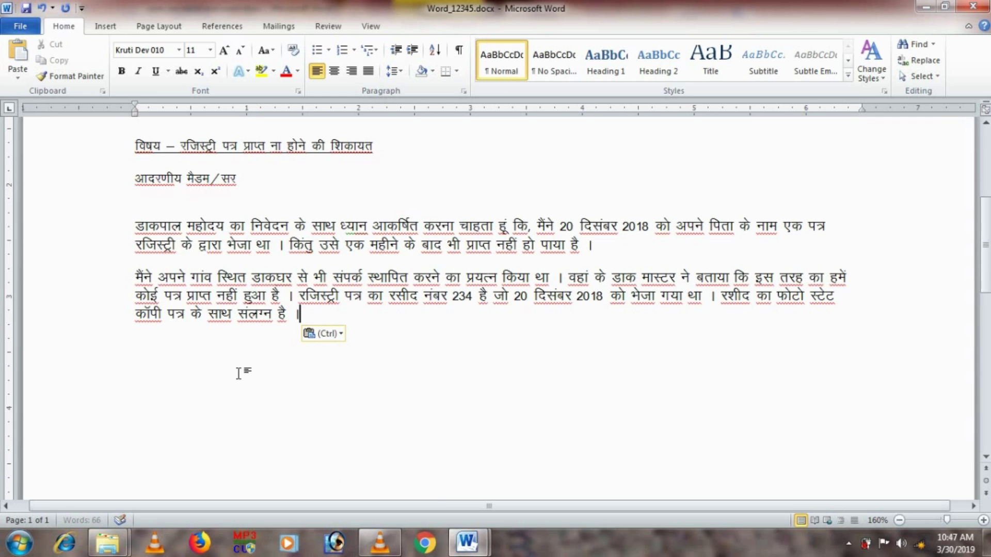
key("alt+Tab")
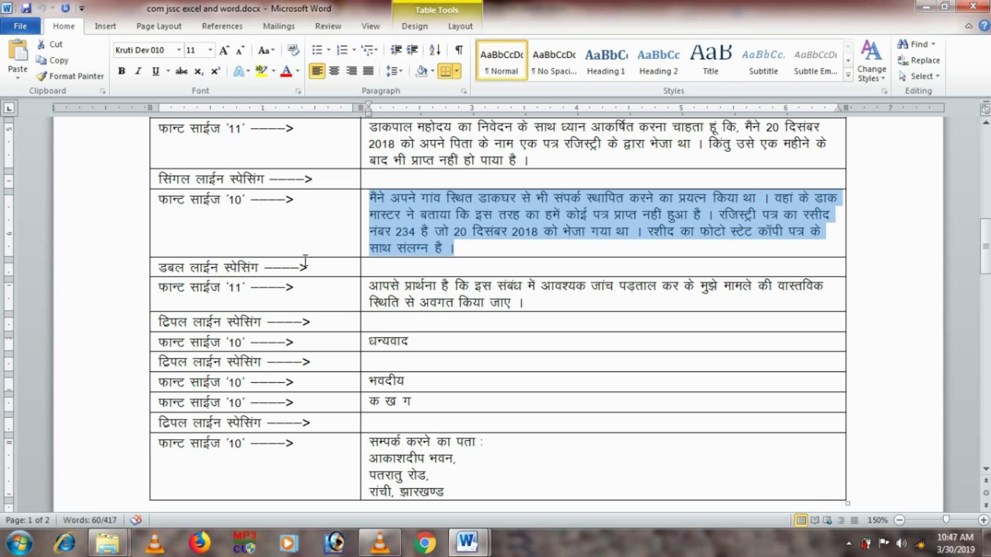
left_click(327, 268)
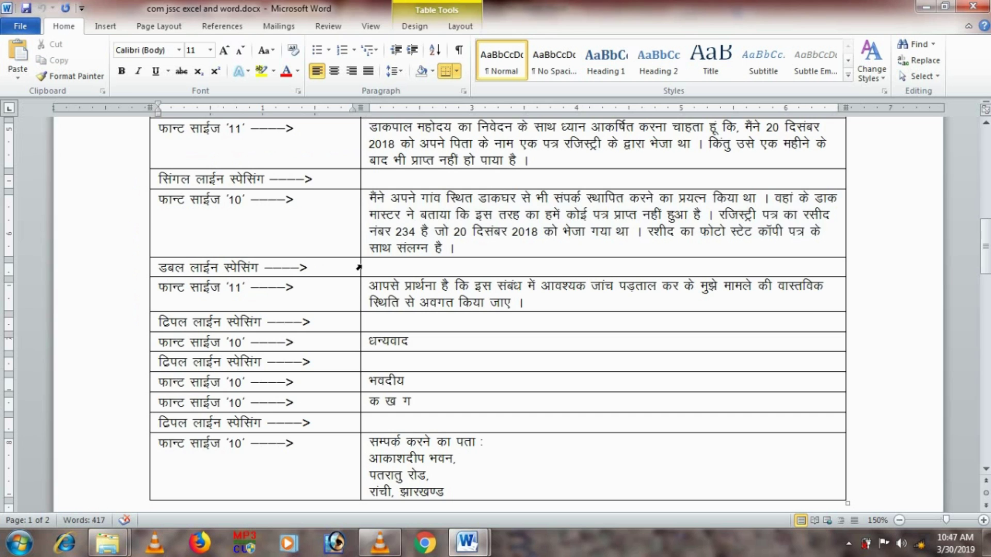
Set the letter's paragraph beginning "मैंने अपने गांव" to double (2.0) line spacing.
key("alt+Tab")
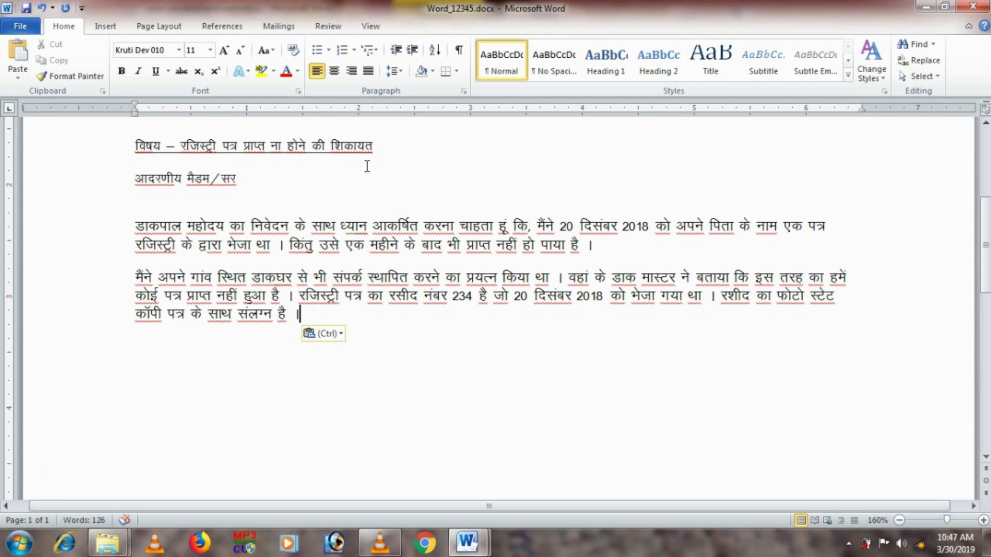
left_click(401, 73)
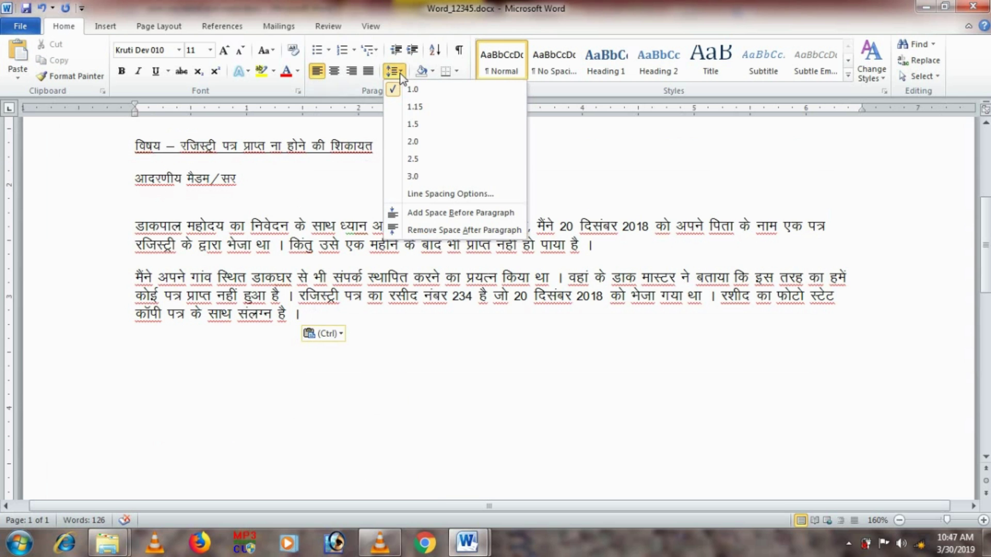
left_click(405, 141)
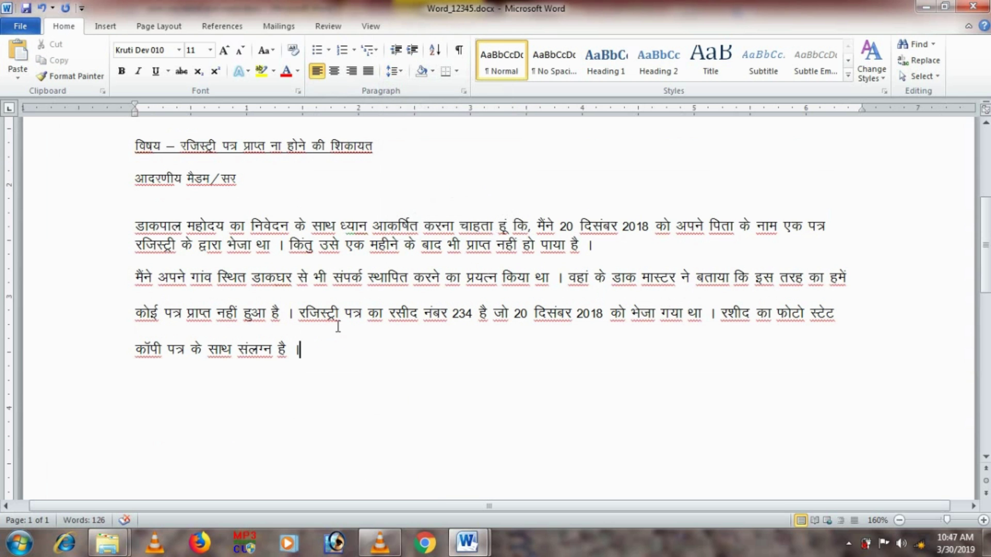
Copy the paragraph beginning "आपसे प्रार्थना है" from the question table into the letter below the double-spaced paragraph.
key("alt+Tab")
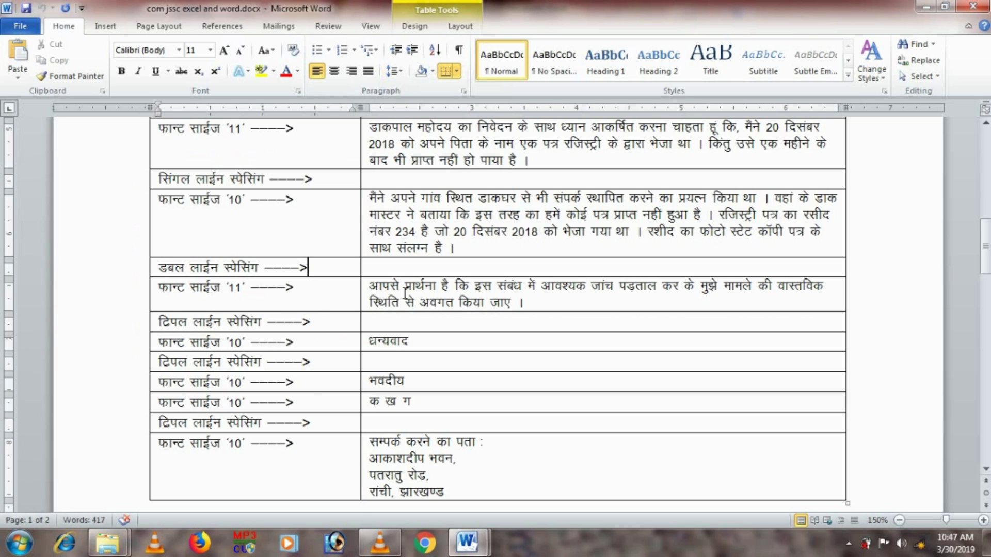
left_click(546, 299)
left_click_drag(523, 302, 385, 290)
key("ctrl+c")
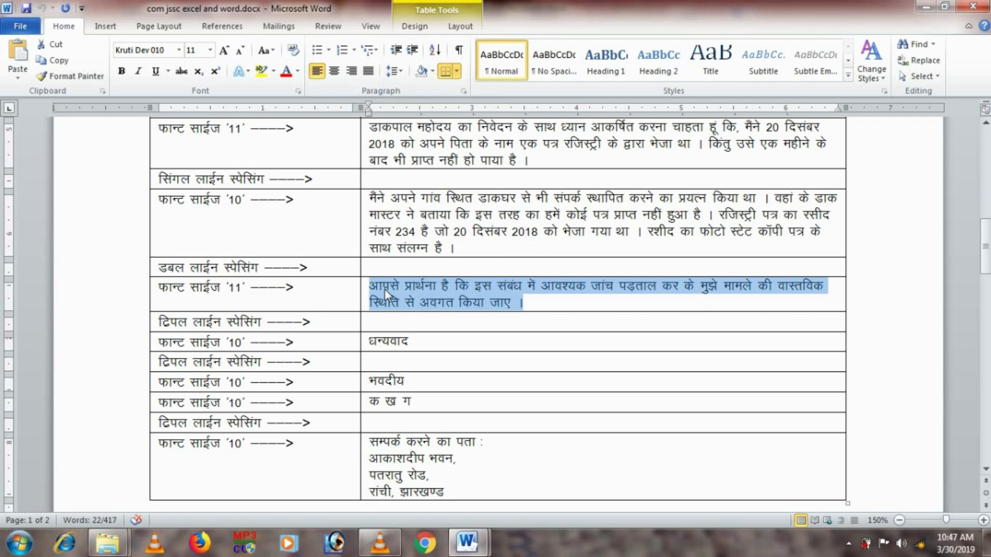
key("alt+Tab")
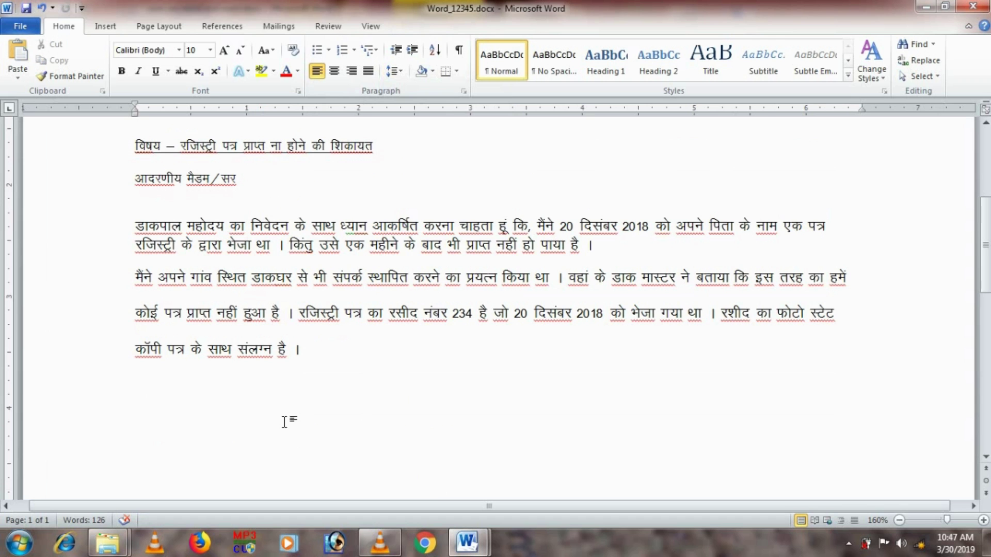
key("ctrl+v")
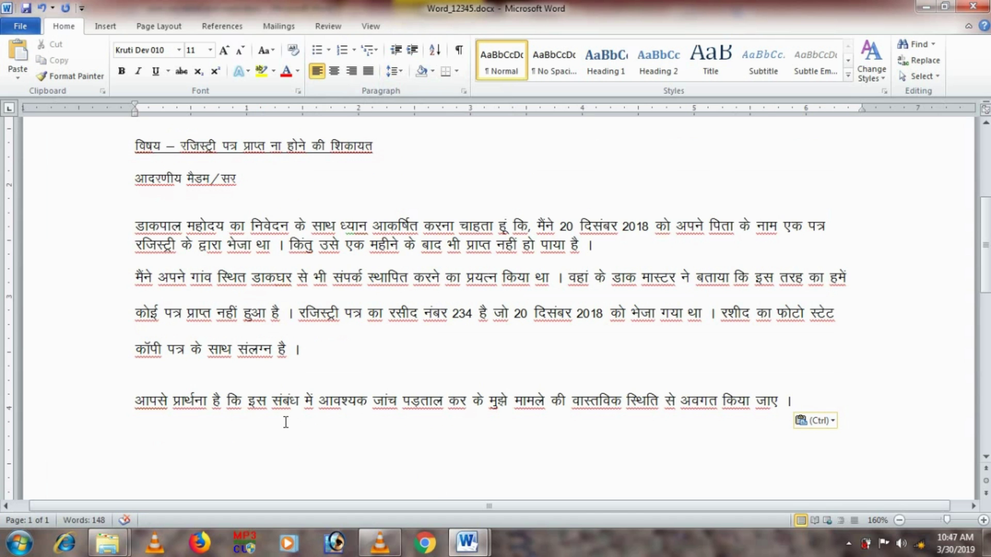
Check the spacing instruction after the request paragraph, set that paragraph to triple (3.0) line spacing and start a new paragraph below it.
key("alt+Tab")
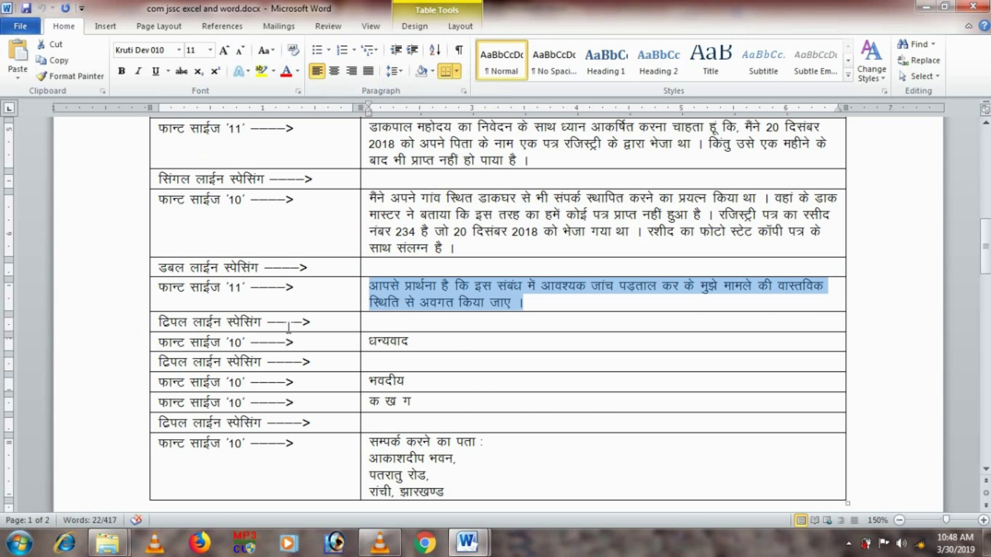
key("alt+Tab")
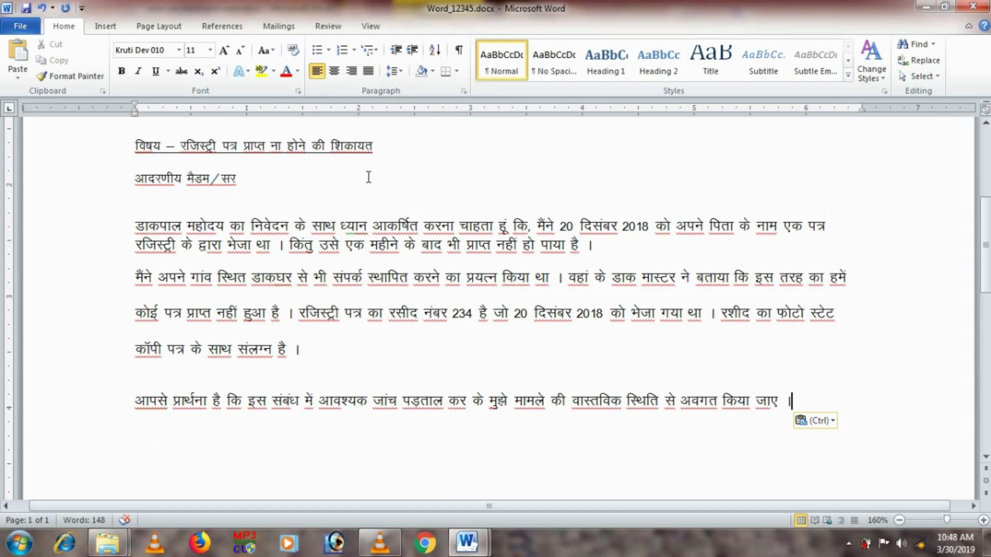
left_click(402, 71)
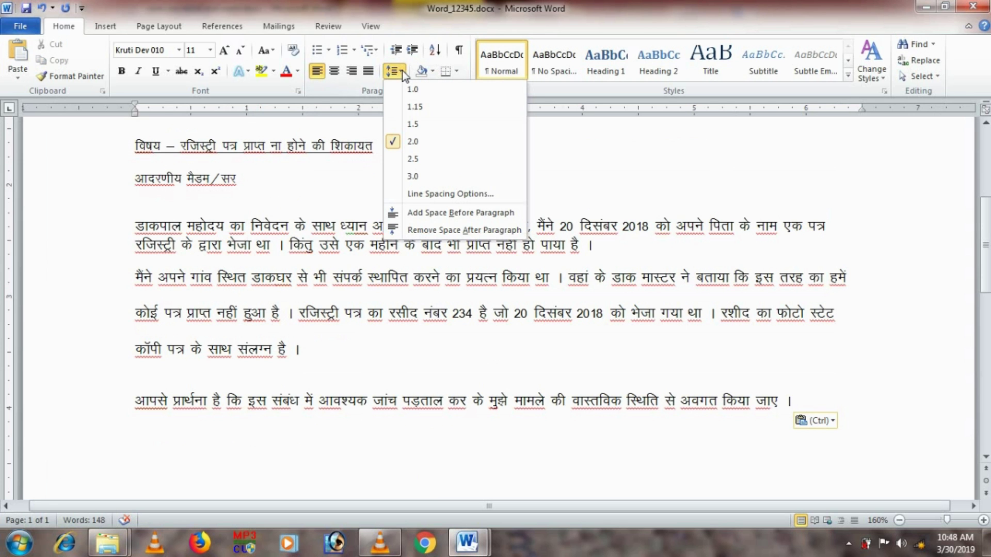
left_click(413, 176)
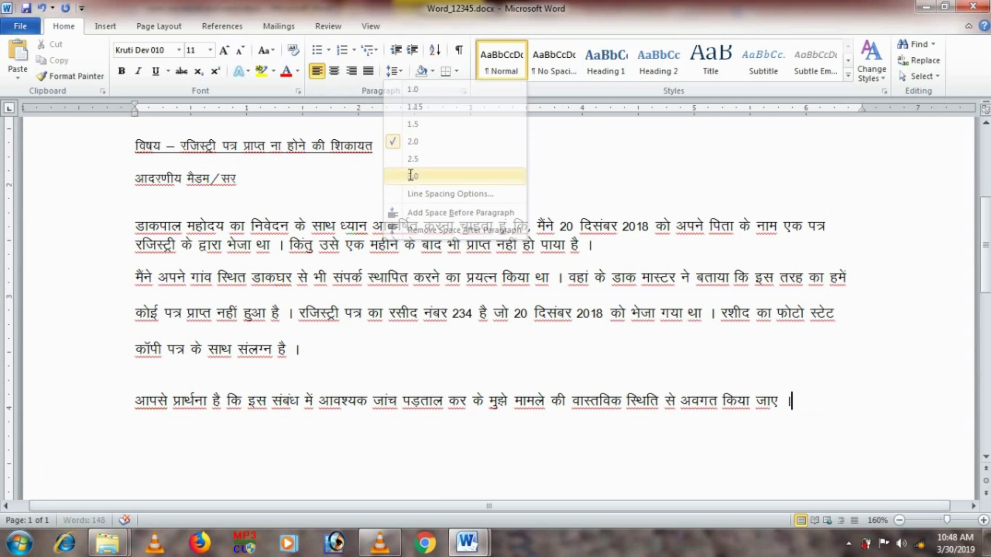
key("Return")
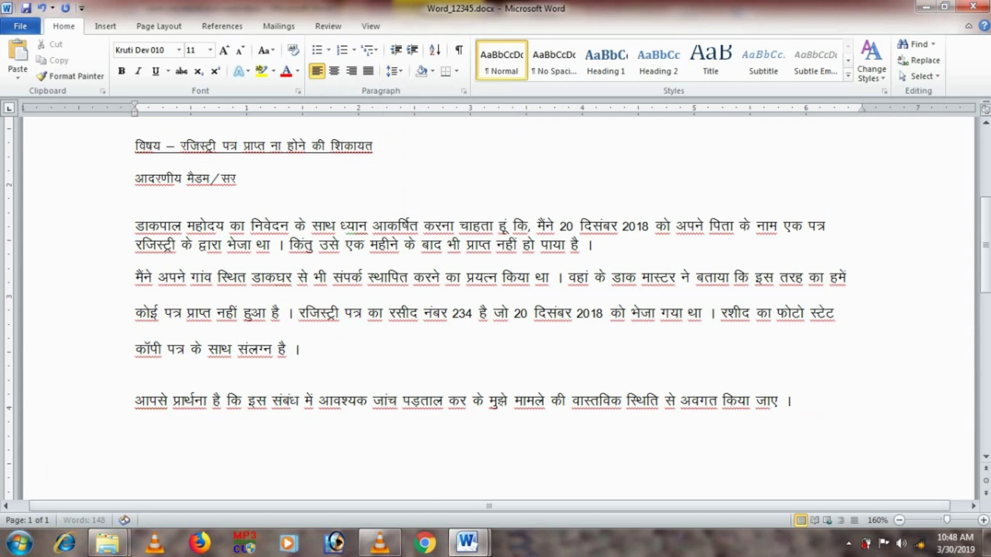
Copy the closing word "धन्यवाद" from the question table into the letter below the request paragraph.
key("alt+Tab")
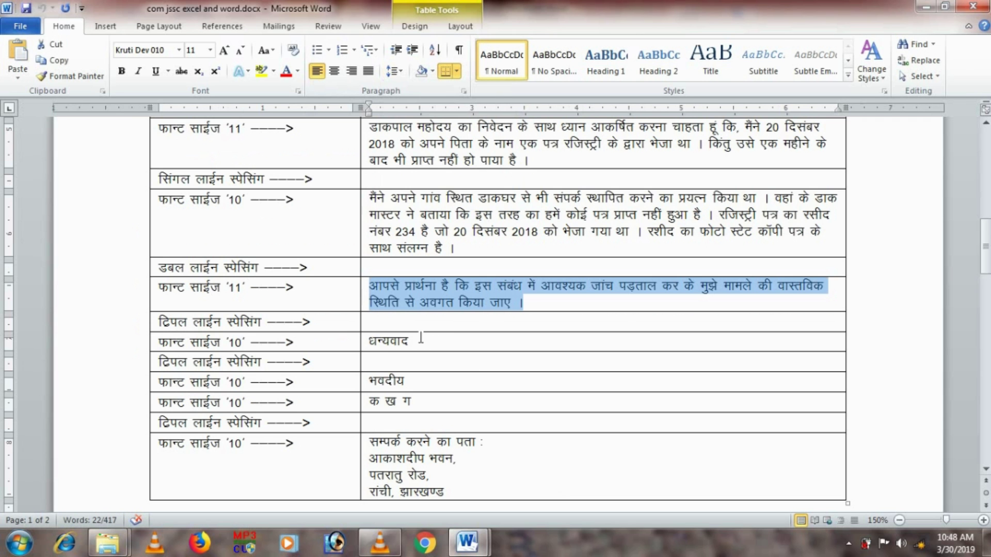
left_click_drag(413, 341, 366, 346)
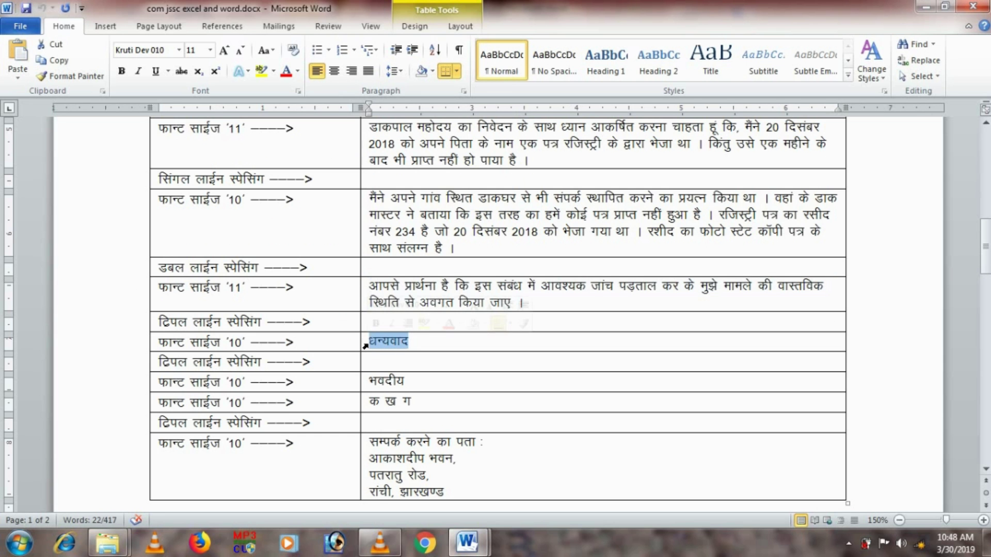
key("ctrl+c")
key("alt+Tab")
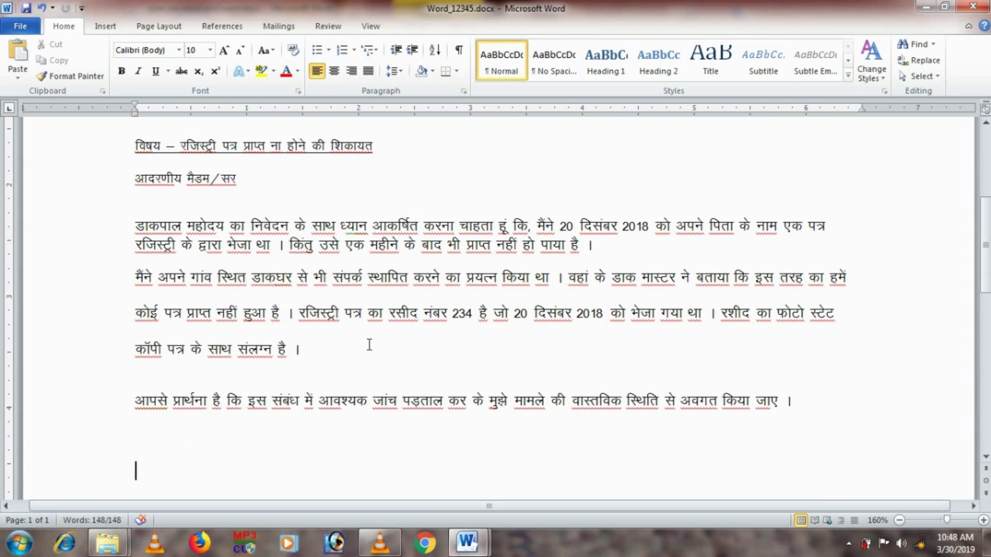
key("ctrl+v")
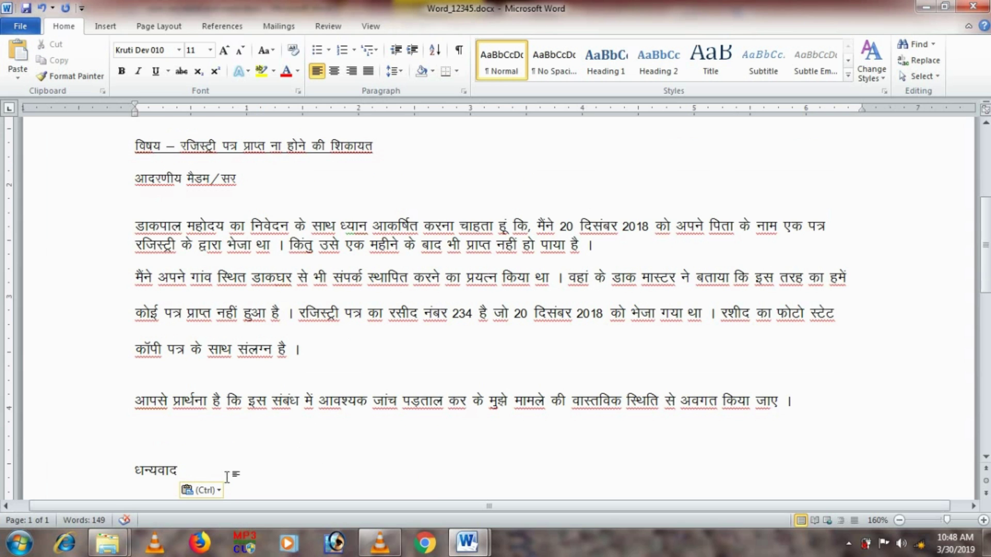
Set the font size of the closing word "धन्यवाद" in the letter to 10.
left_click_drag(187, 470, 135, 467)
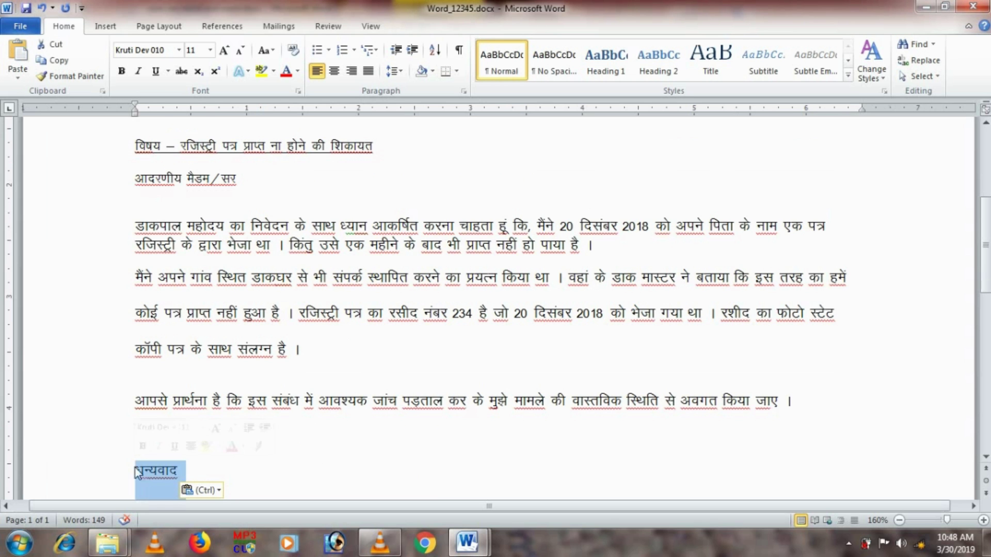
left_click(210, 50)
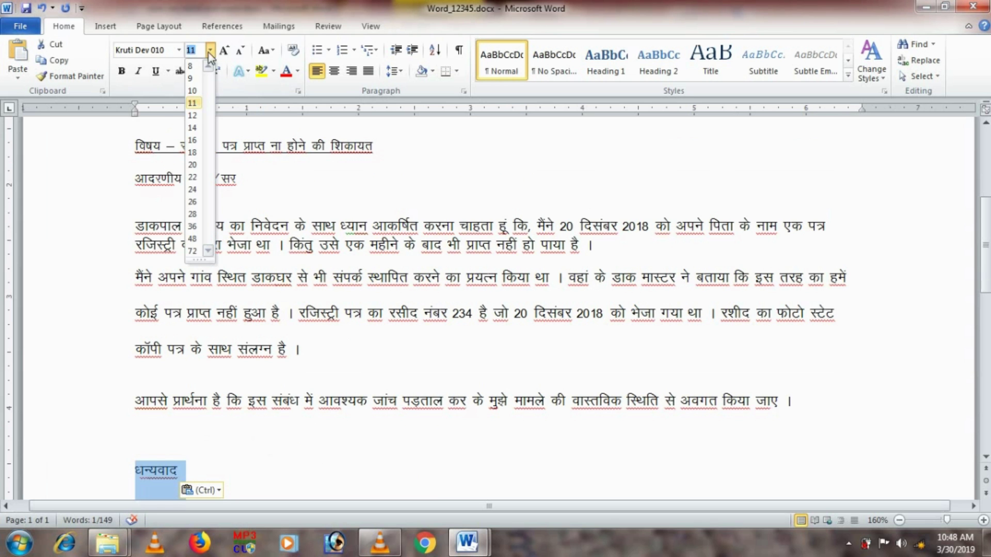
left_click(192, 90)
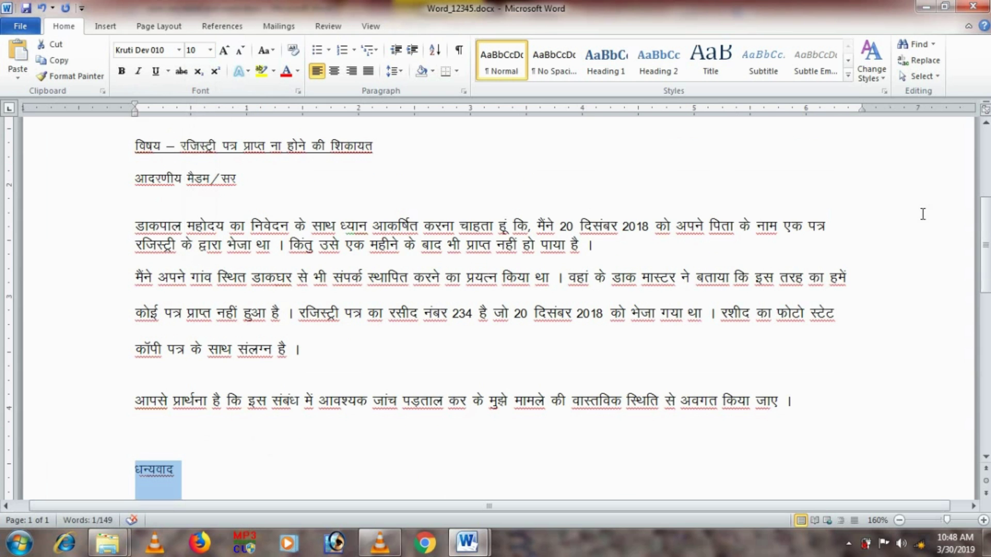
left_click_drag(985, 227, 987, 266)
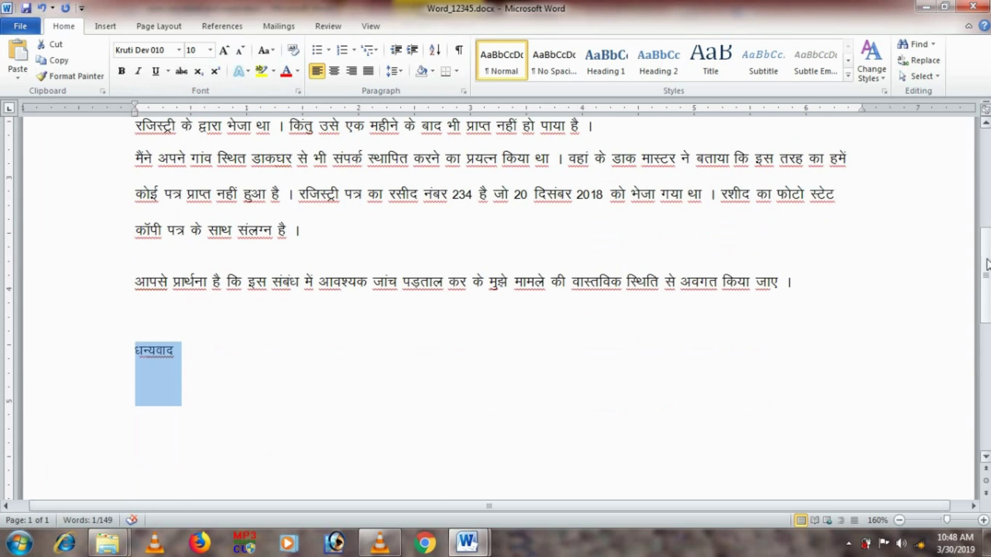
left_click(320, 403)
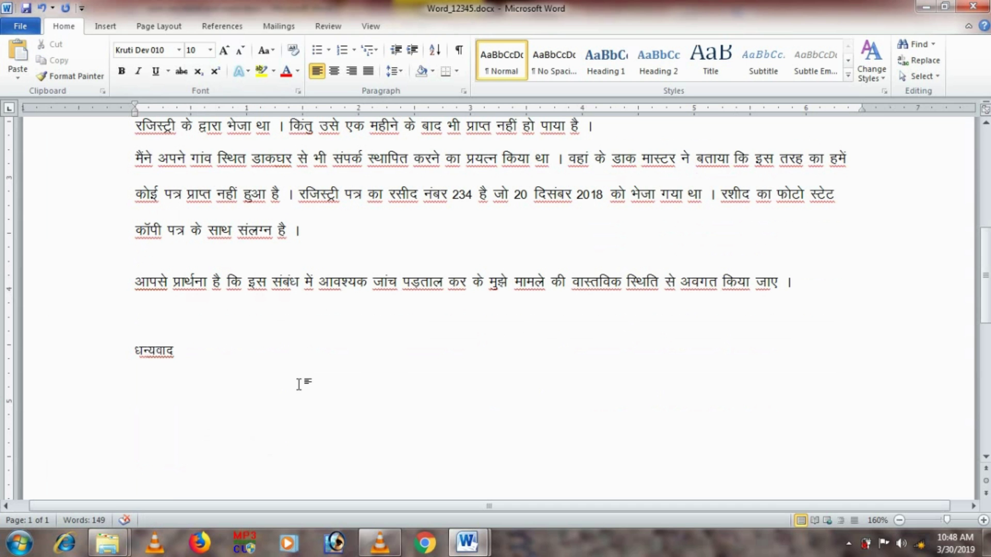
Copy "भवदीय" from the question table onto a new line of the letter below "धन्यवाद".
key("alt+Tab")
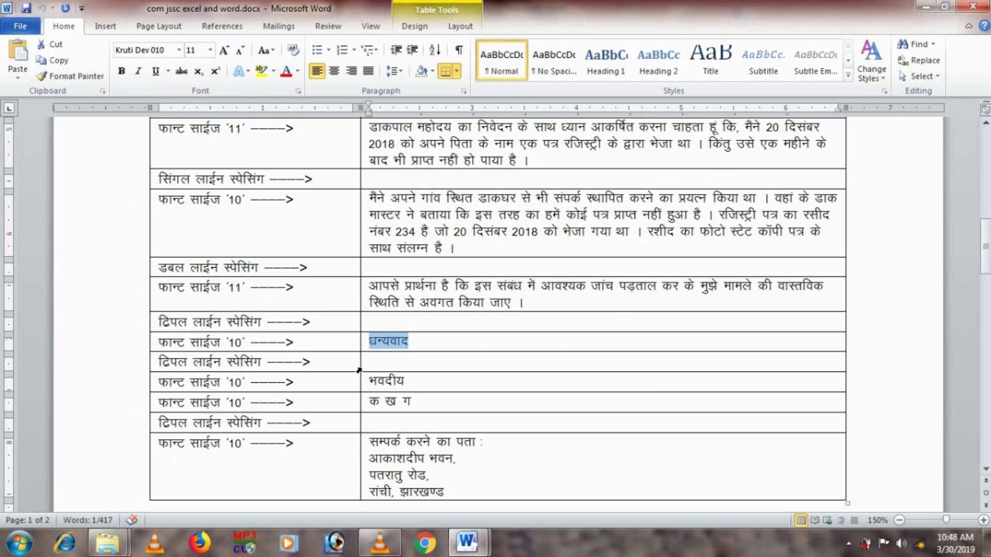
left_click_drag(406, 384, 370, 385)
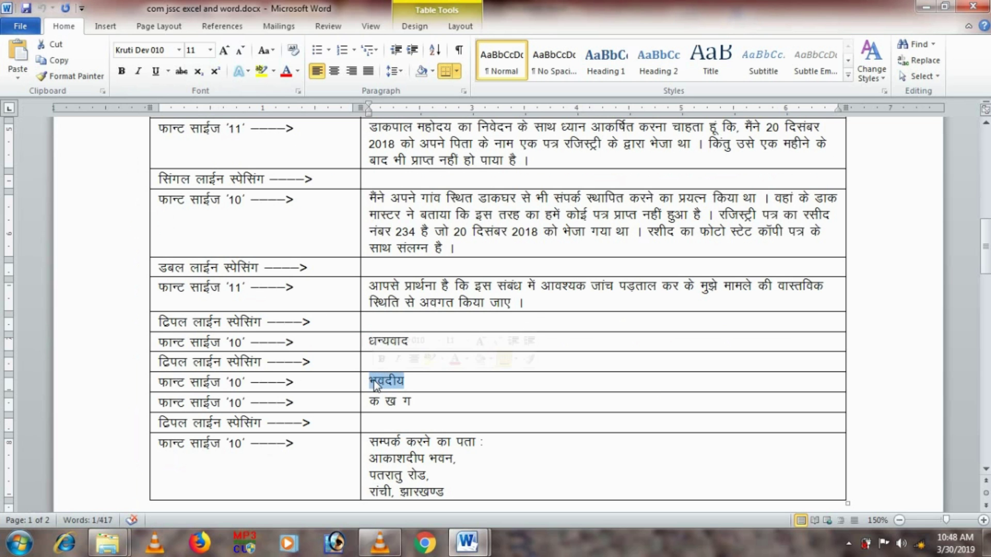
key("alt+Tab")
key("Return")
key("Return")
key("ctrl+v")
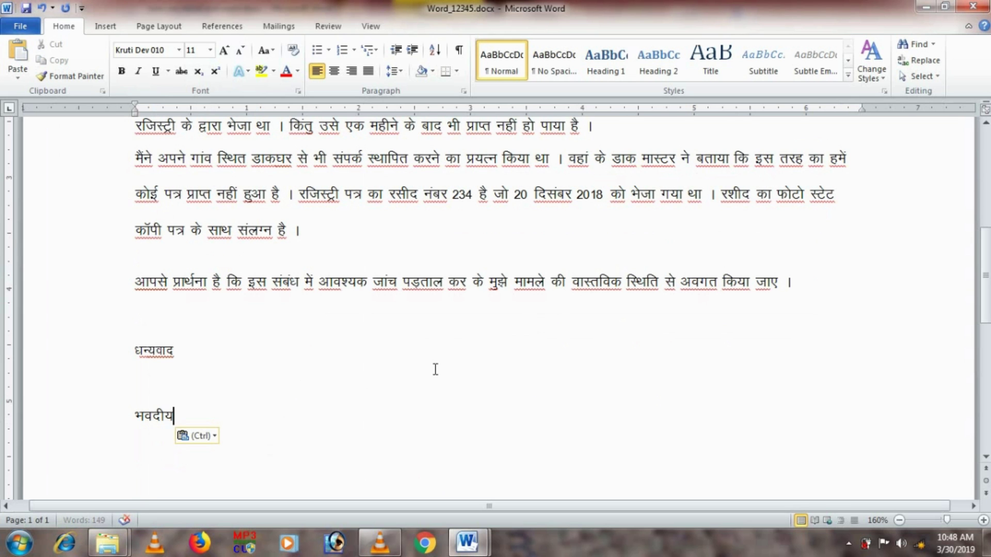
Copy the signature line "क ख ग" from the question table onto a new line below "भवदीय" in the letter.
key("alt+Tab")
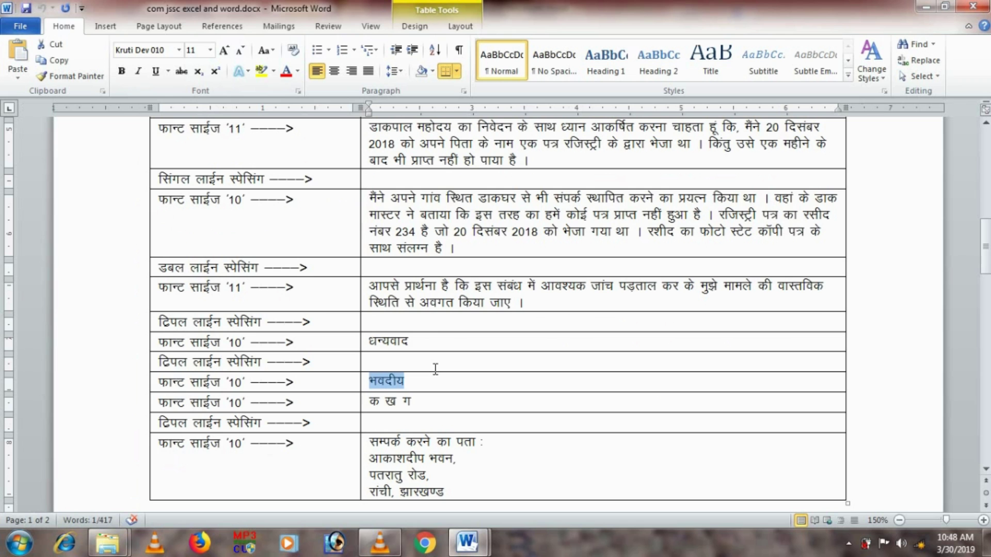
left_click_drag(419, 403, 373, 403)
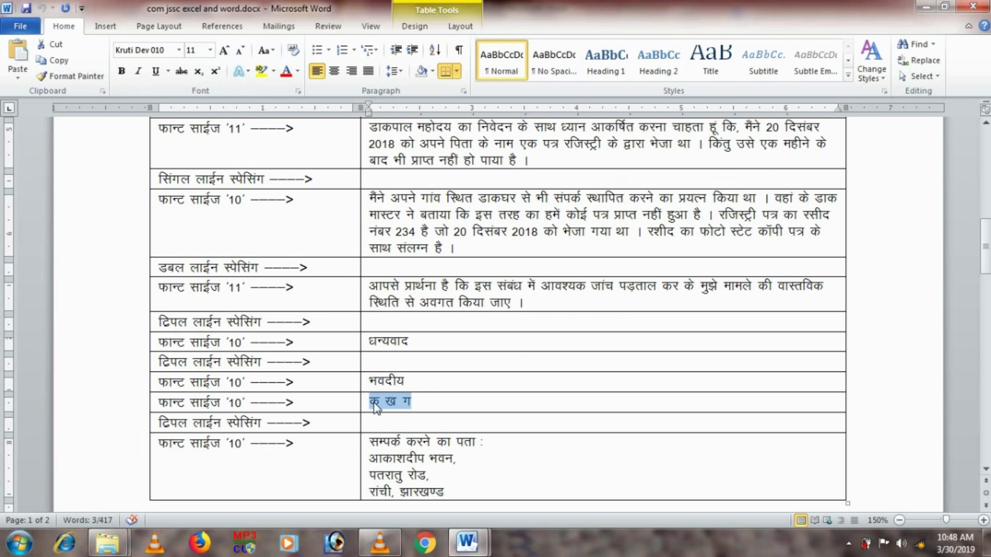
key("alt+Tab")
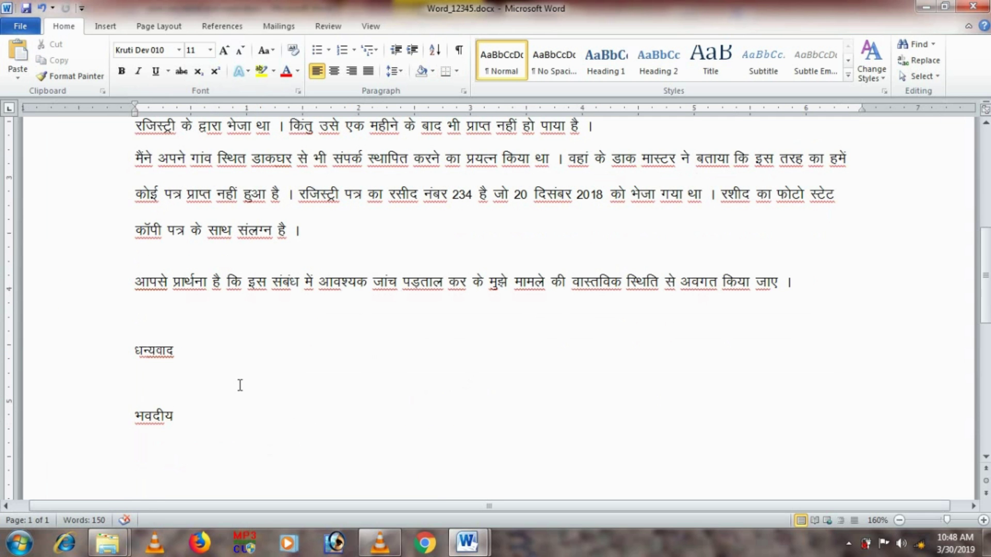
key("Return")
key("Return")
key("ctrl+v")
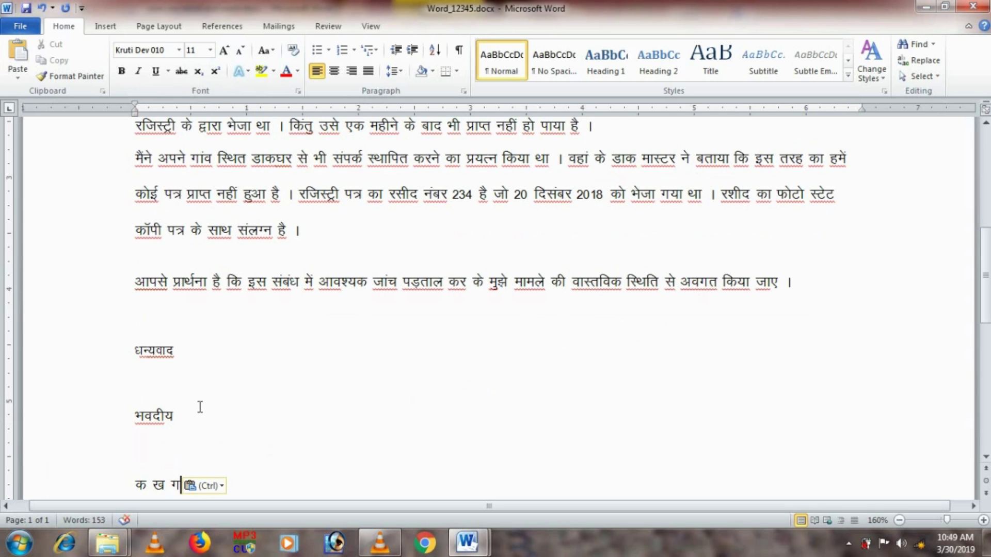
Check the question table's instructions for the signature lines and set "भवदीय" and "क ख ग" in the letter to font size 10.
key("alt+Tab")
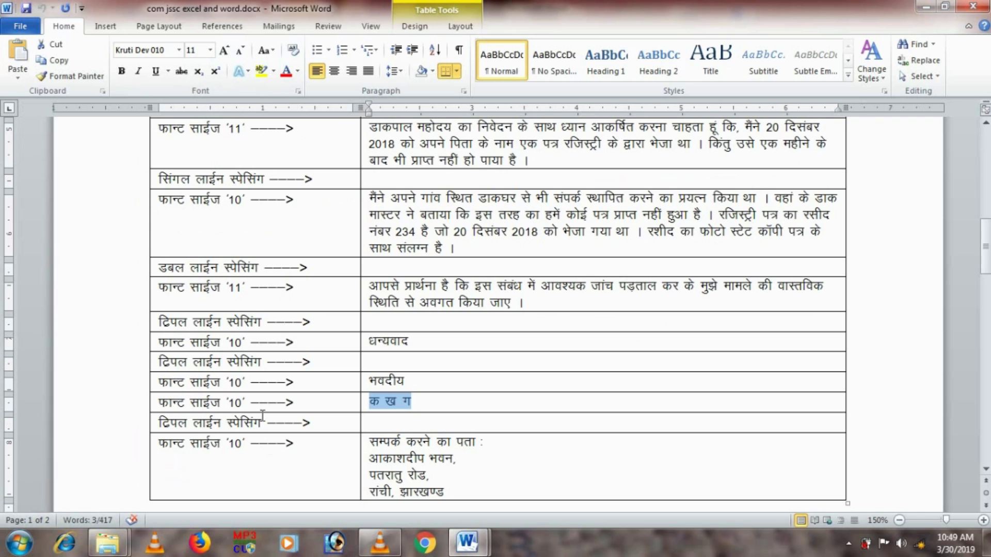
key("alt+Tab")
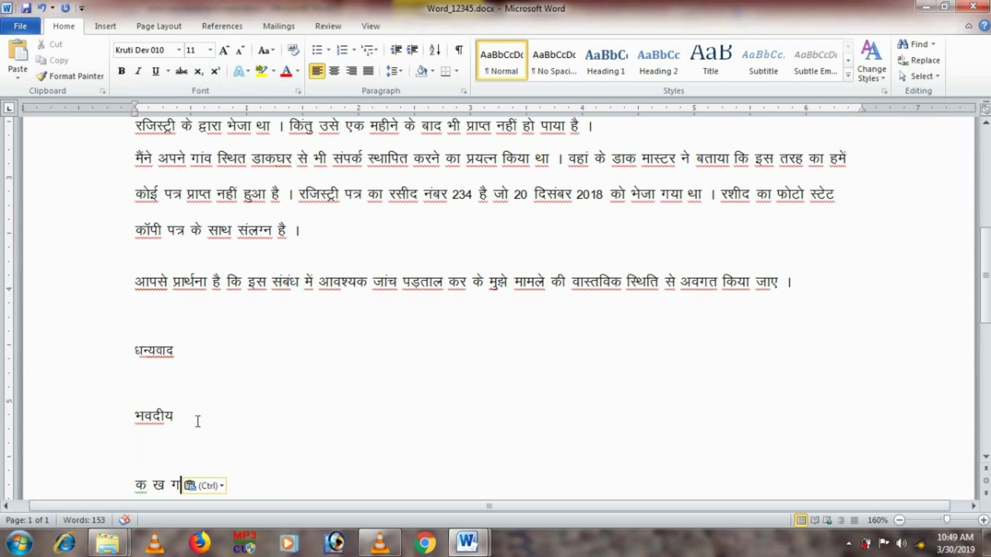
left_click_drag(182, 411, 135, 480)
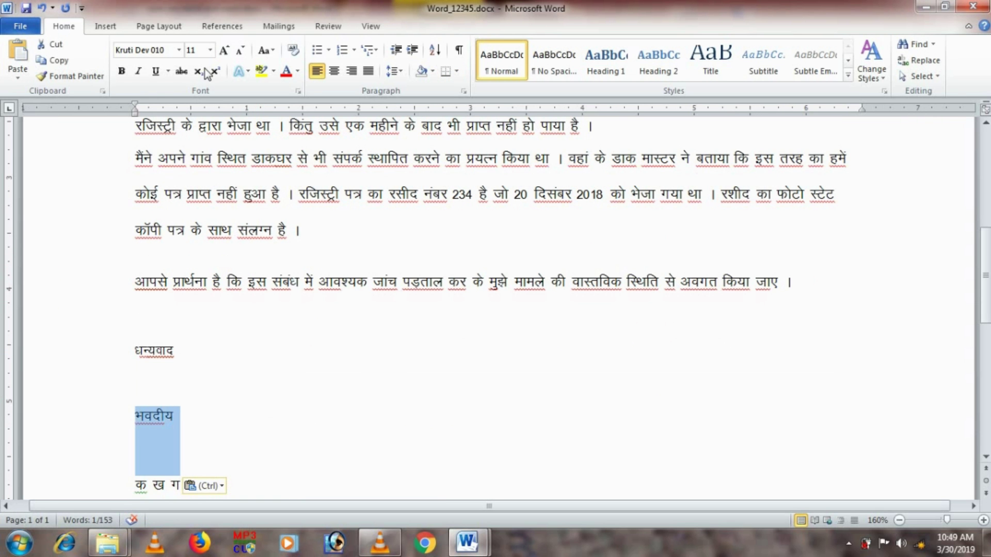
left_click(210, 50)
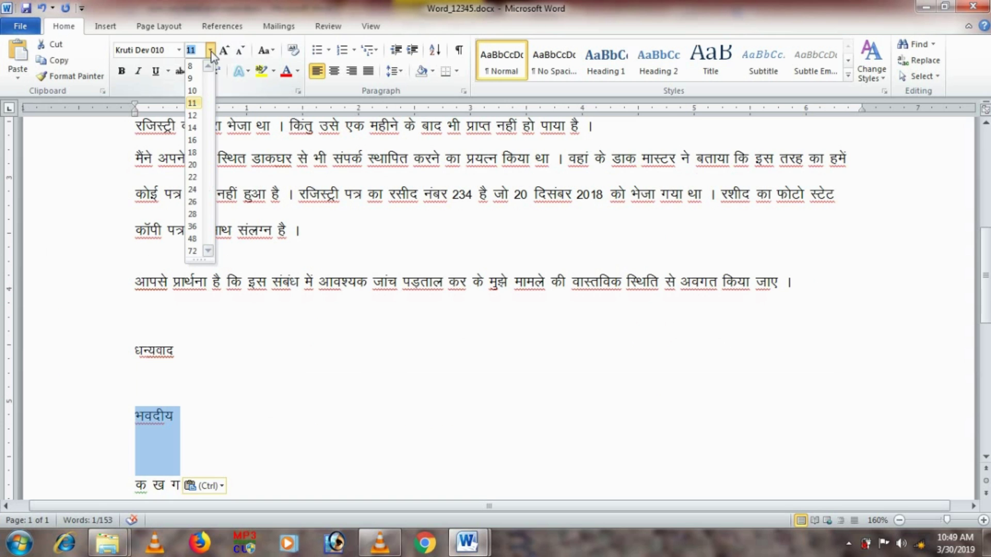
left_click(200, 92)
left_click_drag(187, 480, 135, 480)
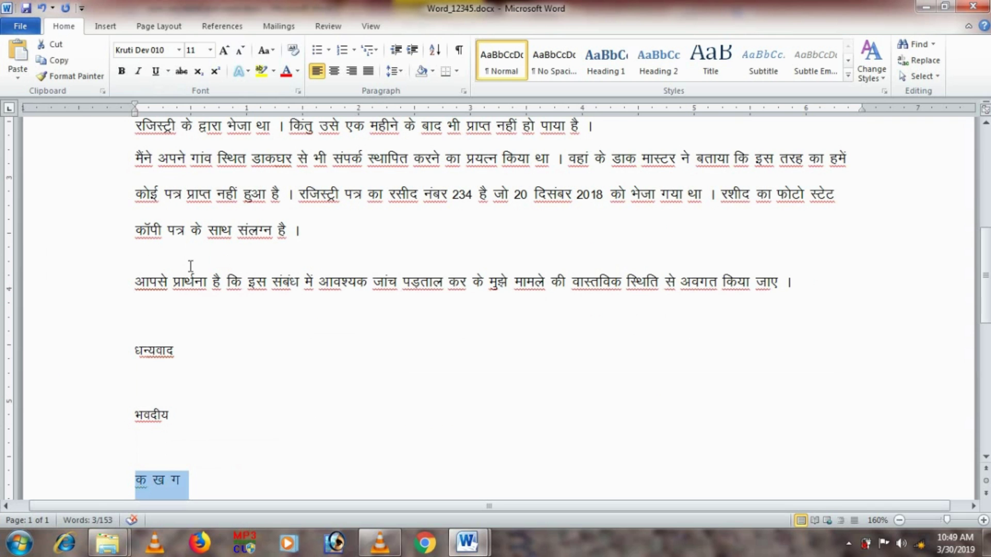
left_click(211, 50)
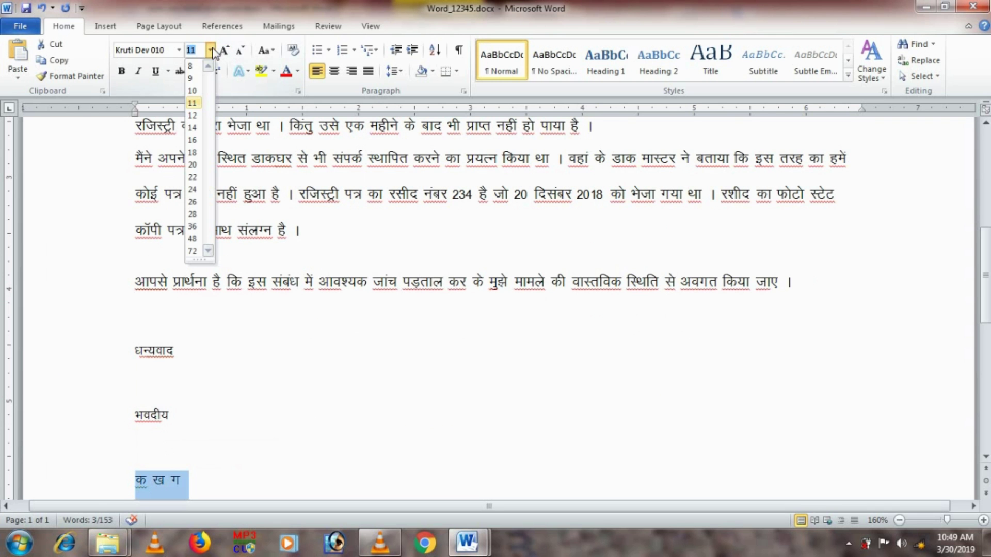
left_click(198, 90)
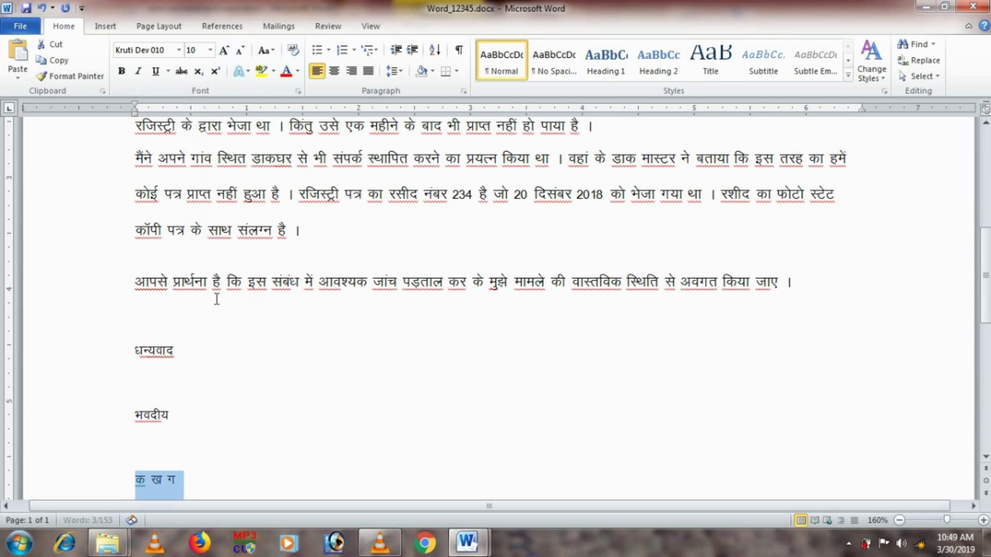
Copy the contact address block from the question table into the letter below "क ख ग" and check the letter against the question paper.
left_click(241, 432)
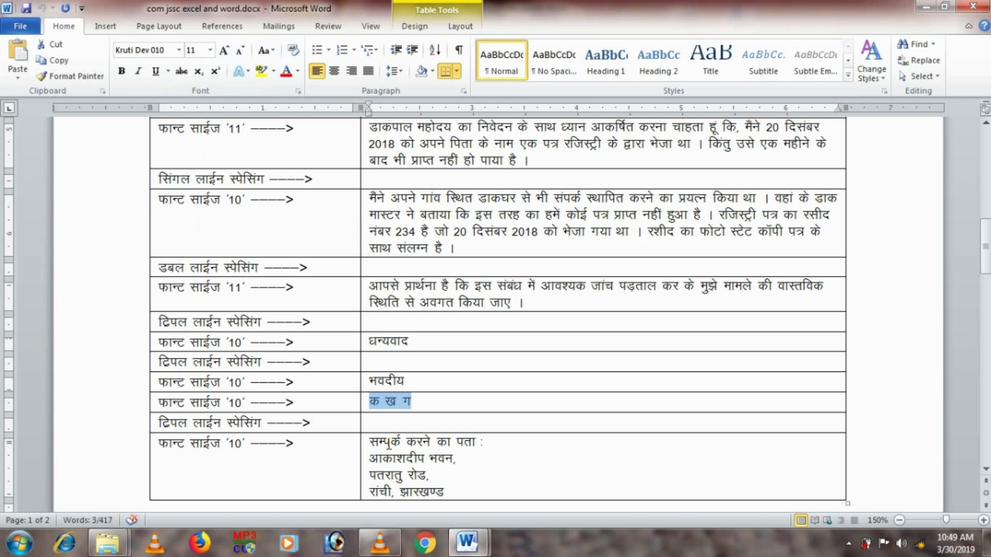
left_click_drag(455, 487, 373, 447)
key("ctrl+c")
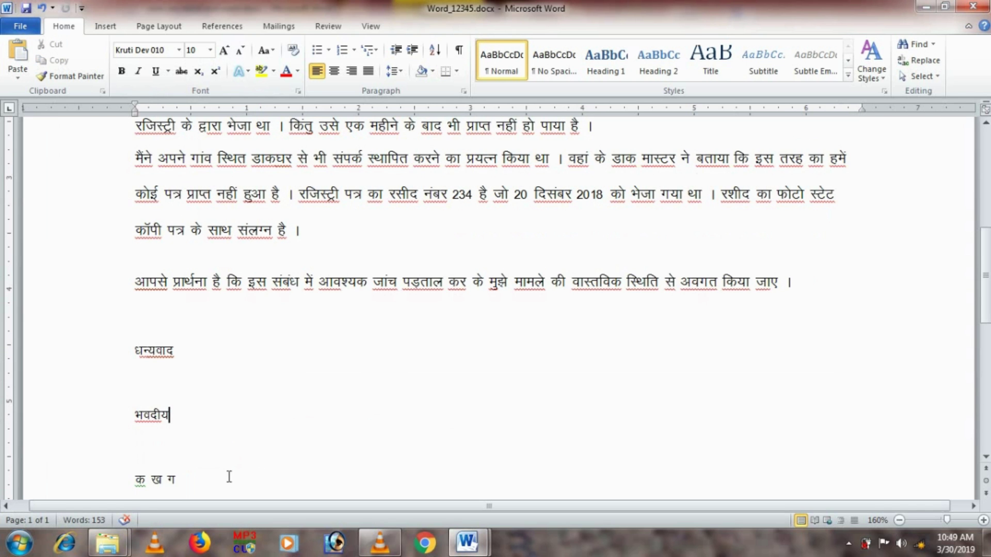
left_click(227, 476)
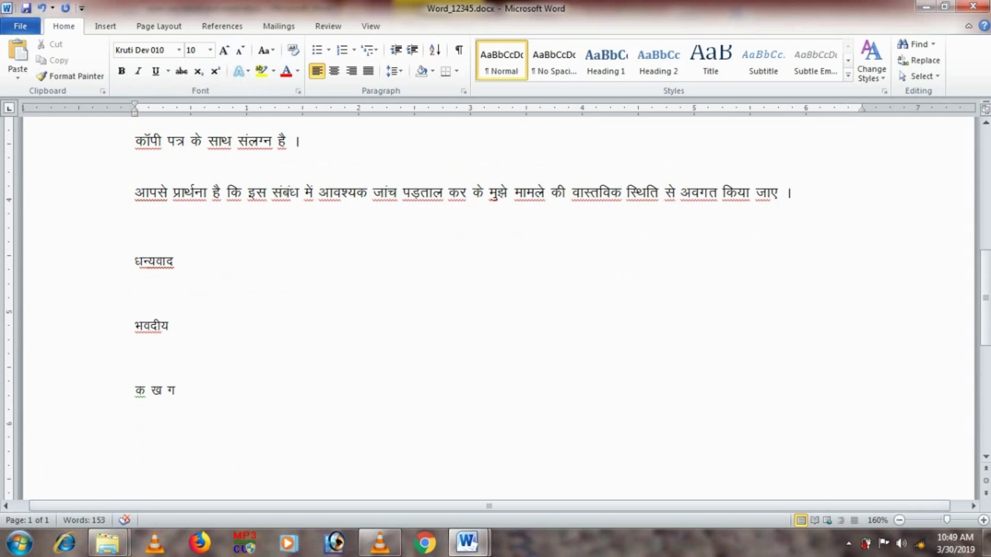
key("ctrl+v")
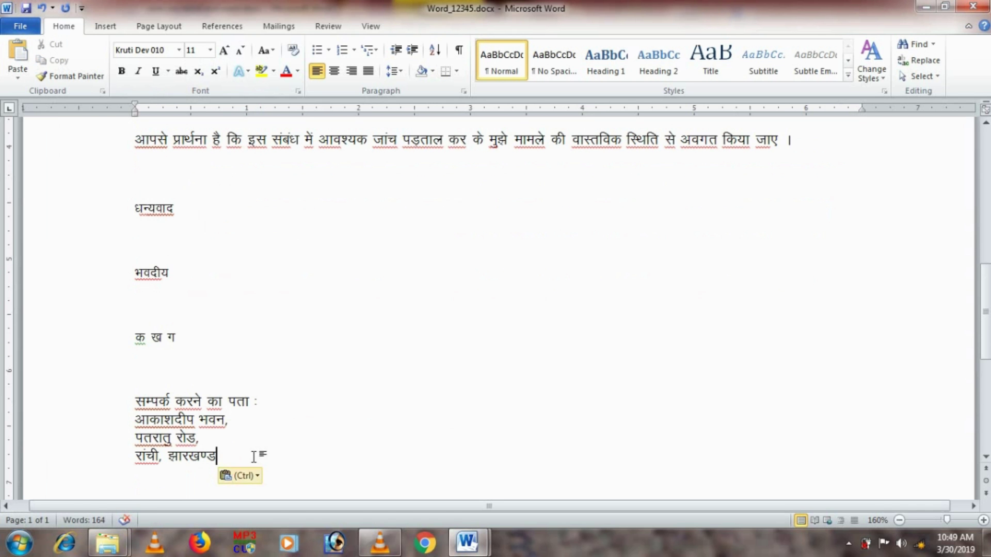
key("alt+Tab")
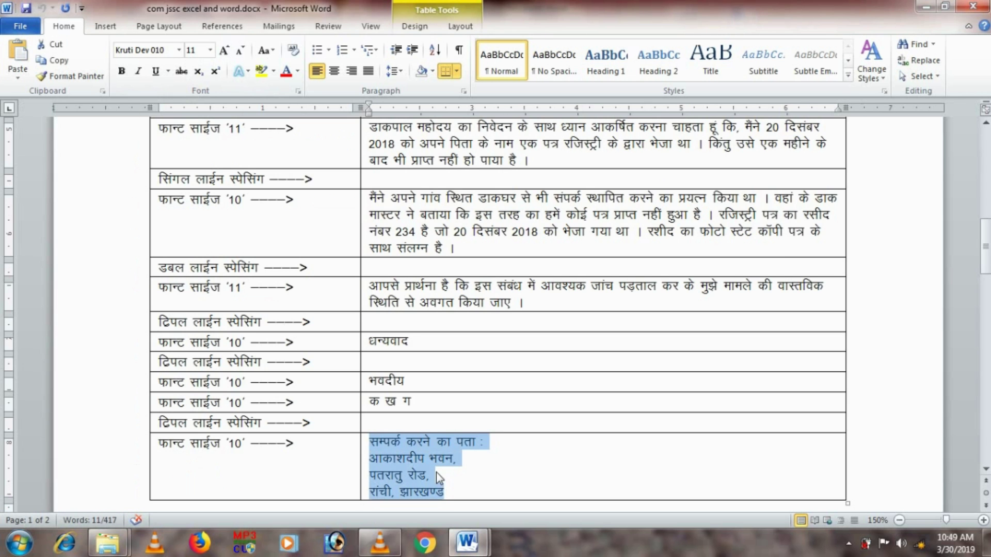
left_click_drag(987, 235, 987, 243)
key("alt+Tab")
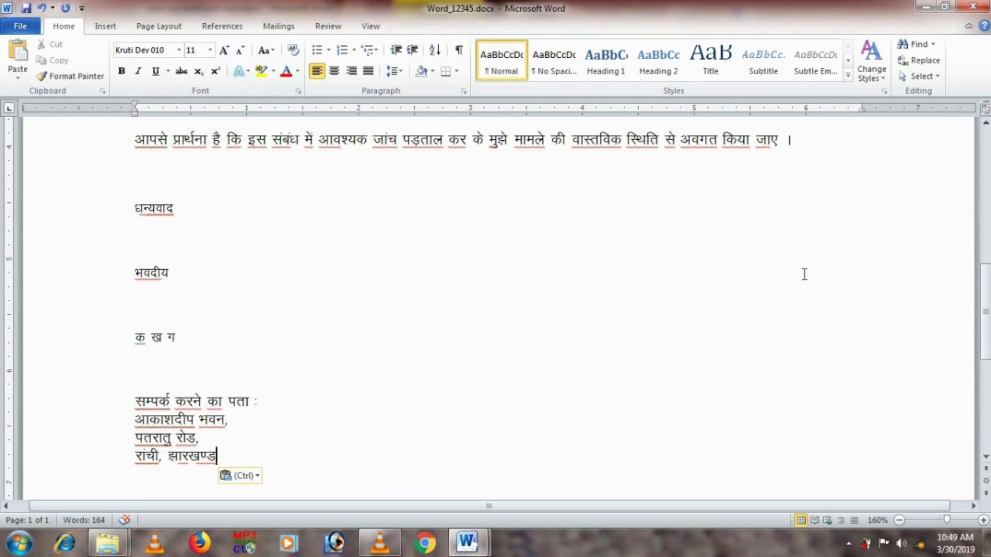
left_click_drag(987, 314, 977, 195)
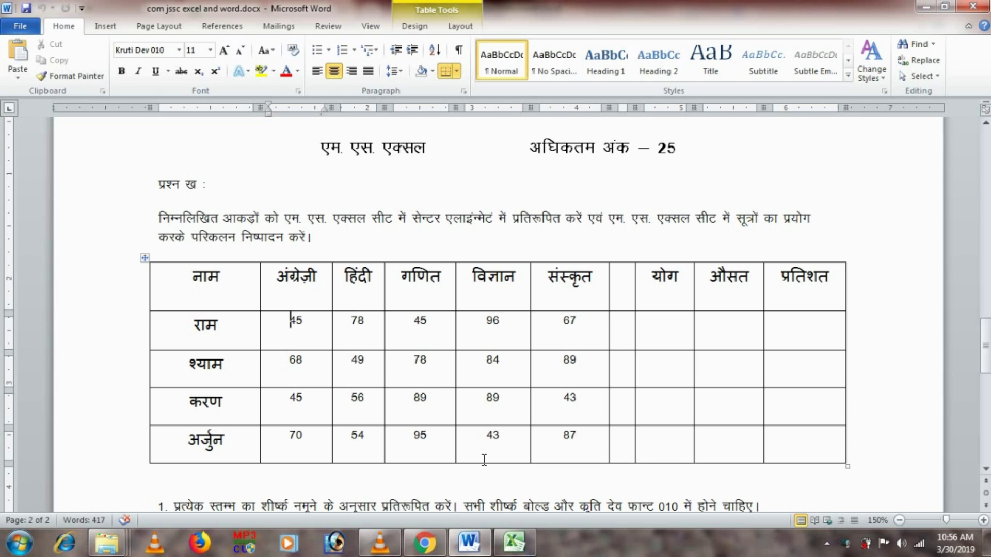
Switch to the Excel_12345.xlsx workbook and enter the first student's English, Hindi and maths marks 45, 78 and 45 in B2:D2.
left_click(513, 542)
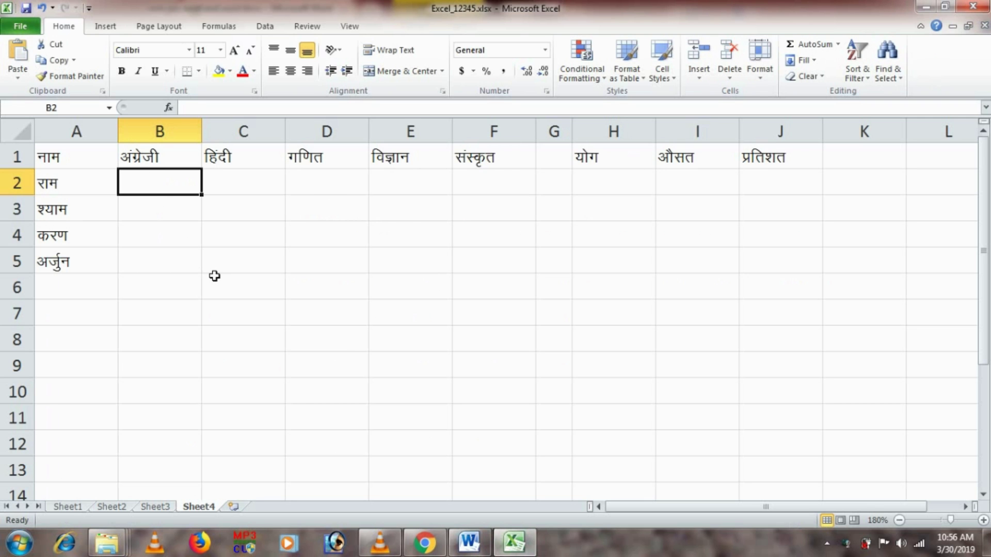
key("alt+Tab")
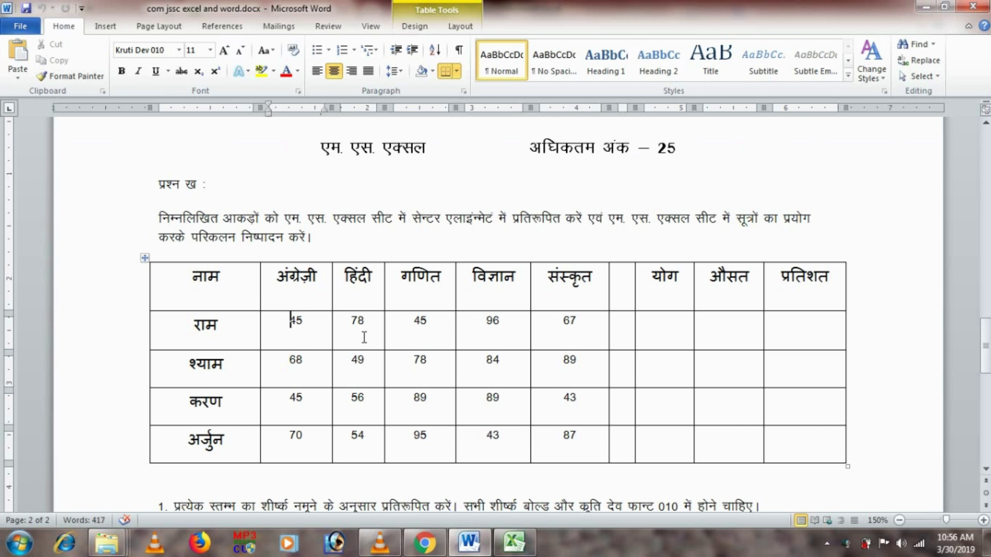
key("alt+Tab")
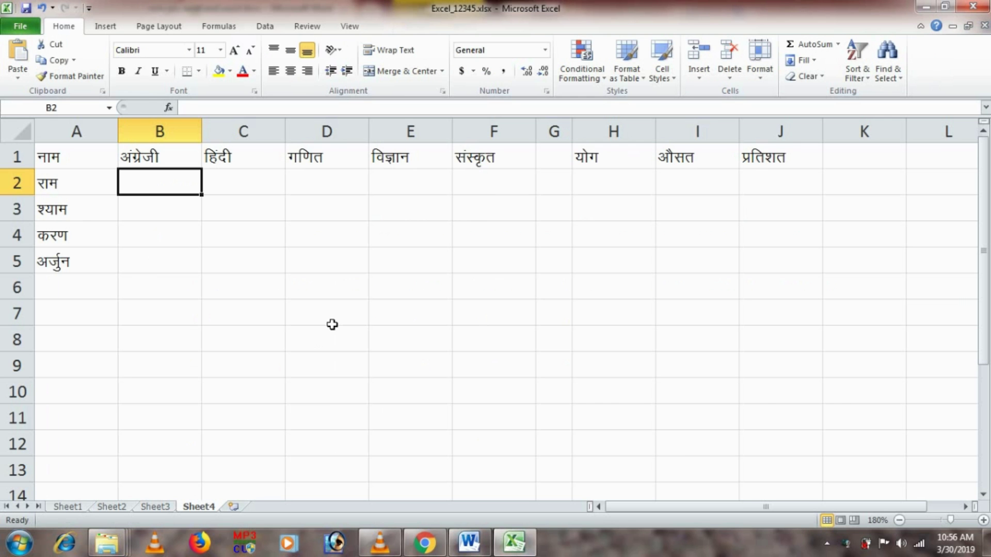
type("45")
key("Tab")
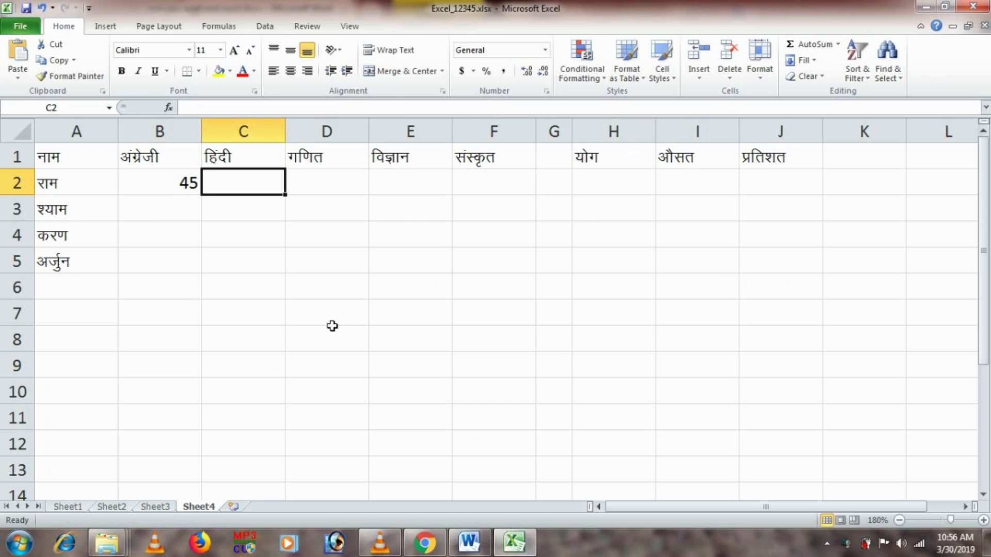
type("78")
key("Tab")
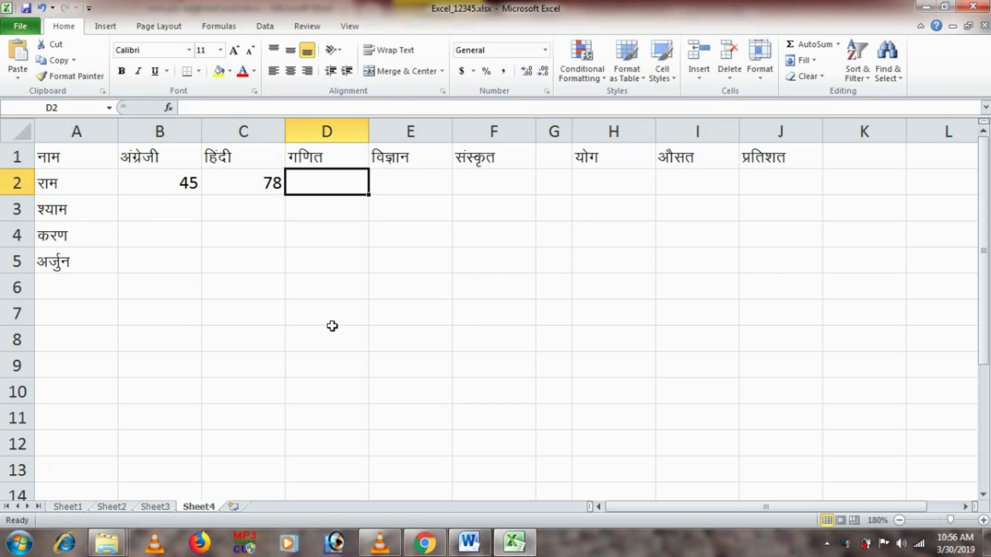
type("45")
key("Tab")
Check the question table and enter the first student's science and Sanskrit marks 96 and 67 in E2:F2.
key("alt+Tab")
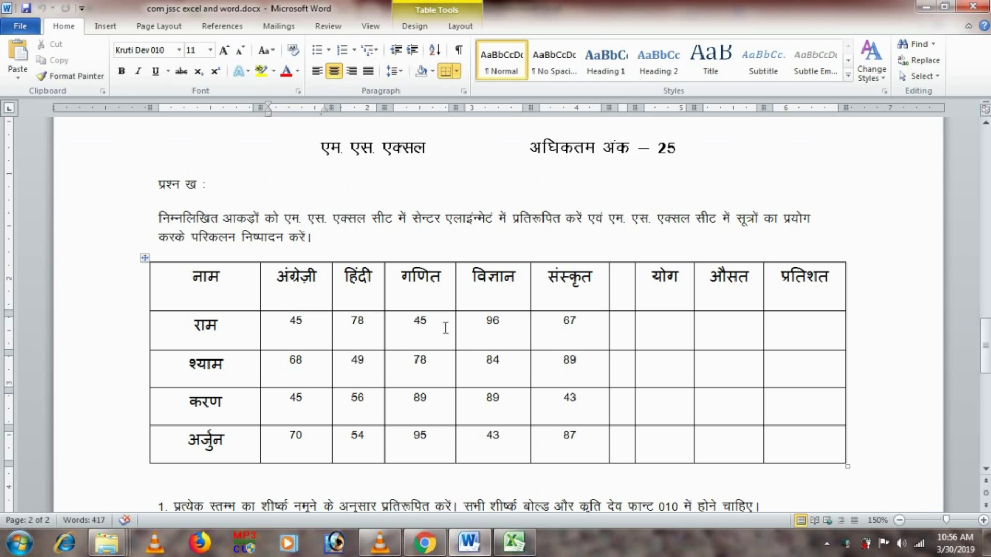
key("alt+Tab")
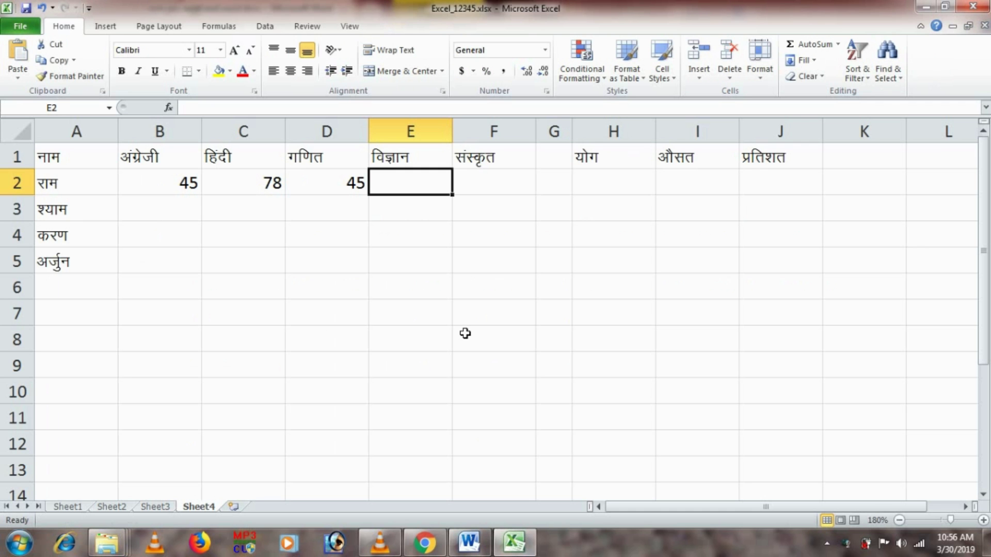
type("96")
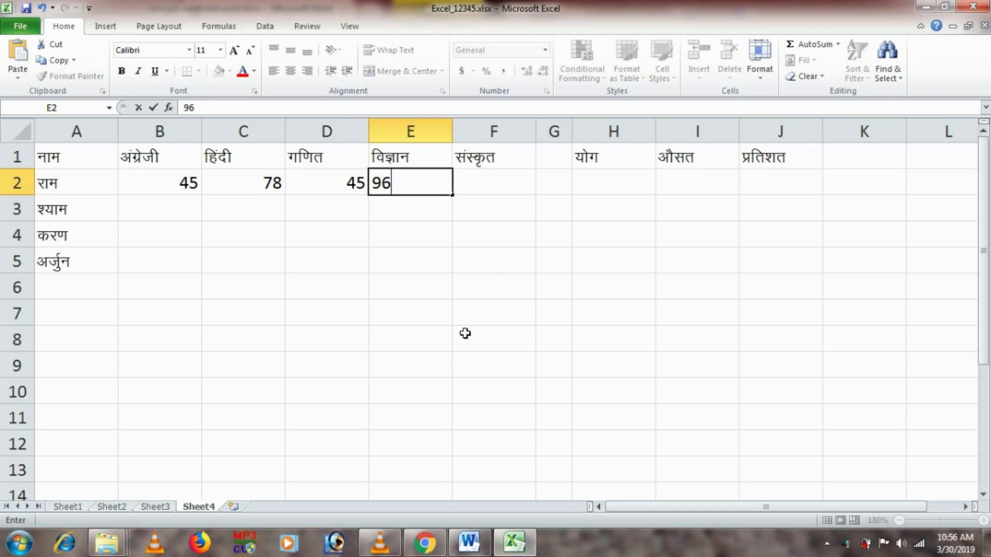
key("Tab")
type("67")
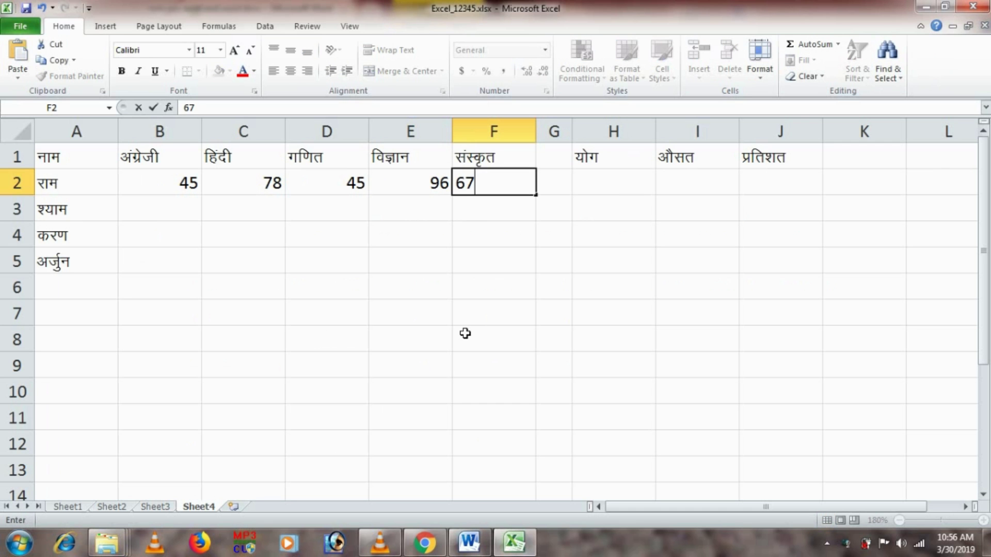
key("Return")
Enter the second student's English, Hindi and maths marks 68, 49 and 78 from the question table in B3:D3.
key("Left")
key("Left")
key("Left")
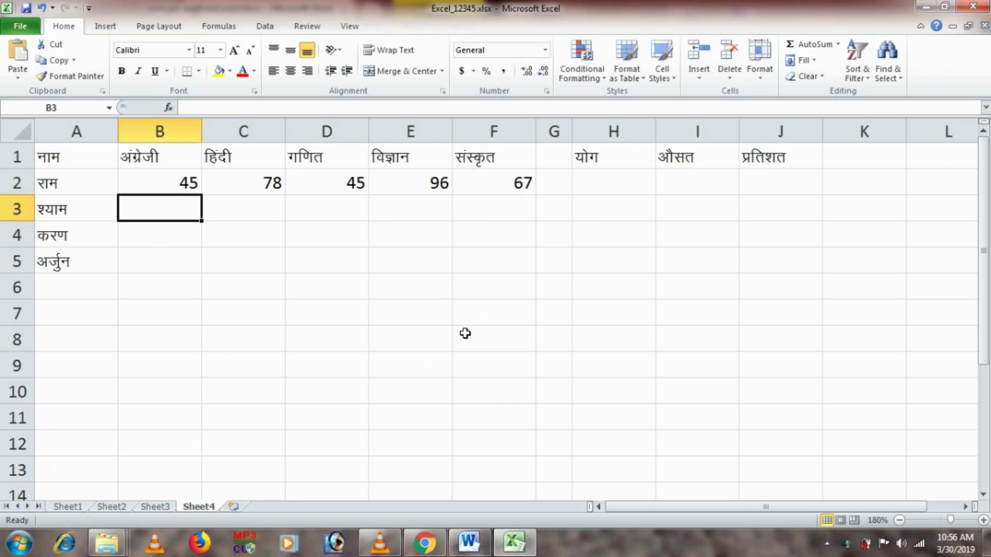
key("alt+Tab")
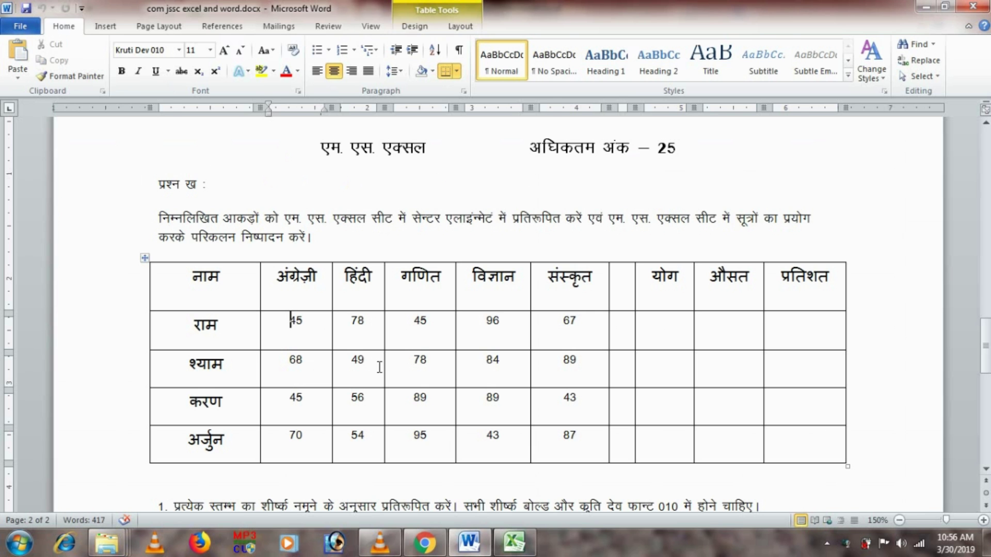
key("alt+Tab")
type("68")
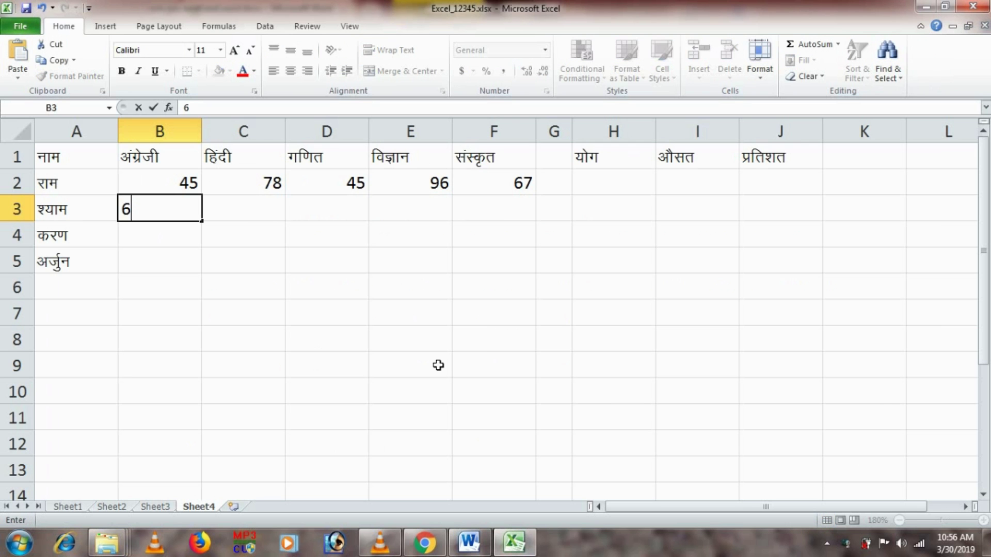
key("Tab")
type("4")
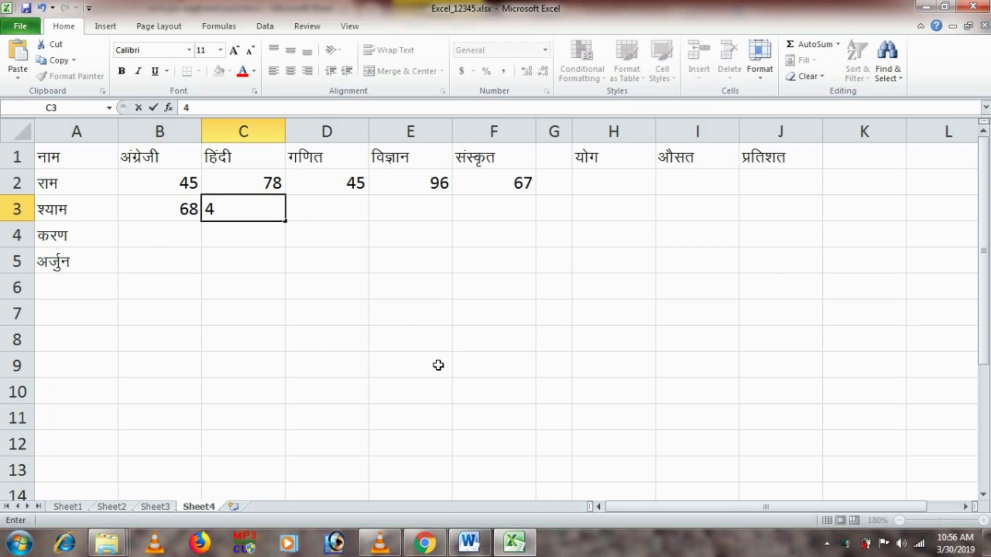
type("9")
key("Tab")
type("78")
key("Tab")
Check the question table and enter the second student's science and Sanskrit marks 84 and 89 in E3:F3.
key("alt+Tab")
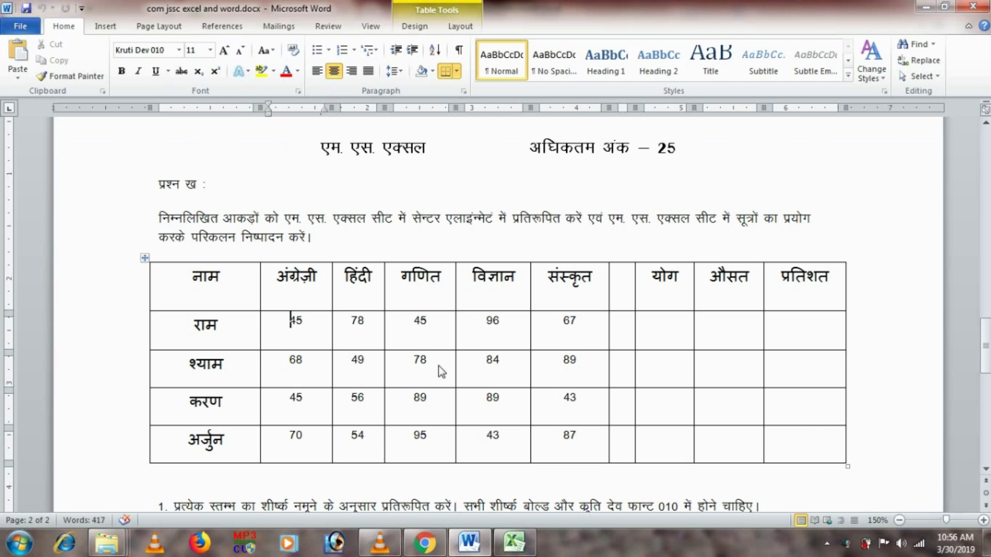
key("alt+Tab")
type("8")
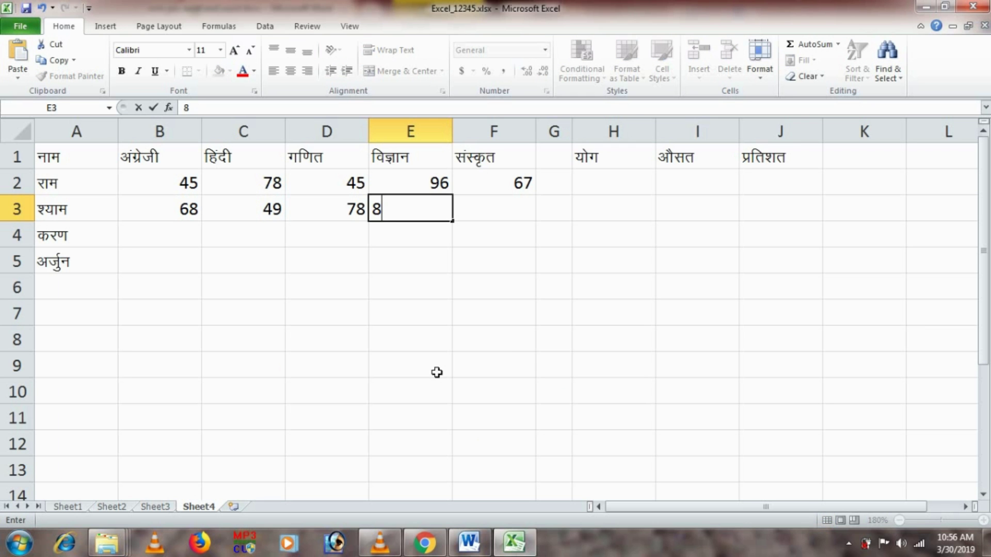
type("4")
key("Tab")
type("89")
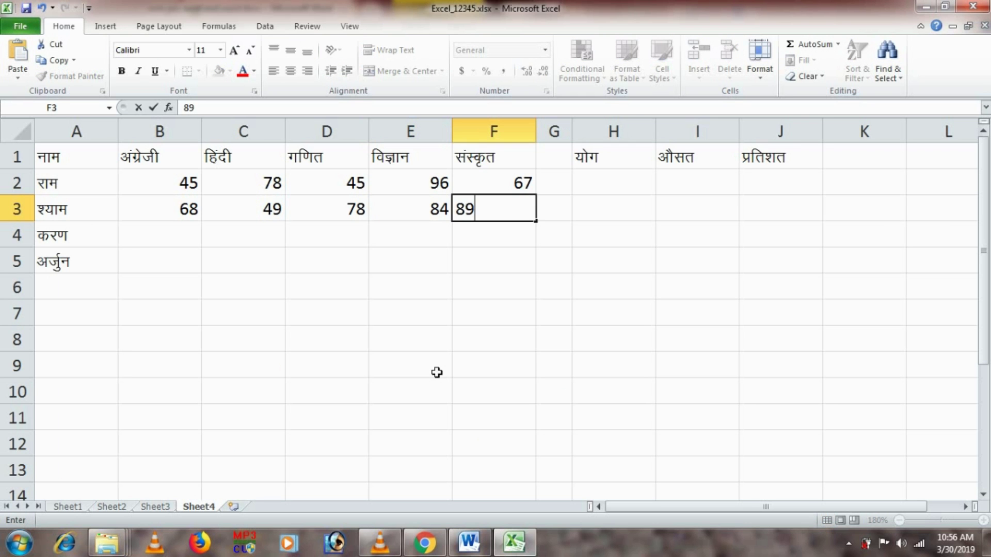
key("Return")
Enter the third student's English and Hindi marks 45 and 56 from the question table in B4:C4.
key("Left")
key("Left")
key("Left")
key("Left")
key("alt+Tab")
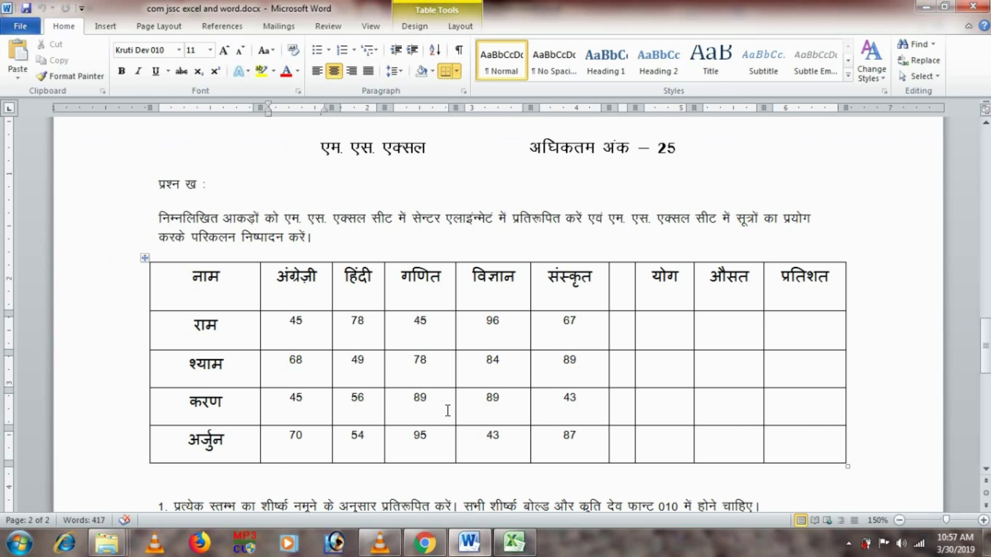
key("alt+Tab")
type("45")
key("Tab")
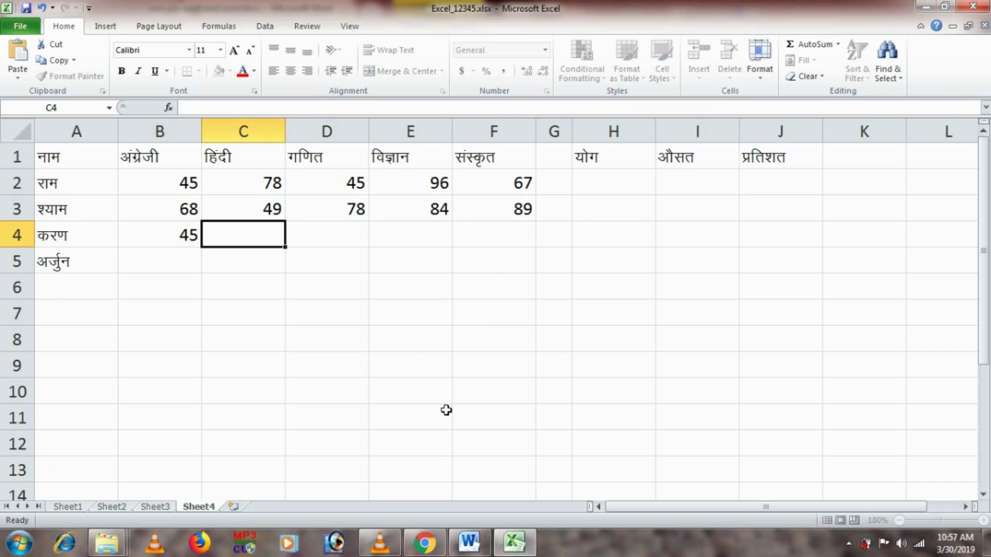
type("56")
key("Tab")
Enter the third student's maths, science and Sanskrit marks 89, 89 and 43 from the question table in D4:F4.
key("alt+Tab")
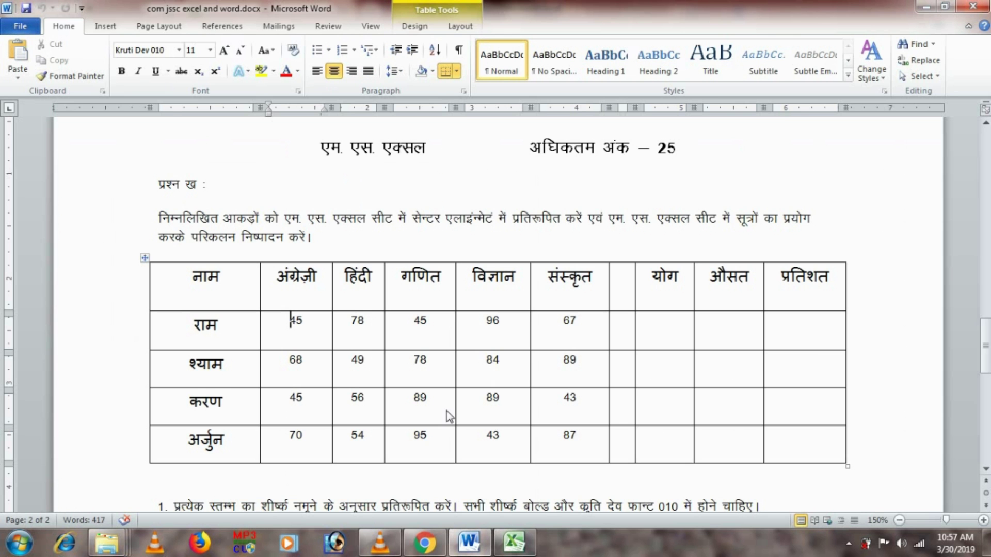
key("alt+Tab")
type("89")
key("Tab")
key("alt+Tab")
key("alt+Tab")
type("89")
key("Tab")
type("43")
key("Return")
Enter the fourth student's English and Hindi marks 70 and 54 from the question table in B5:C5.
key("Left")
key("Left")
key("Left")
key("Left")
key("alt+Tab")
key("alt+Tab")
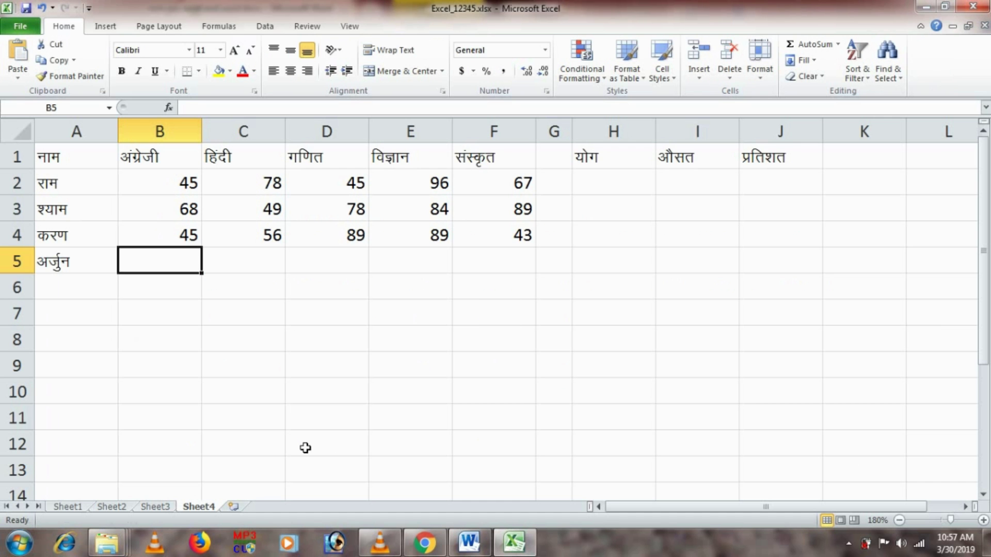
type("70")
key("Tab")
key("alt+Tab")
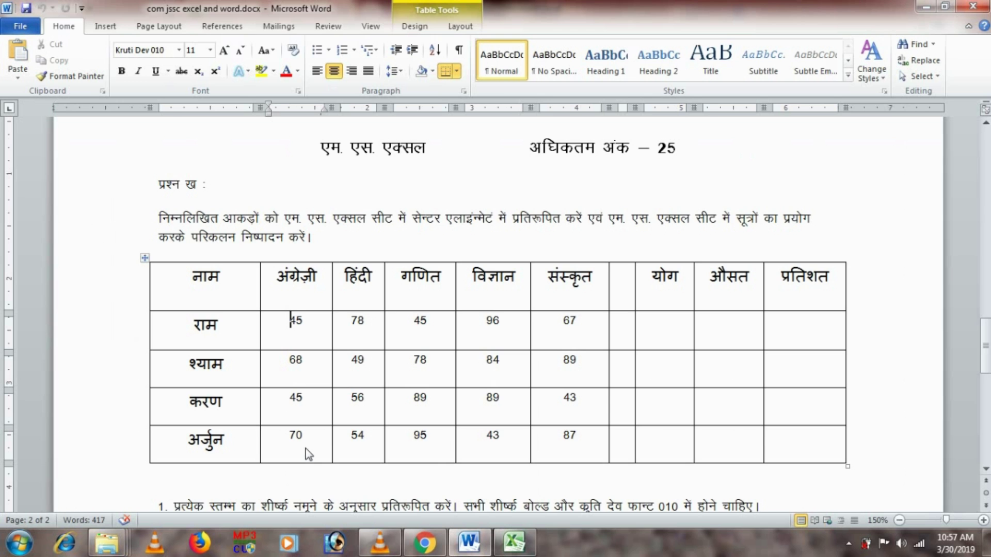
key("alt+Tab")
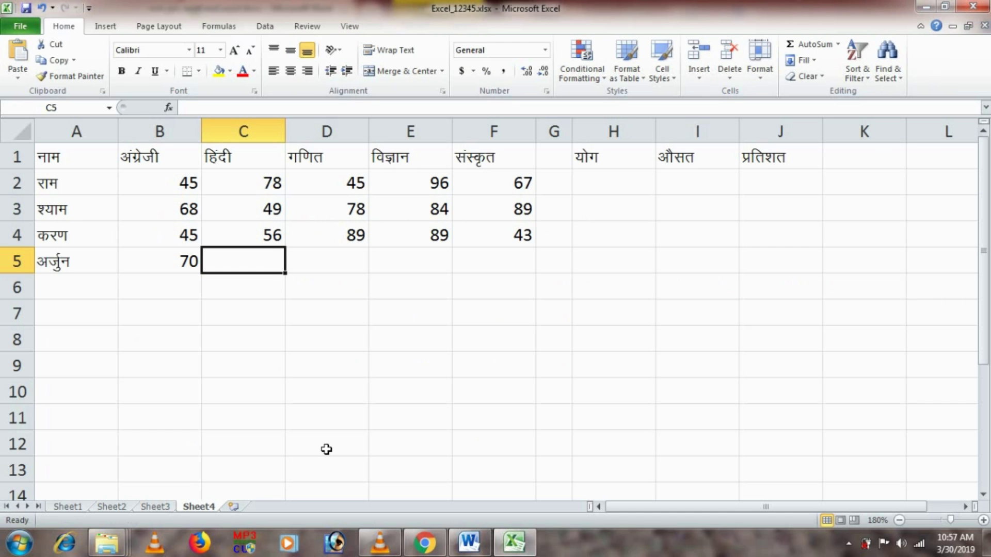
type("54")
key("Tab")
Enter the fourth student's maths, science and Sanskrit marks 95, 43 and 87 from the question table in D5:F5.
key("alt+Tab")
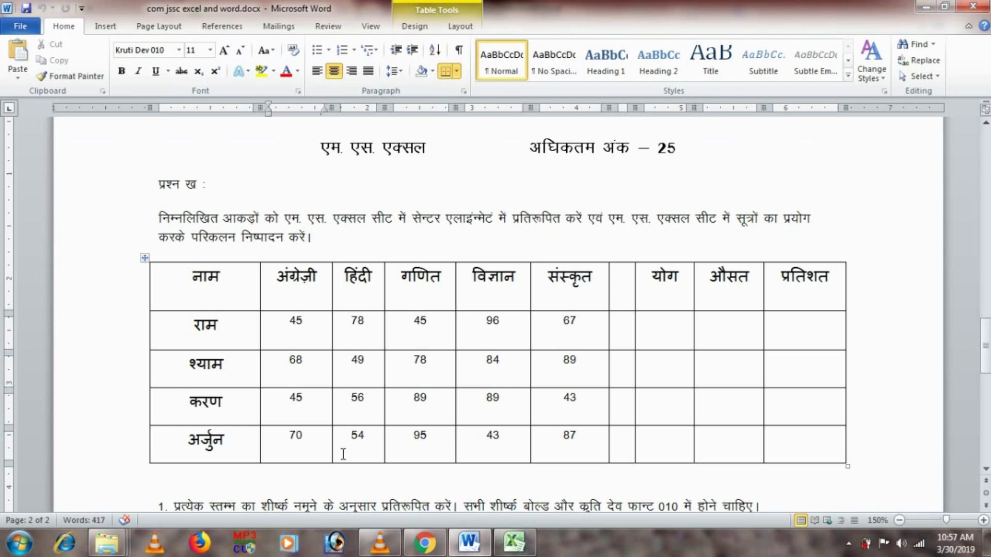
key("alt+Tab")
type("95")
key("Tab")
key("alt+Tab")
key("alt+Tab")
type("43")
key("Tab")
type("87")
key("Tab")
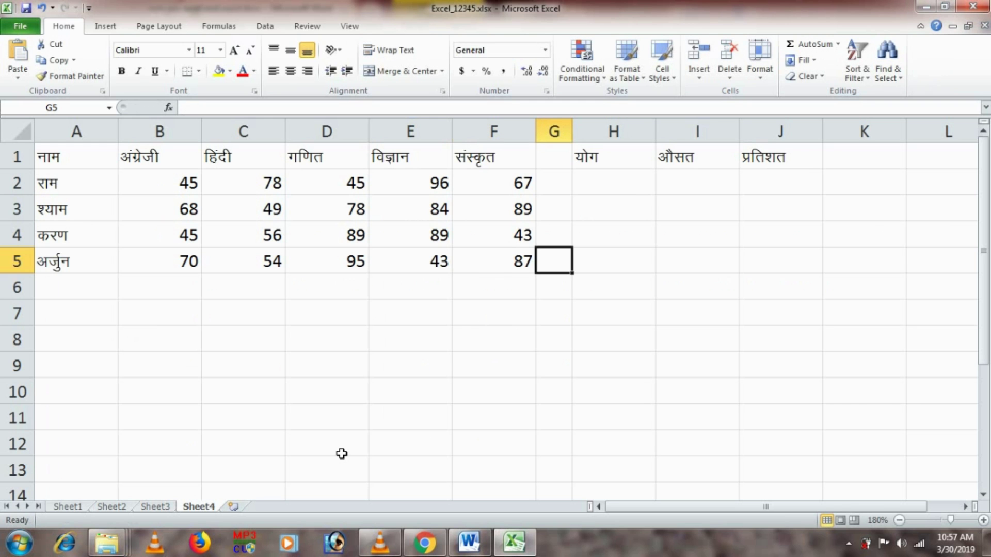
Centre-align the whole marks table A1:J5 and select H2, the first student's cell under "योग".
left_click(61, 158)
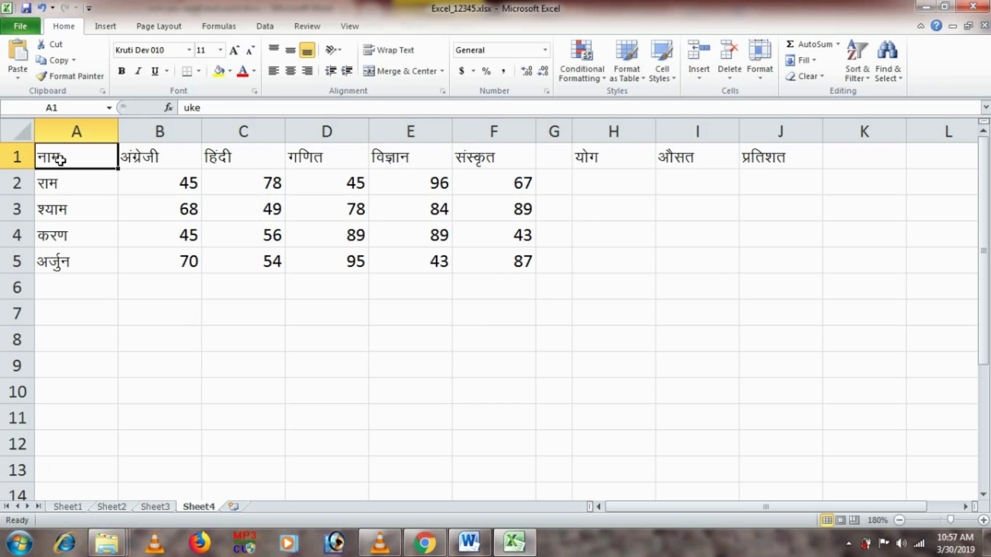
key("shift+Right")
key("shift+Right")
key("shift+Right")
key("shift+Right")
key("shift+Right")
key("shift+Right")
key("shift+Right")
key("shift+Right")
key("shift+Right")
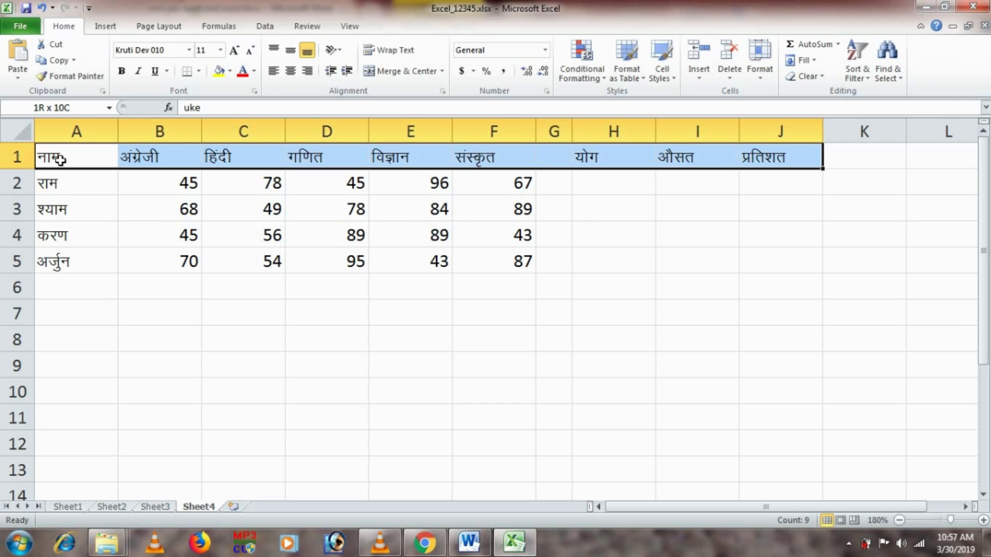
key("shift+Down")
key("shift+Down")
key("shift+Down")
key("shift+Down")
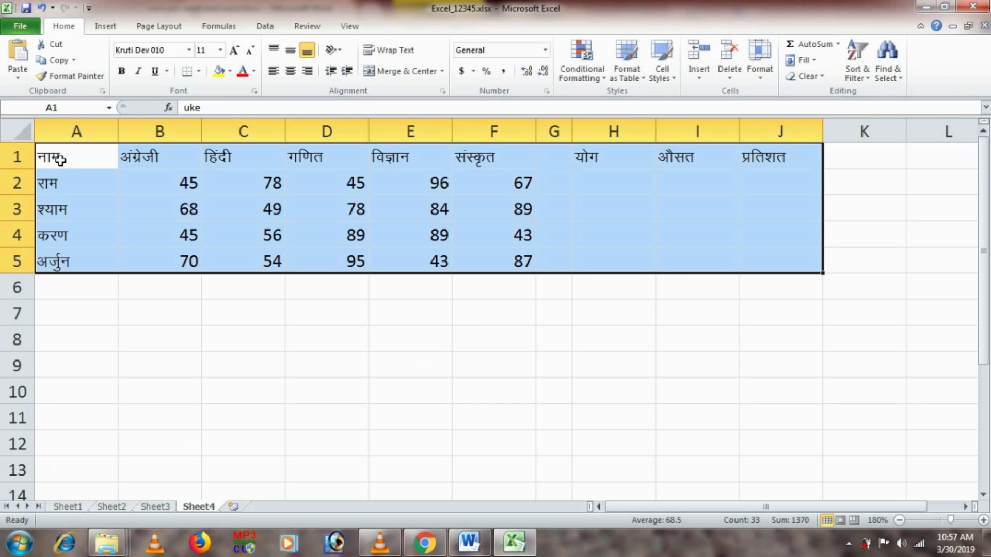
left_click(289, 72)
left_click(593, 190)
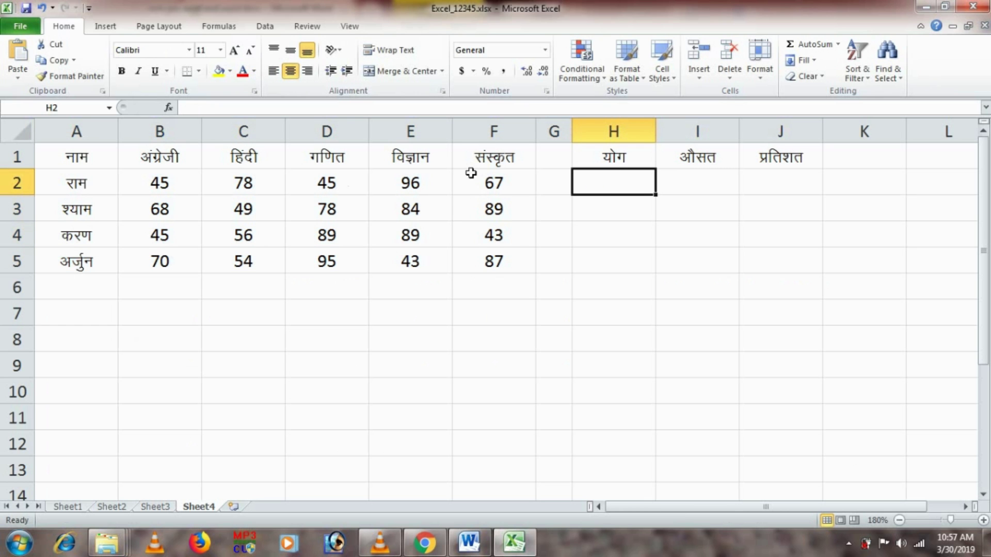
Calculate the first student's total in H2 with the formula =SUM(B2:F2).
type("=")
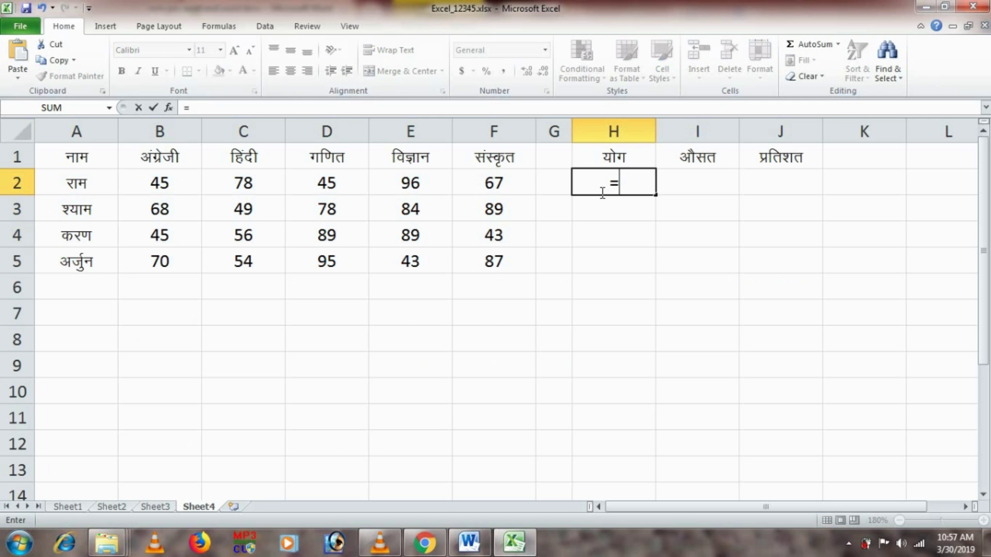
type("sum")
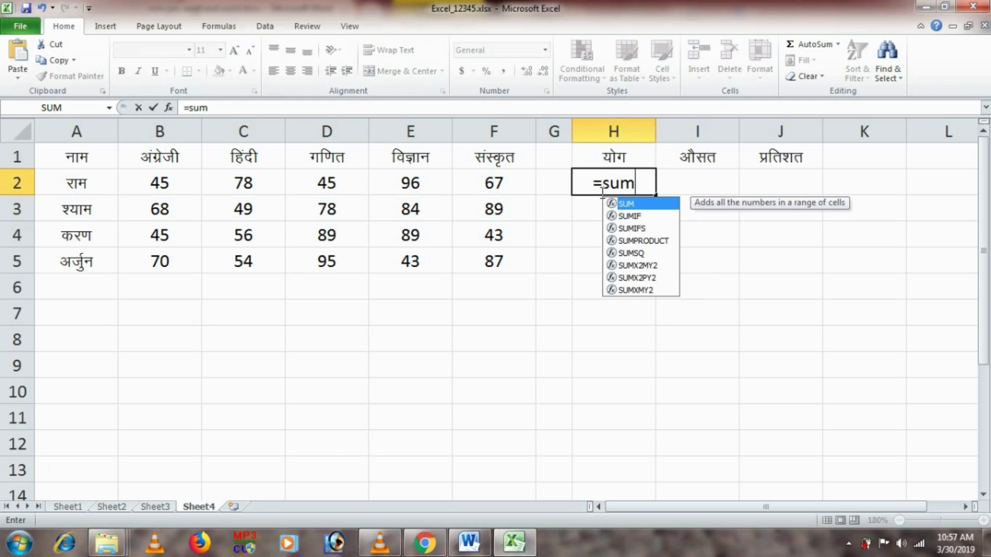
type("(")
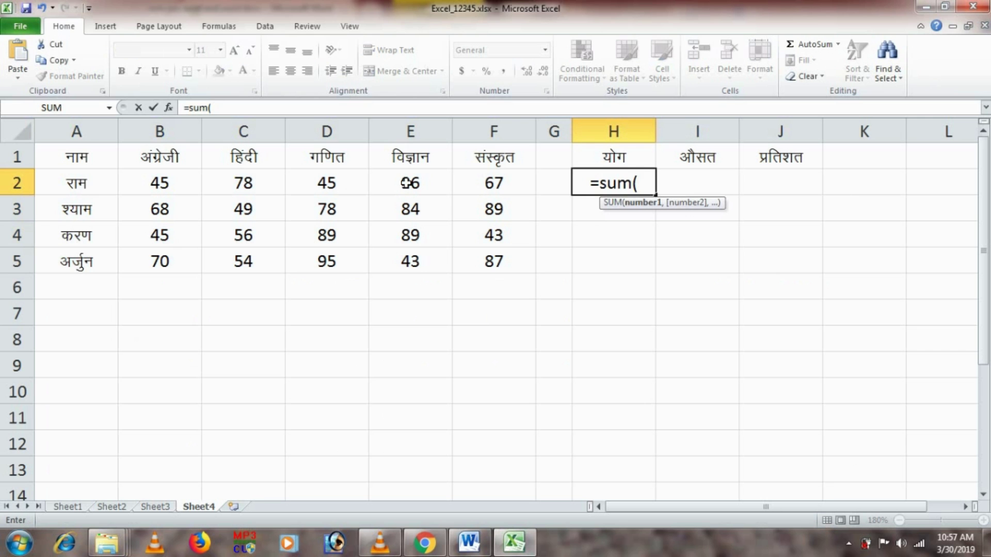
left_click(182, 182)
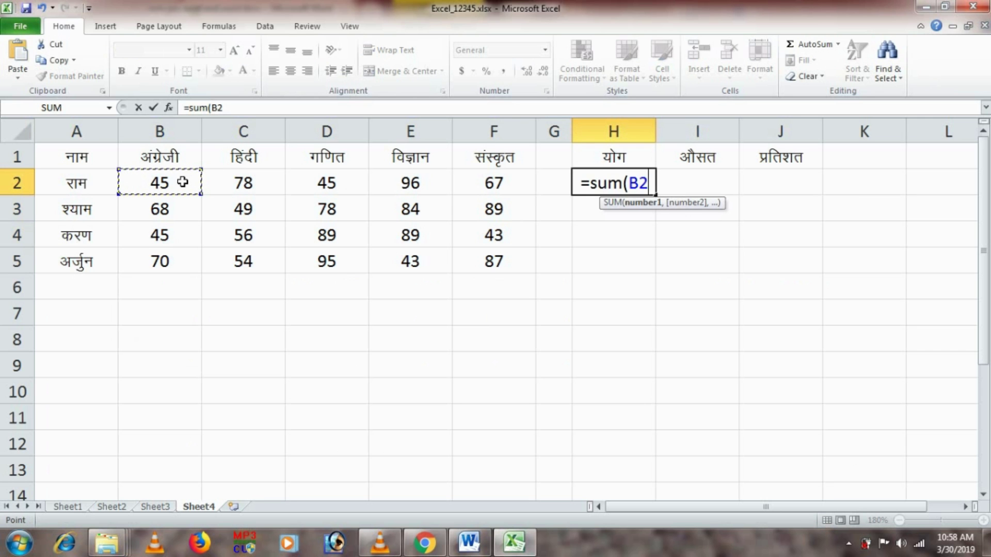
key("shift+Right")
key("shift+Right")
key("shift+Right")
key("shift+Right")
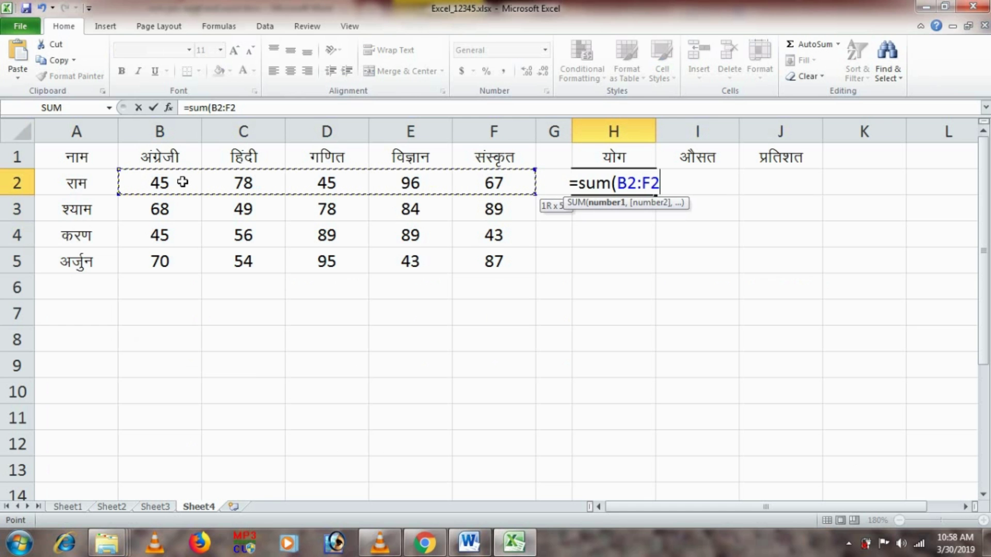
type(")")
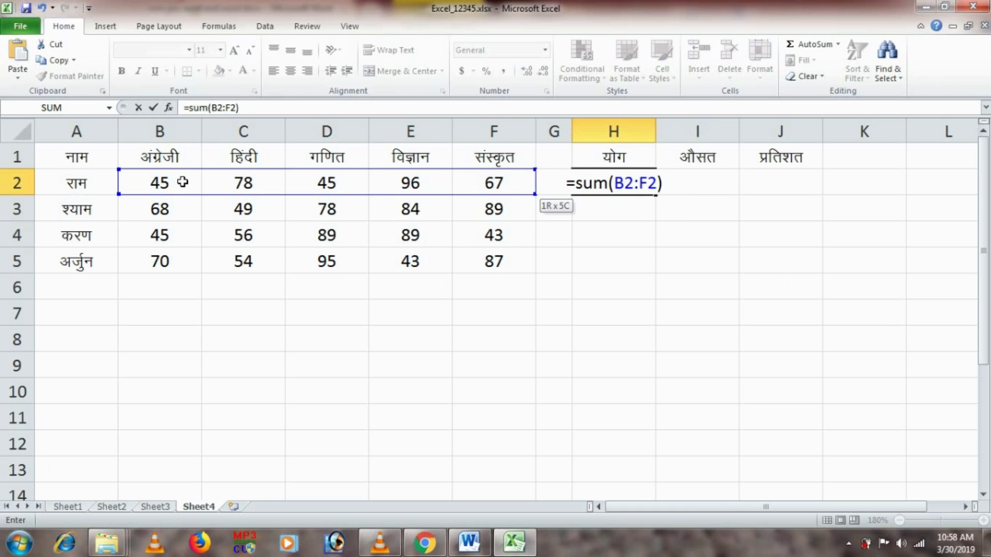
key("Return")
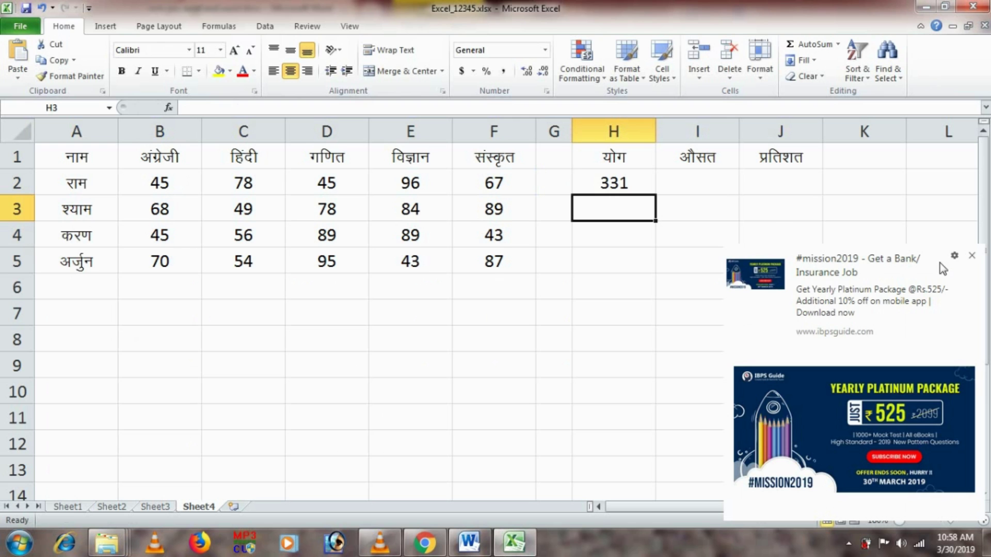
Dismiss the advertisement notification and fill the total formula from H2 down to H5.
left_click(972, 256)
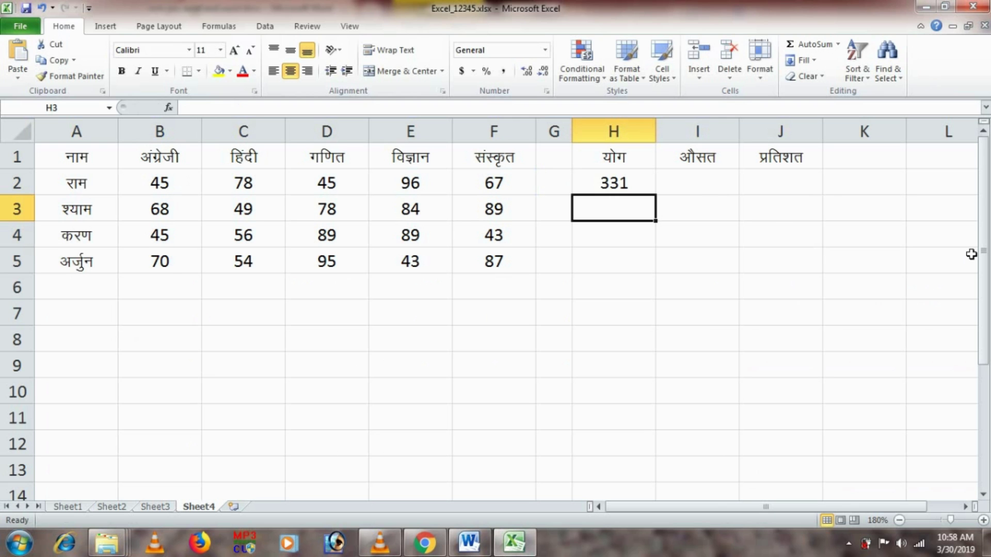
left_click(642, 187)
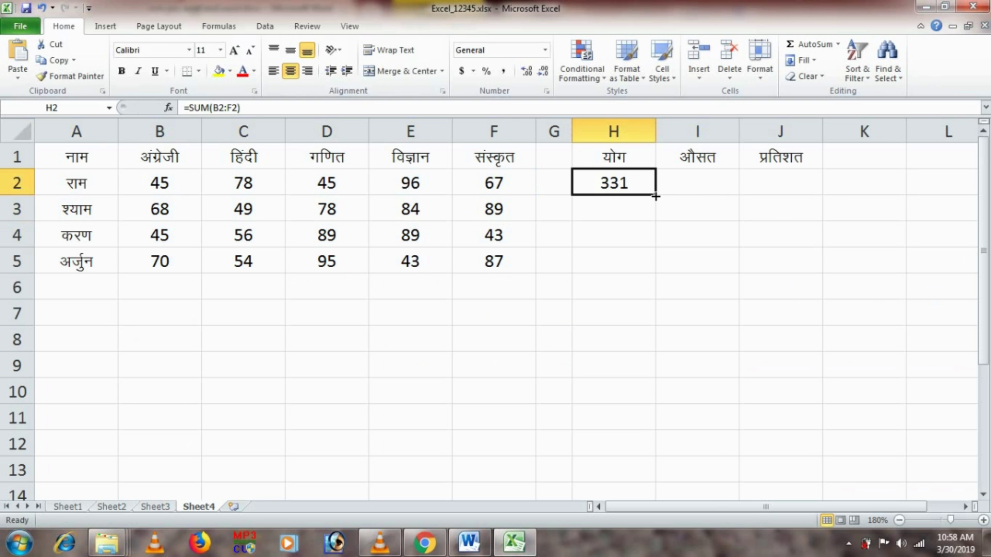
left_click_drag(656, 196, 655, 265)
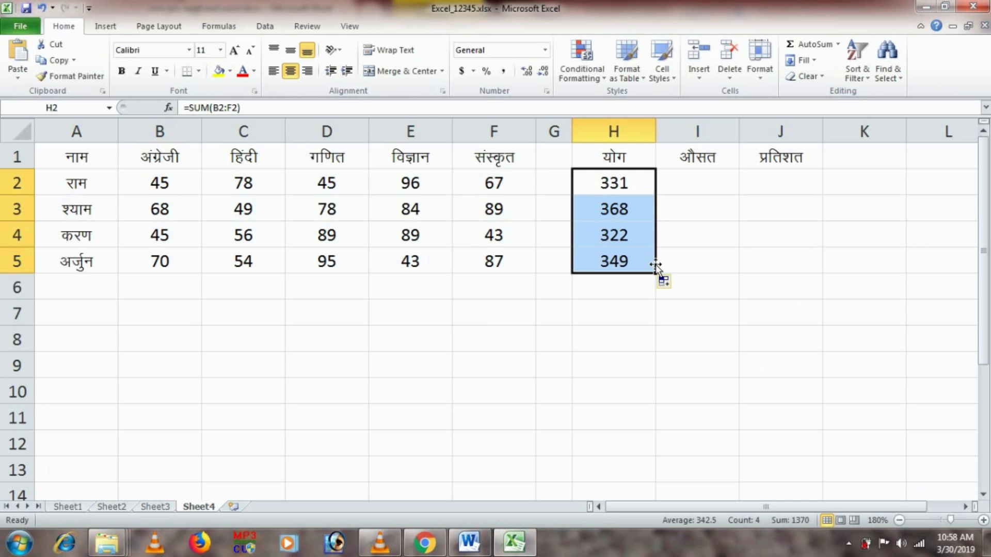
Calculate the first student's average in I2 under "औसत" with the formula =AVERAGE(B2:F2).
left_click(683, 179)
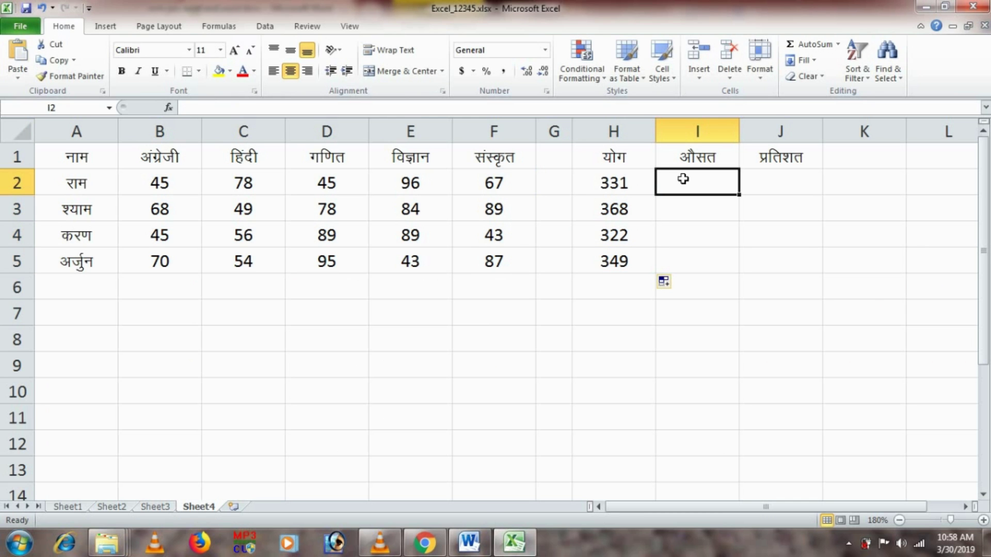
type("=(")
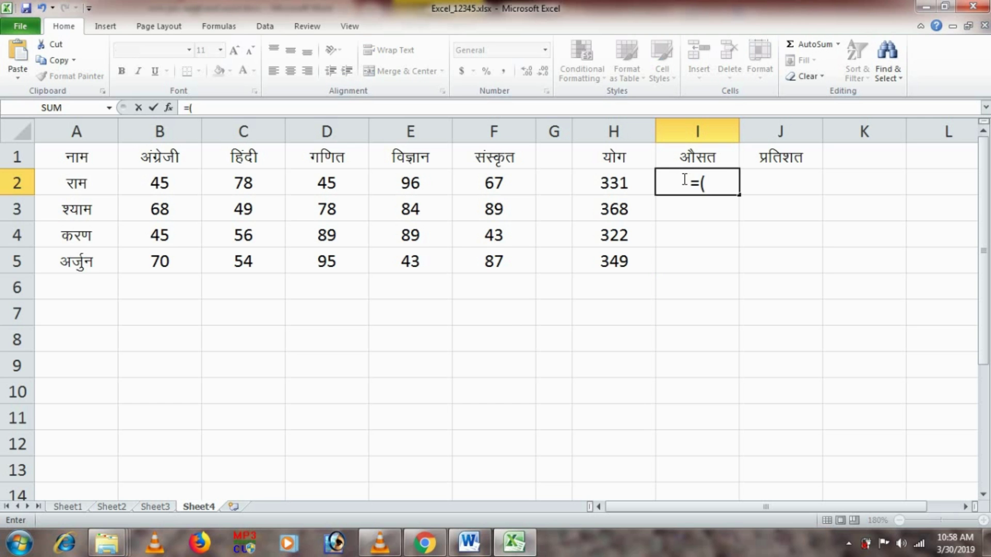
type("average")
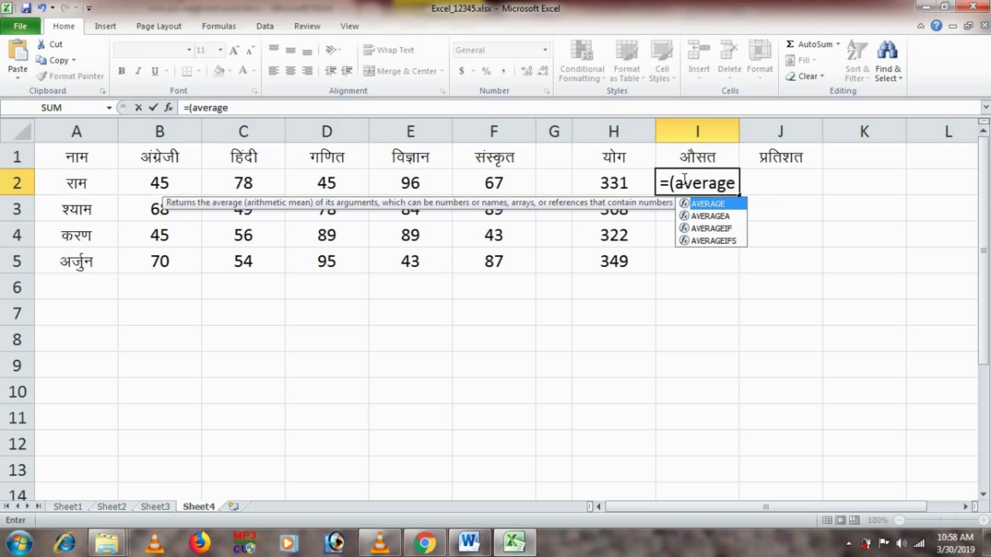
key("BackSpace")
key("BackSpace")
key("BackSpace")
key("BackSpace")
key("BackSpace")
key("BackSpace")
key("BackSpace")
key("BackSpace")
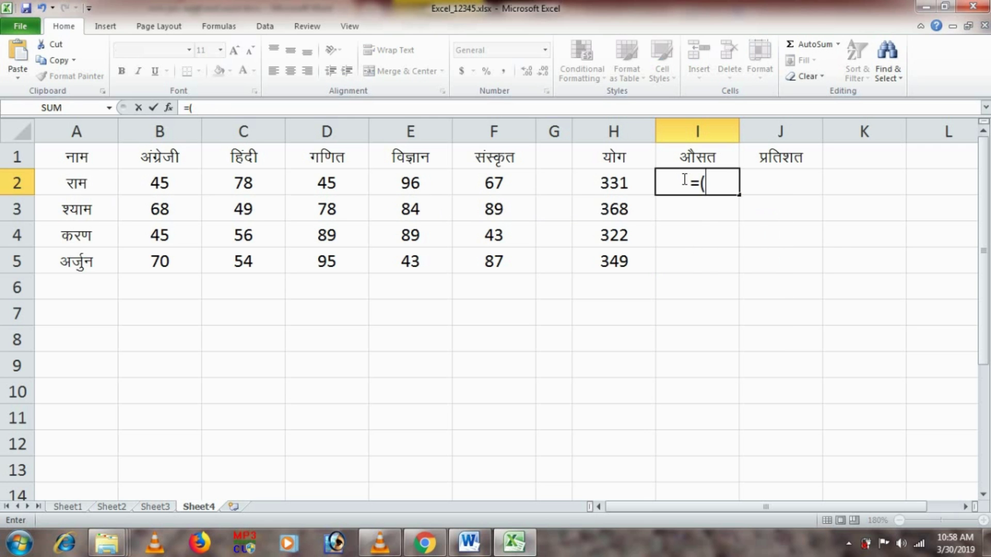
type("average")
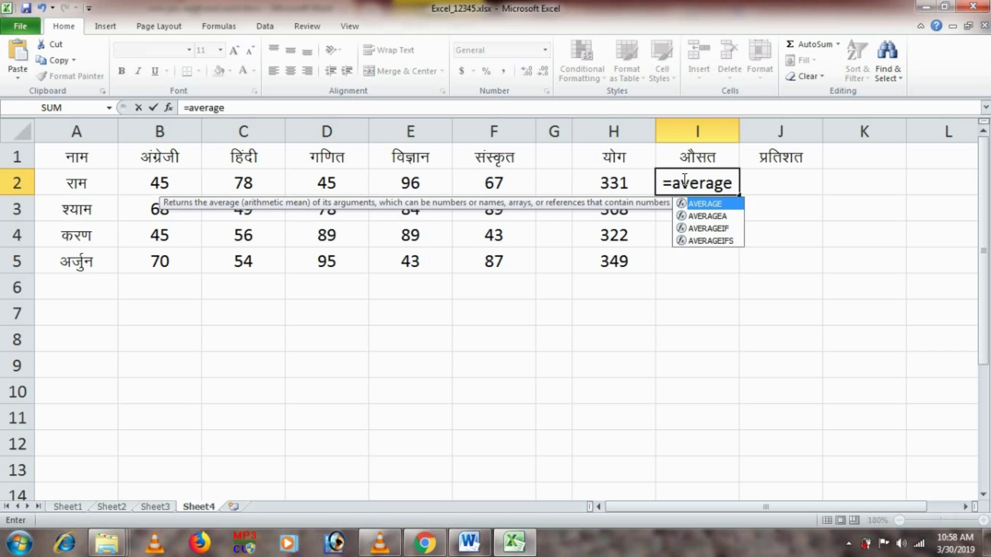
type("(")
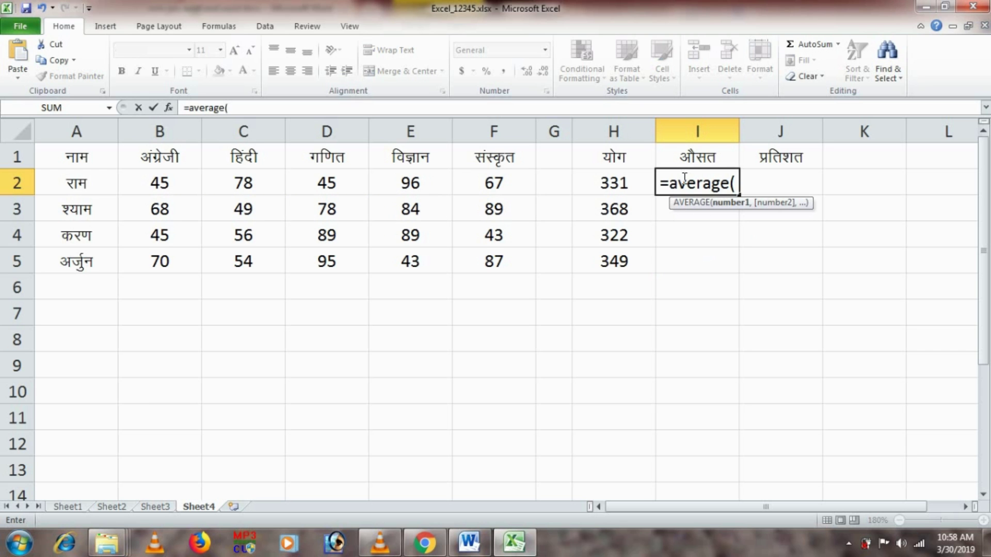
left_click(180, 182)
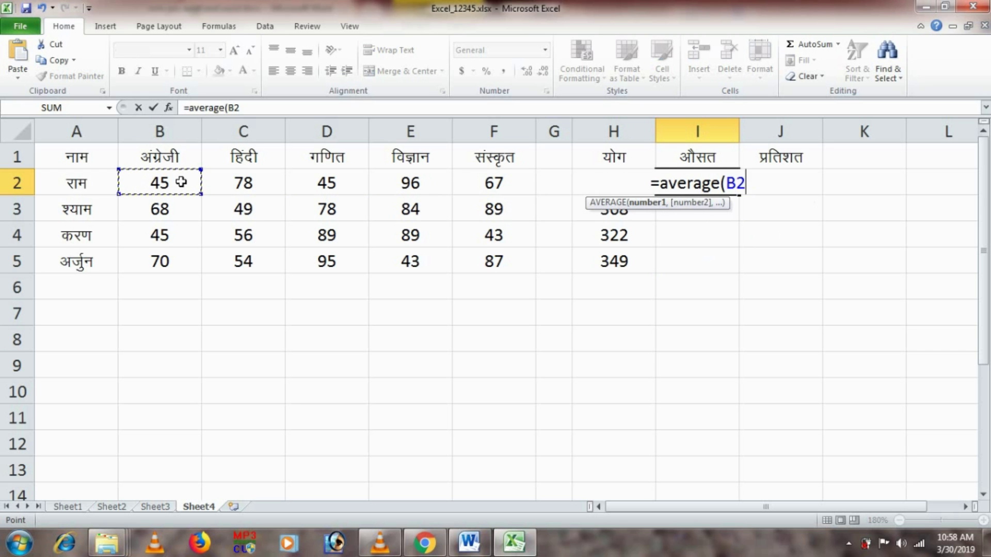
key("shift+Right")
key("shift+Right")
key("shift+Right")
key("shift+Right")
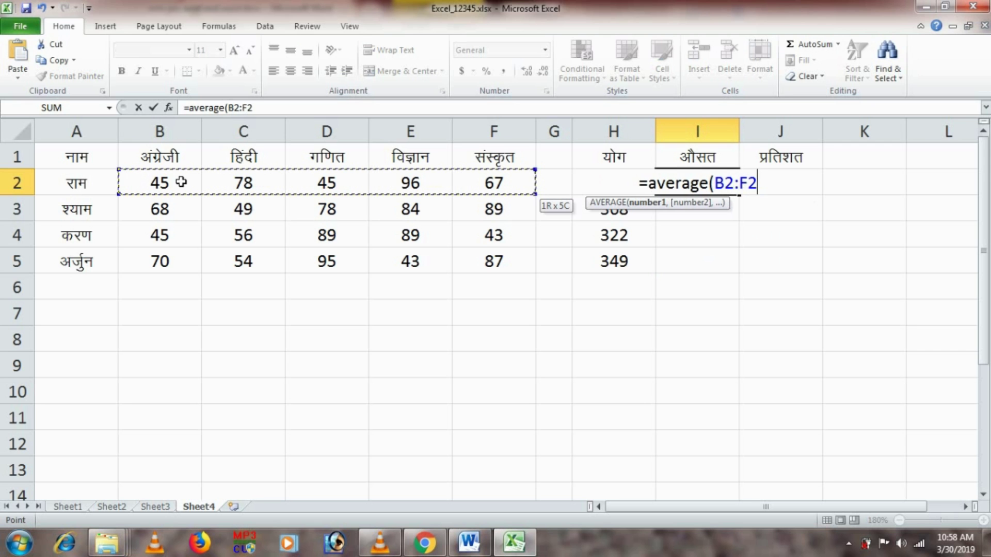
type(")")
key("Return")
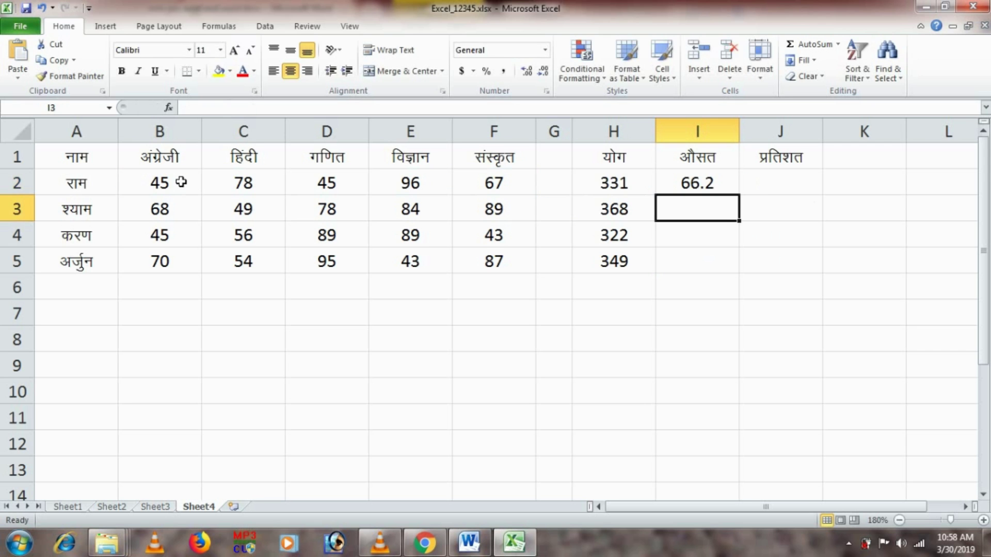
Fill the average formula from I2 down to I5 for the remaining students.
left_click(713, 183)
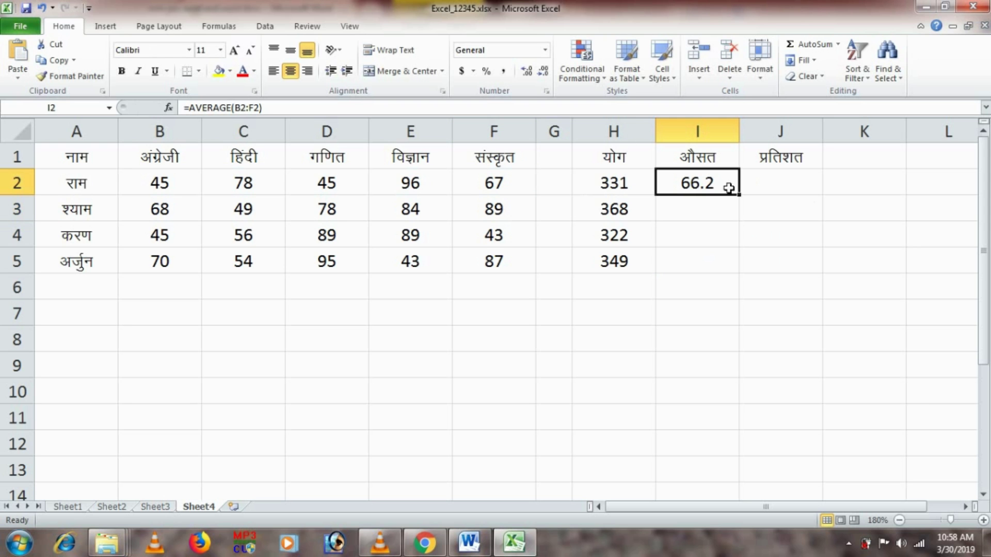
left_click_drag(739, 195, 738, 265)
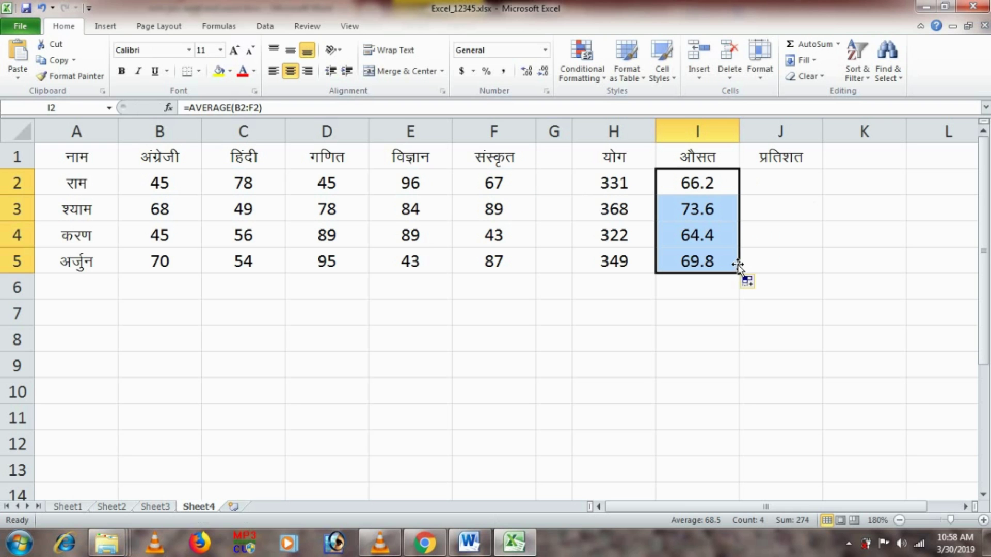
Calculate the first student's percentage in J2 under "प्रतिशत" with the formula =H2/500*100.
left_click(773, 179)
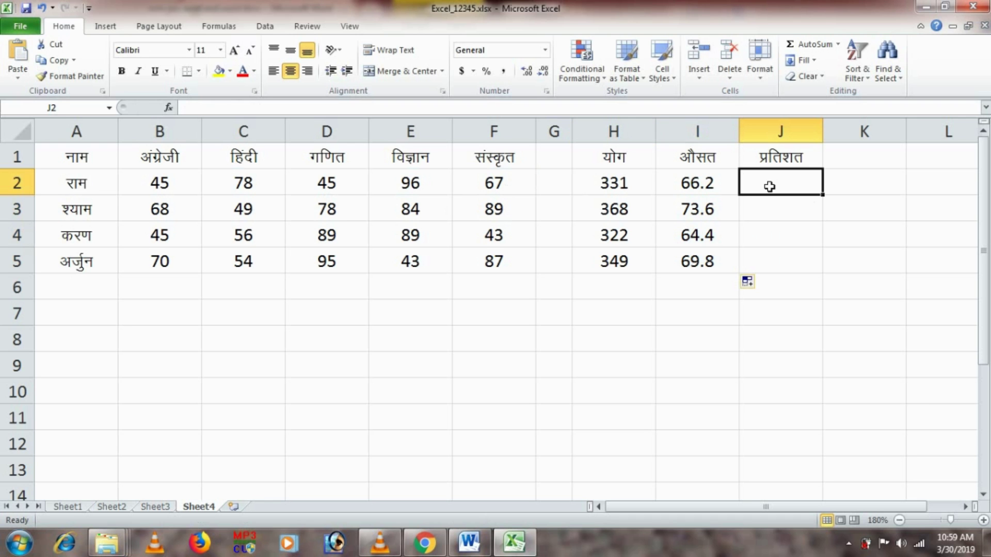
type("=")
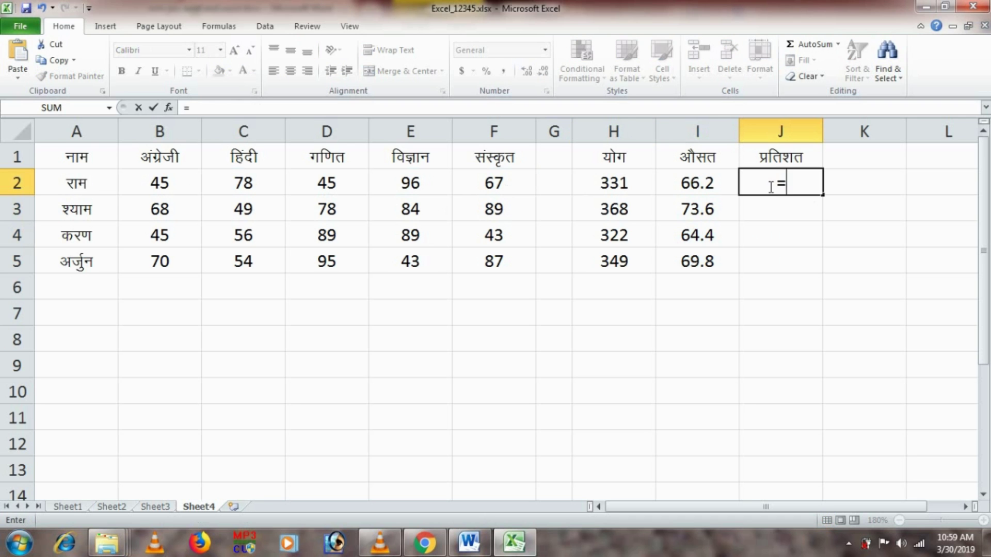
left_click(623, 182)
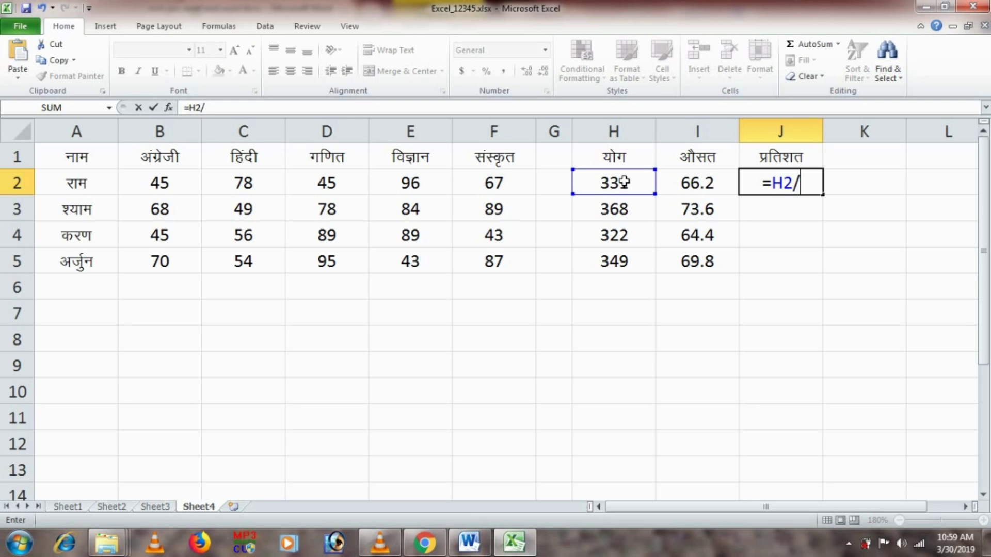
type("500")
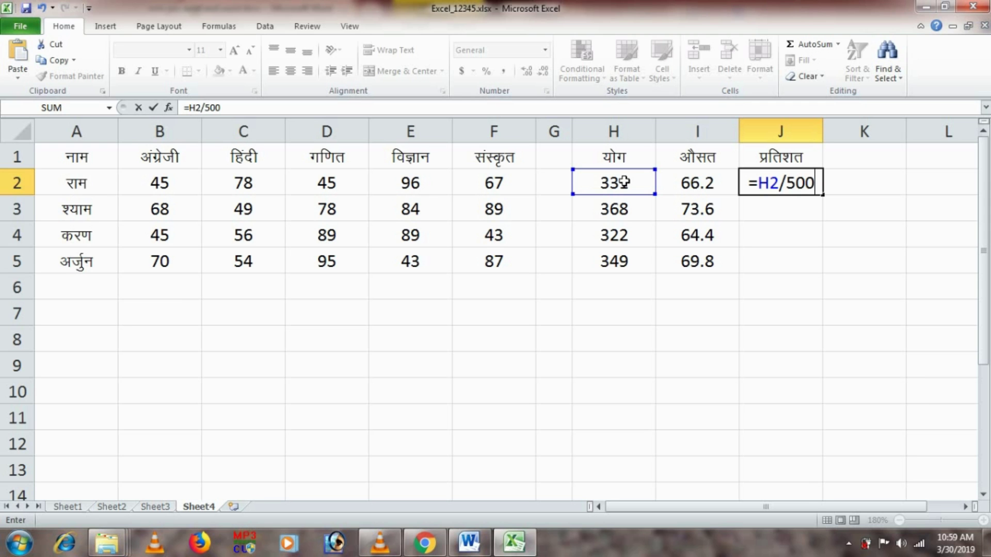
type("*100")
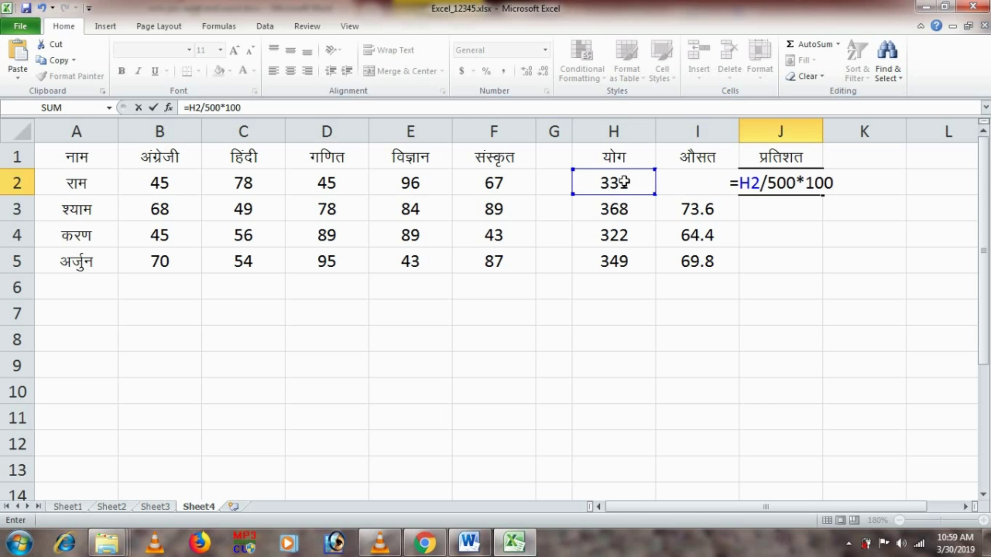
key("Return")
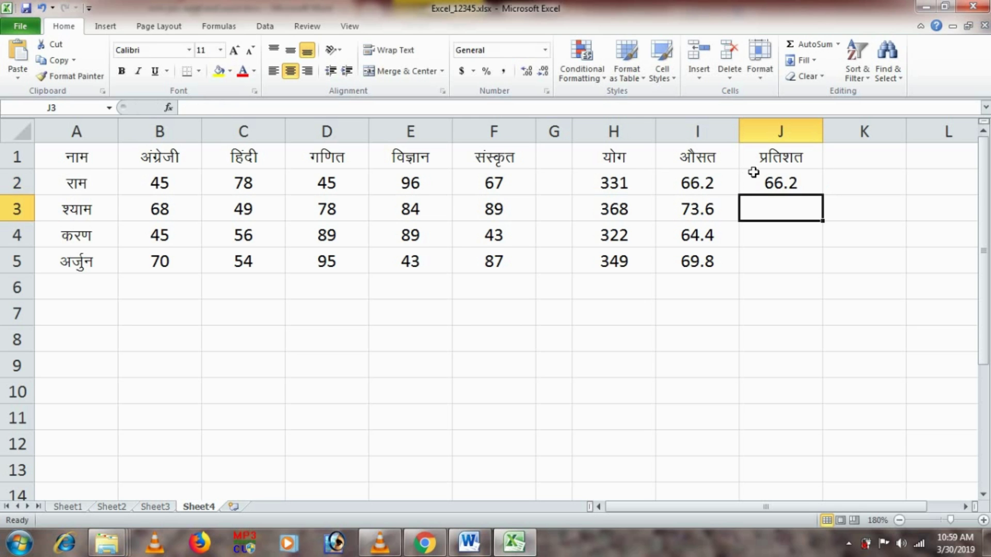
Fill the percentage formula from J2 down to J5 for the remaining students.
left_click(807, 187)
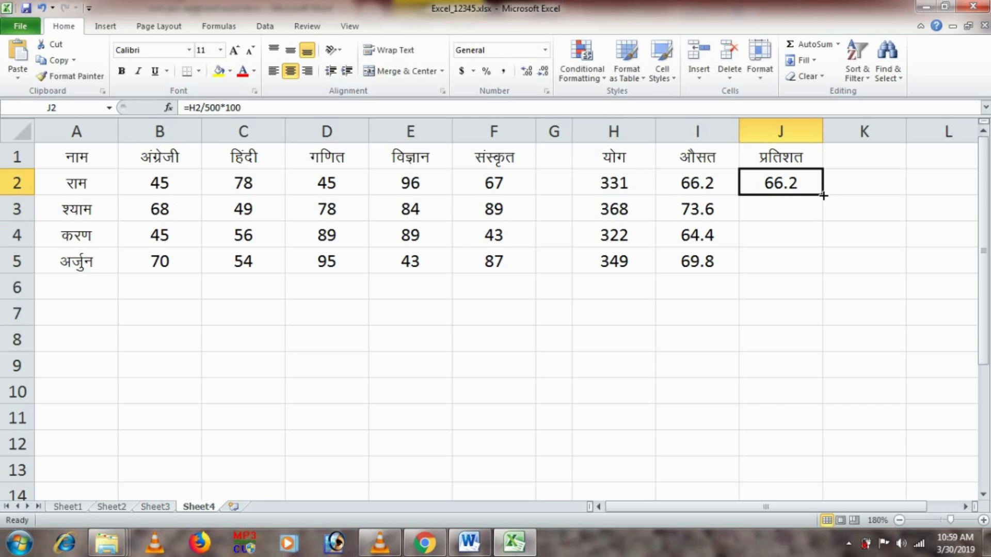
left_click_drag(822, 195, 823, 267)
left_click(791, 285)
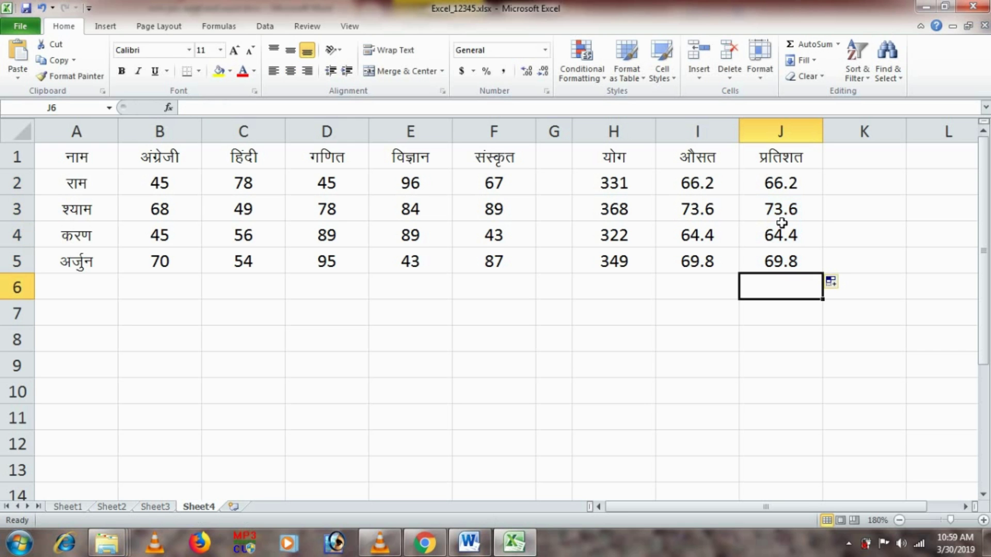
Switch to the Word question paper, read the numbered instructions below the marks table, and return to the Excel sheet.
key("alt+Tab")
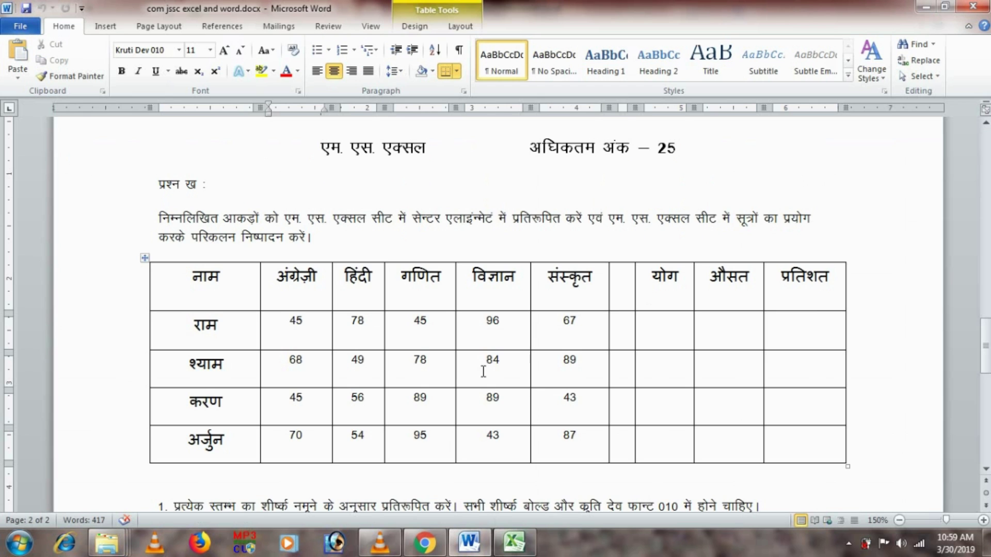
left_click_drag(988, 313, 987, 338)
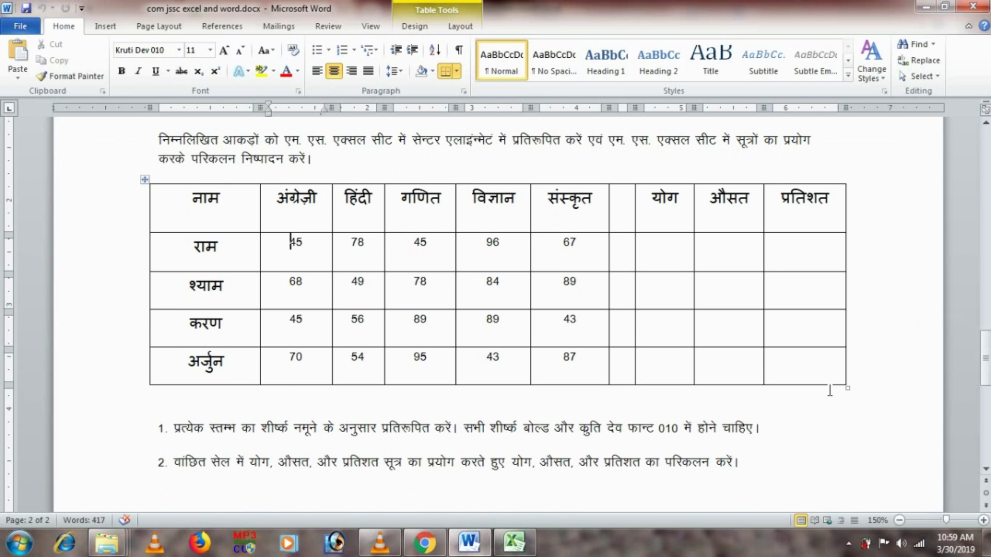
key("alt+Tab")
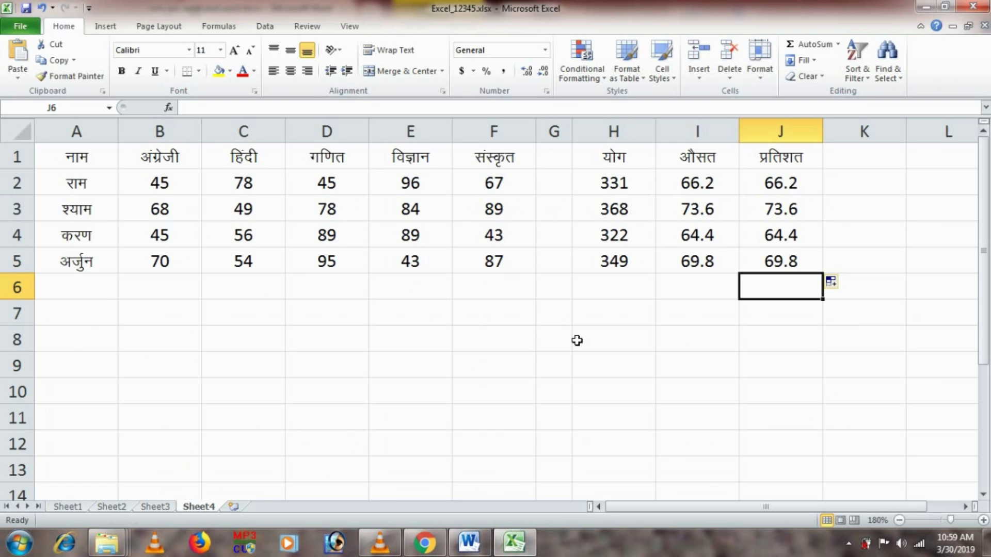